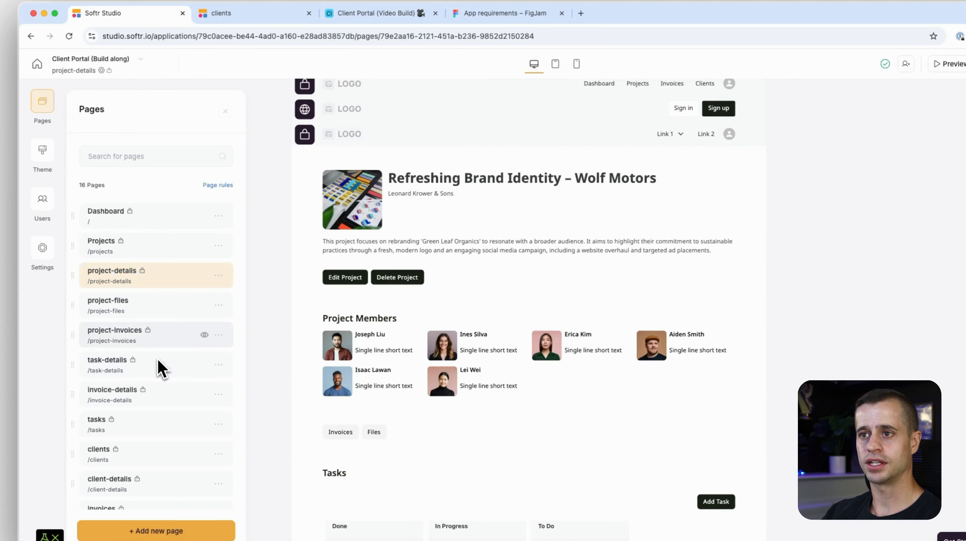
# Copy the My Projects list block from the Projects page to the client-details page of Client Portal (Build along)
pyautogui.click(151, 249)
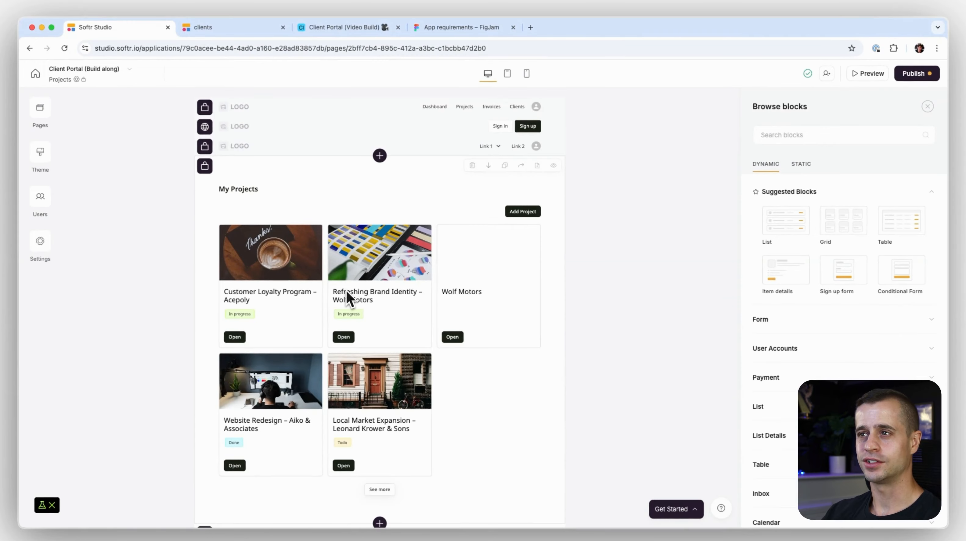
pyautogui.click(525, 198)
pyautogui.click(521, 166)
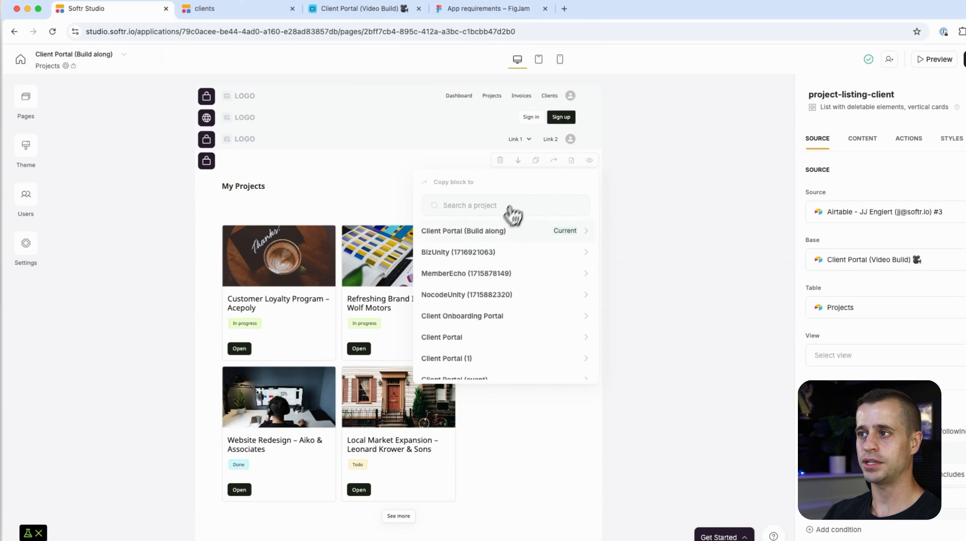
pyautogui.click(498, 230)
pyautogui.scroll(-5, 489, 296)
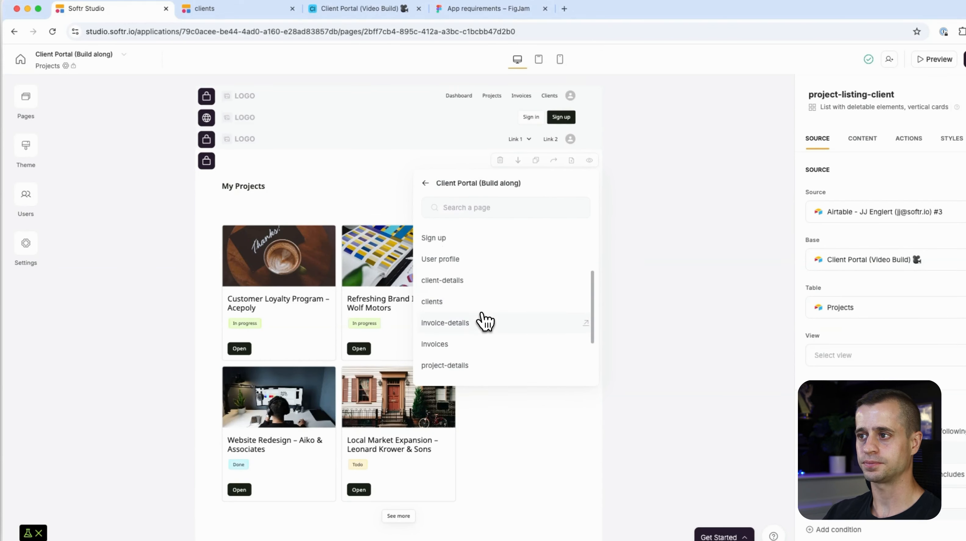
pyautogui.click(477, 282)
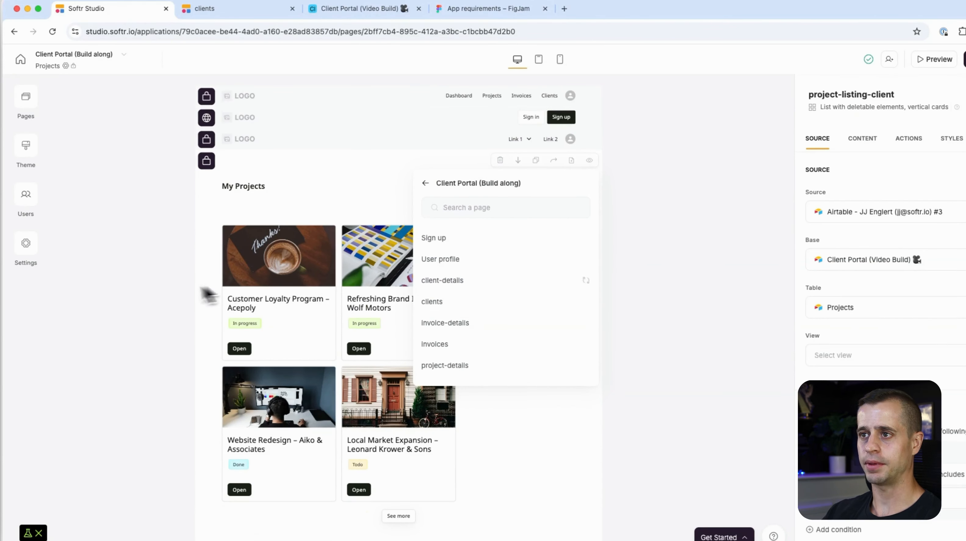
# Copy the project header block and the Project Members list from the project-details page to the client-details page
pyautogui.click(46, 114)
pyautogui.click(109, 273)
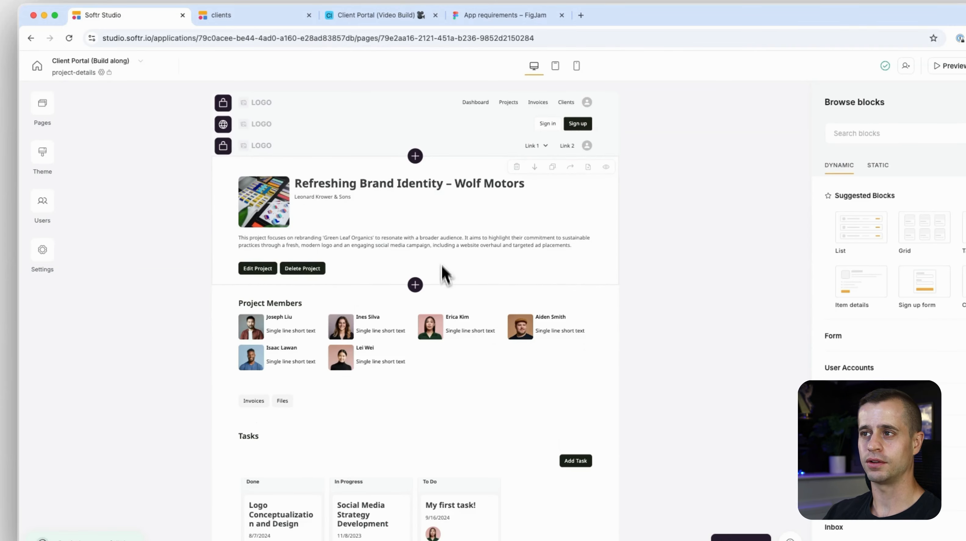
pyautogui.click(452, 246)
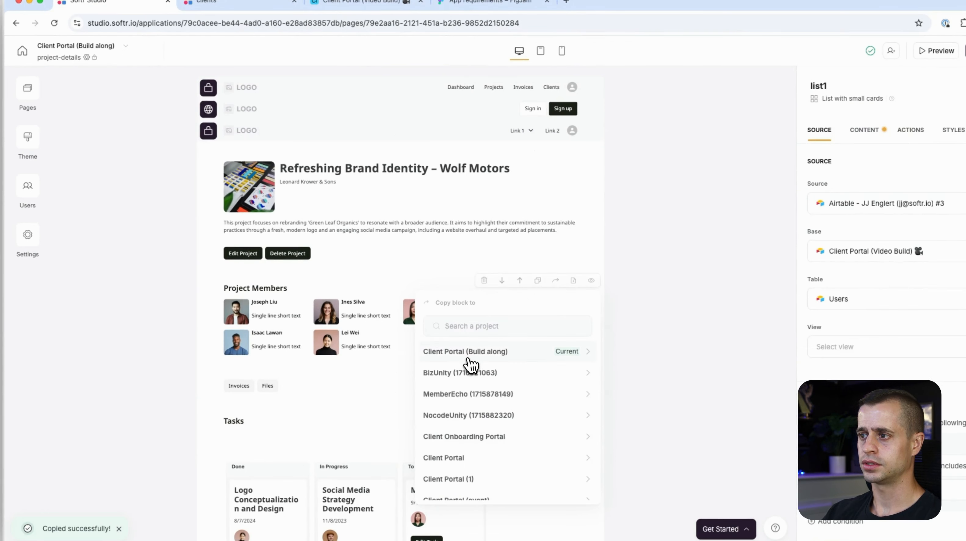
pyautogui.click(469, 358)
pyautogui.scroll(-1, 479, 394)
pyautogui.scroll(-2, 481, 410)
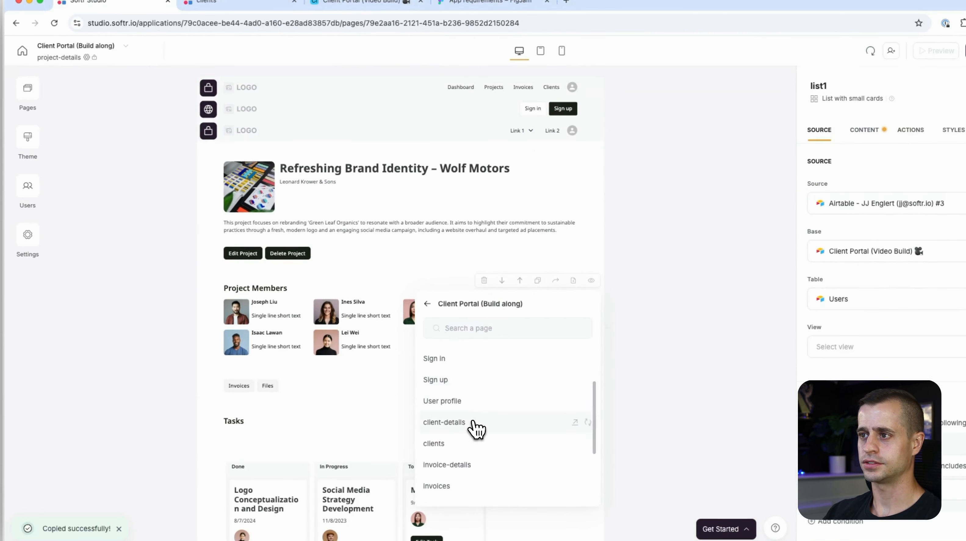
pyautogui.click(474, 423)
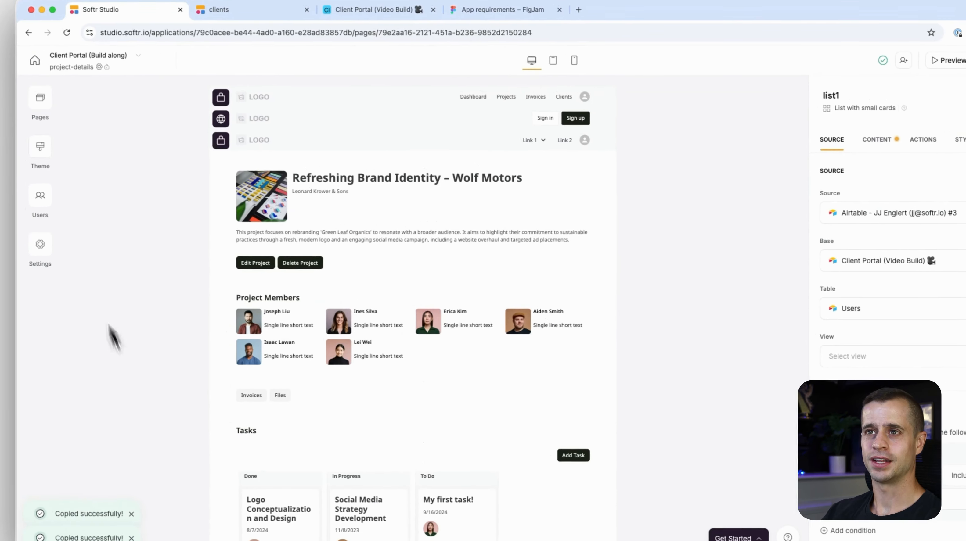
# On the client-details page, move the My Projects list below the Project Members block
pyautogui.click(40, 104)
pyautogui.scroll(-5, 135, 338)
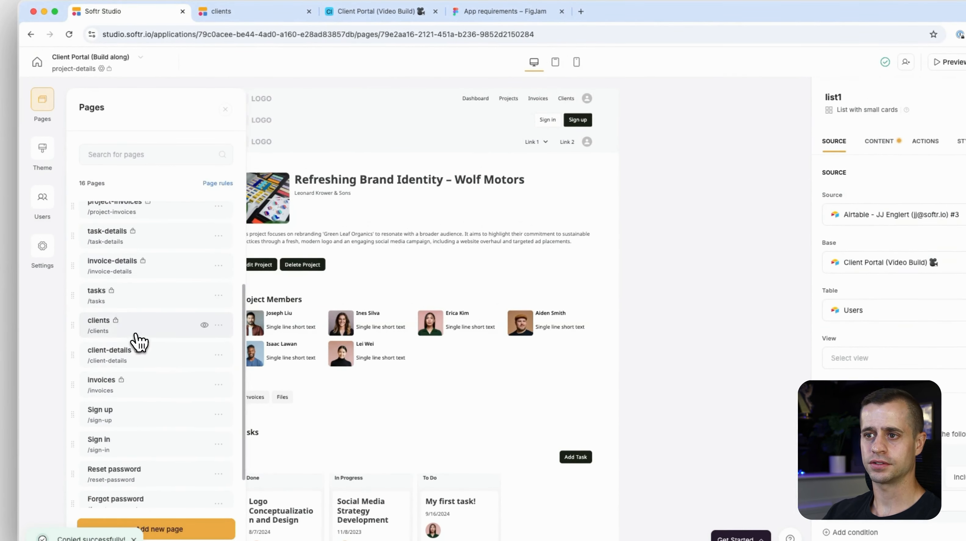
pyautogui.click(150, 352)
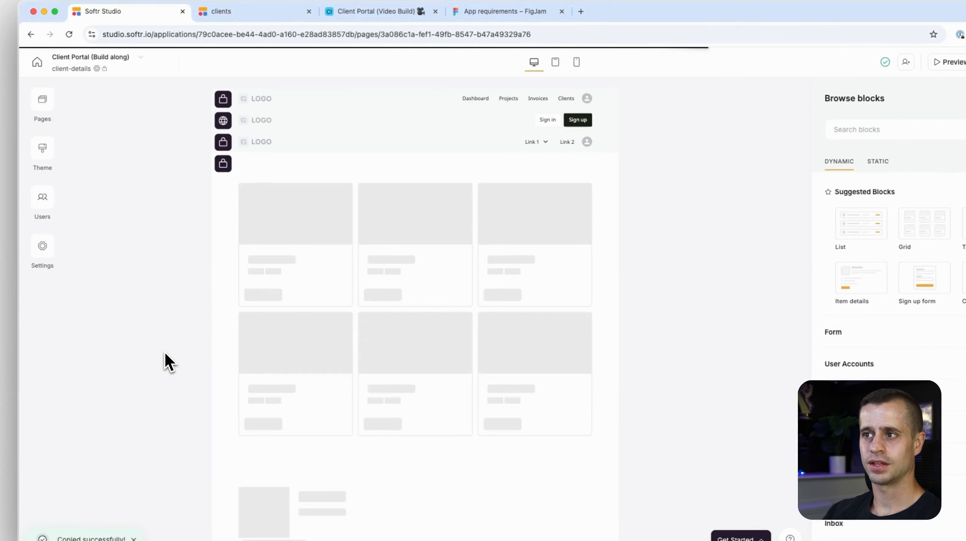
pyautogui.scroll(-6, 315, 285)
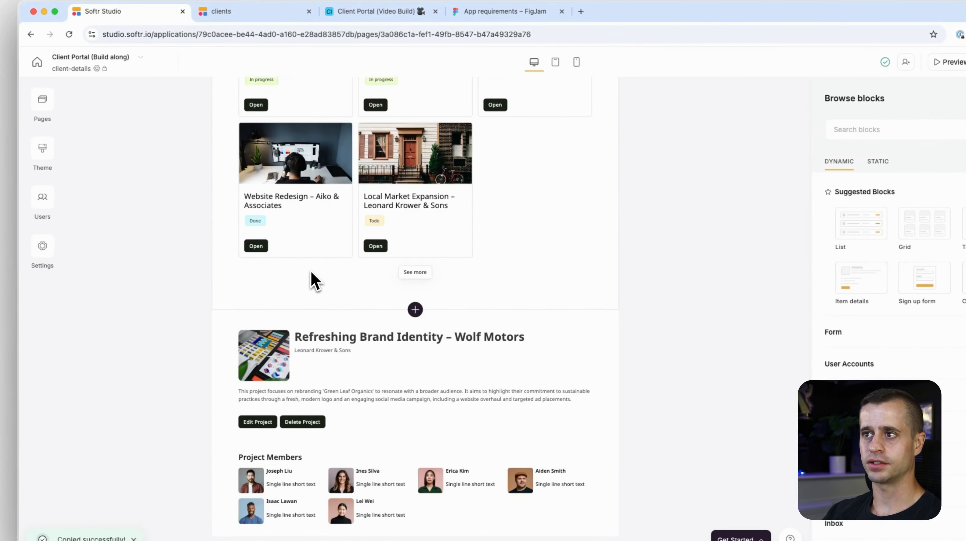
pyautogui.scroll(5, 315, 282)
pyautogui.click(345, 252)
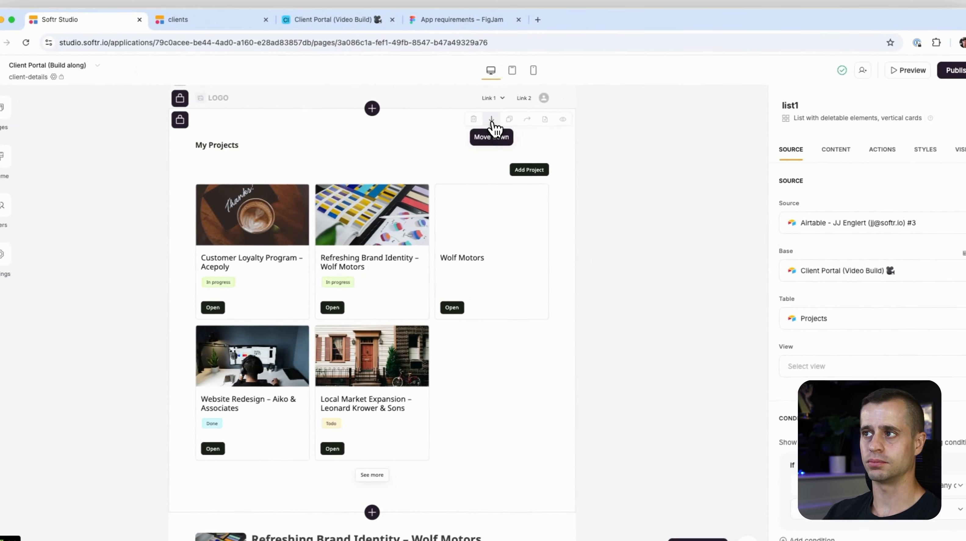
pyautogui.click(491, 120)
pyautogui.scroll(5, 457, 282)
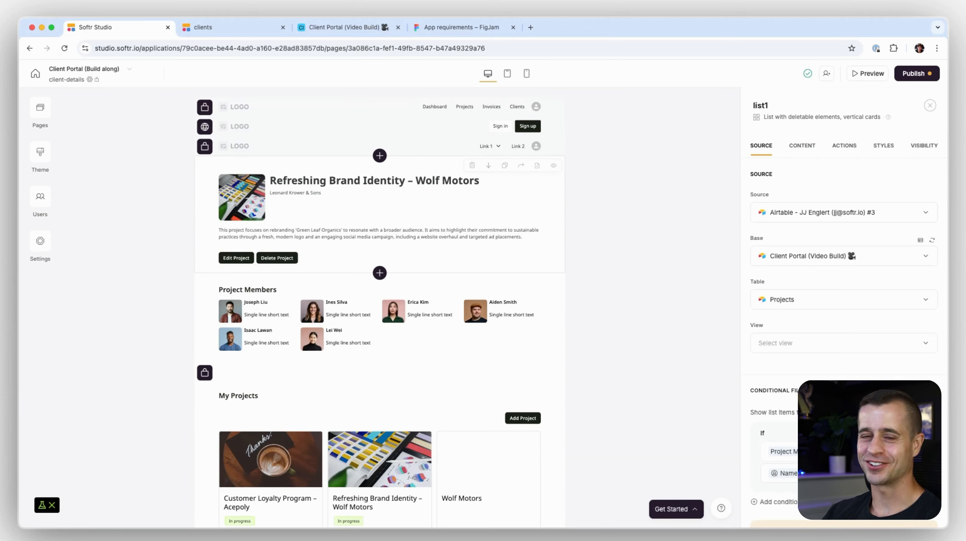
# Set the source table of the client-details header block to Company
pyautogui.click(440, 250)
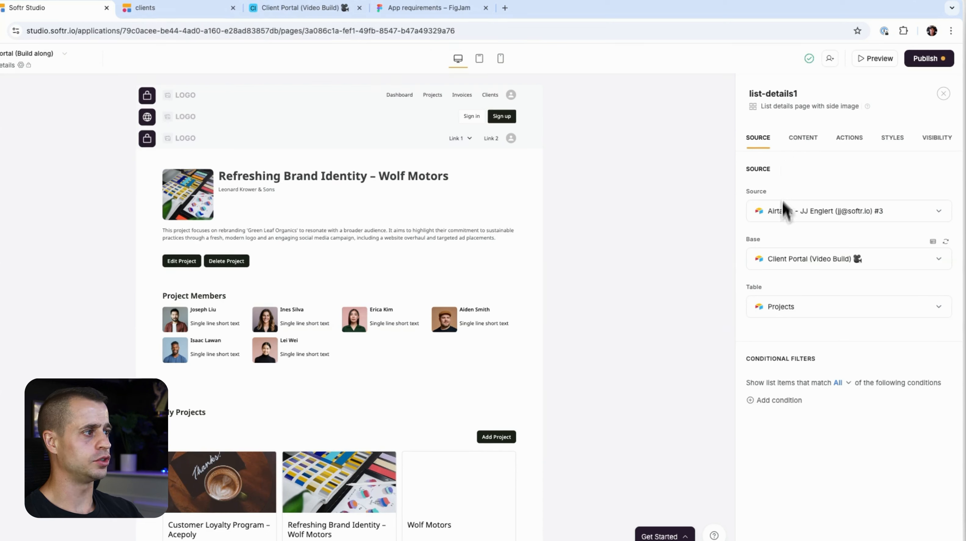
pyautogui.click(792, 306)
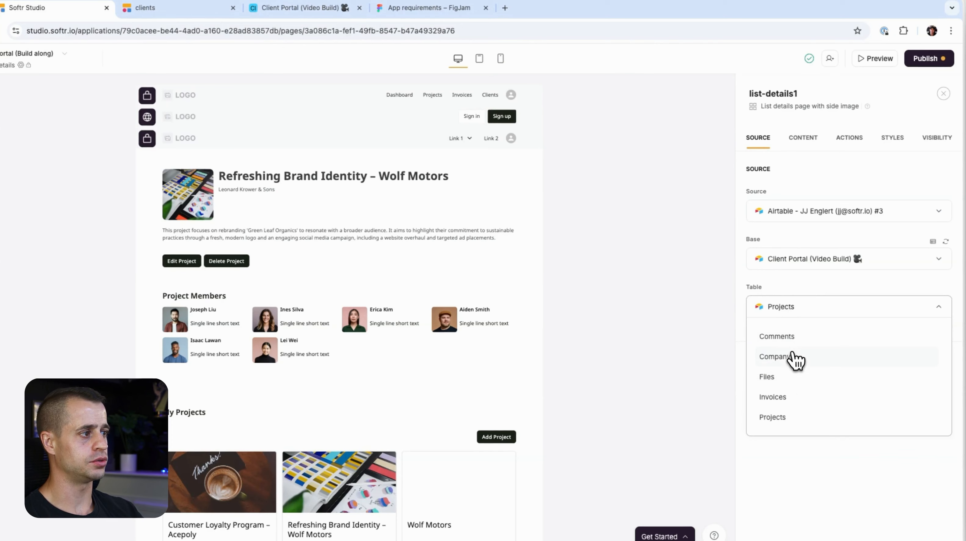
pyautogui.click(795, 358)
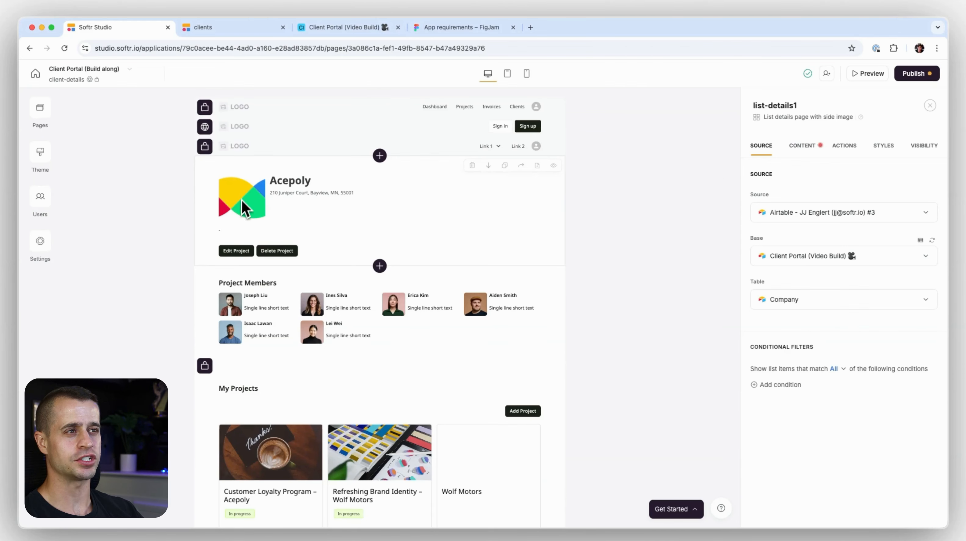
# Set the Logo field's image size to contain in the header block's content styles
pyautogui.click(802, 145)
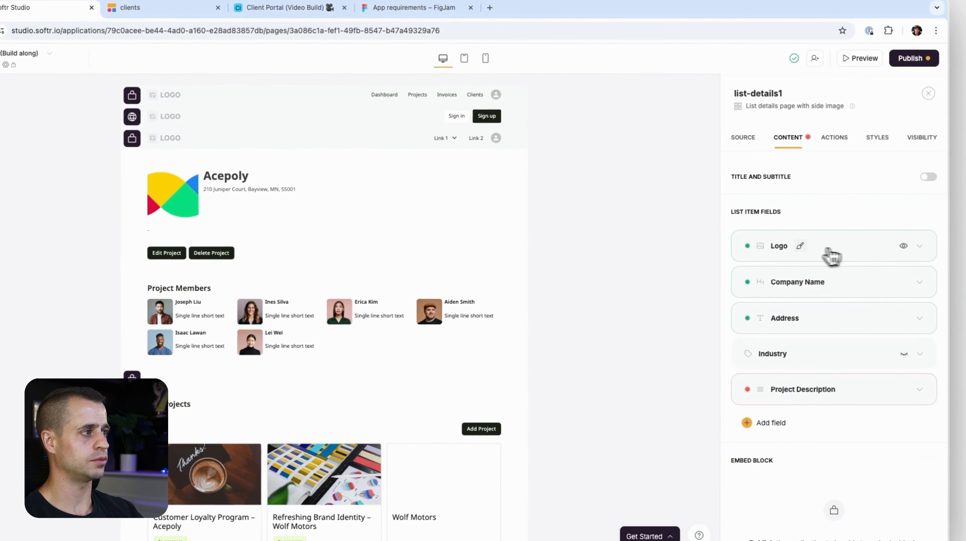
pyautogui.click(800, 246)
pyautogui.click(814, 246)
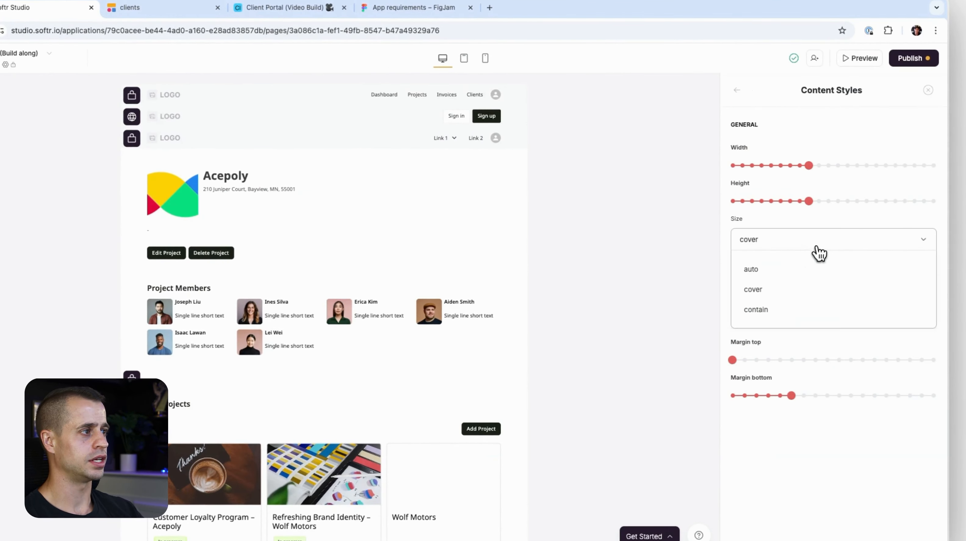
pyautogui.click(775, 311)
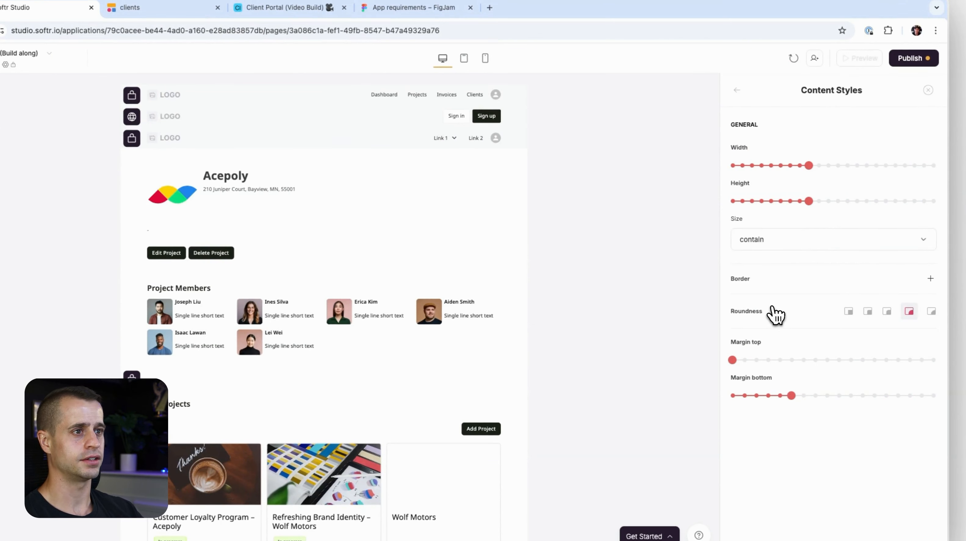
pyautogui.click(738, 91)
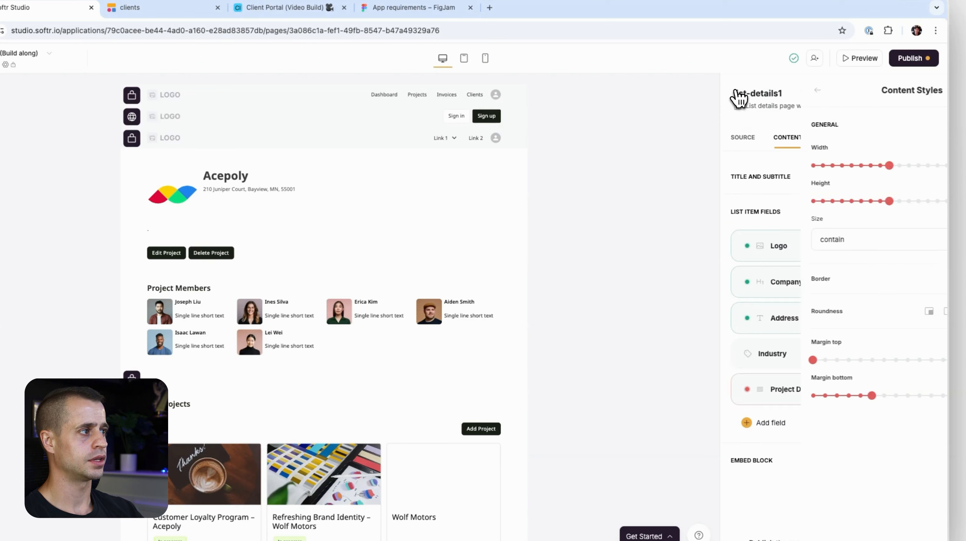
# Hide the broken Project Description field in the header block
pyautogui.scroll(-1, 852, 336)
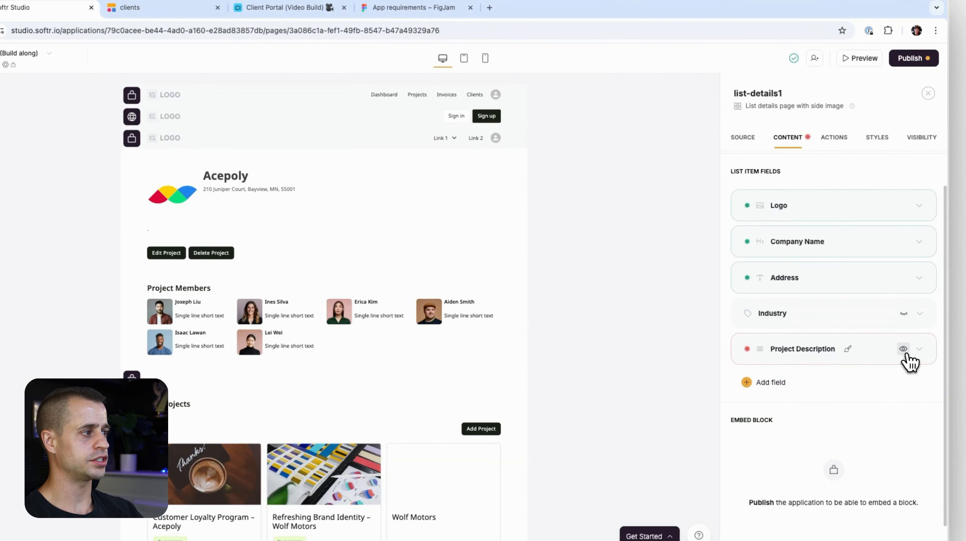
pyautogui.click(907, 355)
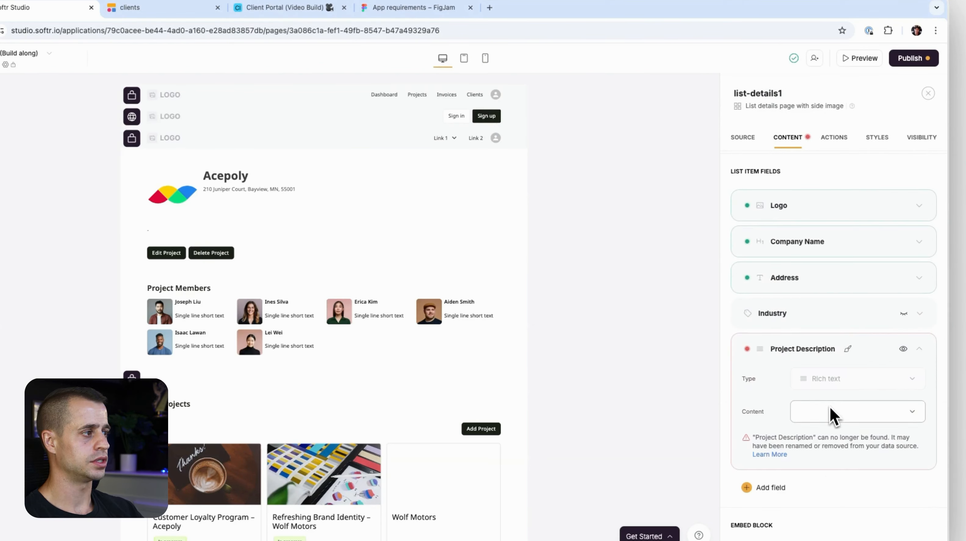
pyautogui.click(904, 349)
# Map the Project Description field's content to Industry and show that field
pyautogui.click(858, 317)
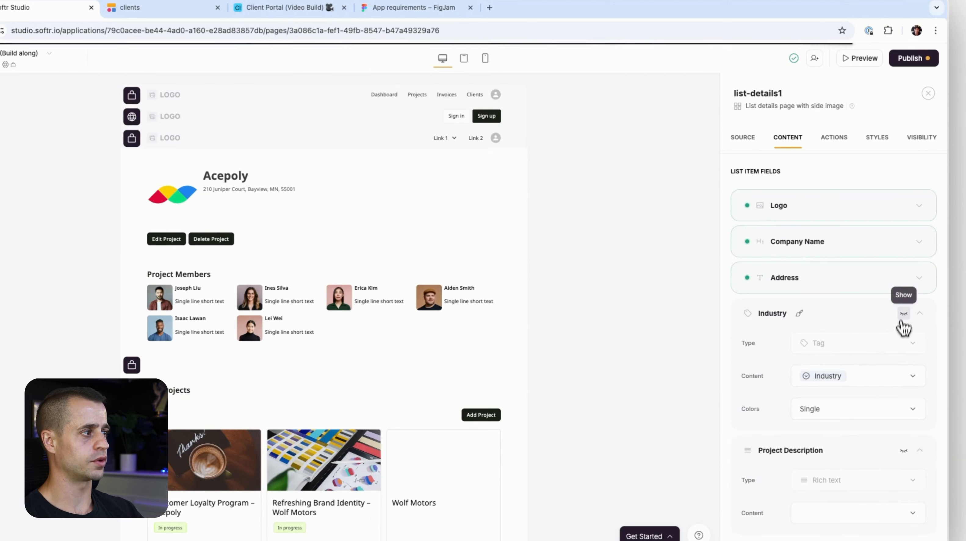
pyautogui.click(902, 323)
pyautogui.click(845, 411)
pyautogui.scroll(-4, 845, 367)
pyautogui.scroll(2, 847, 341)
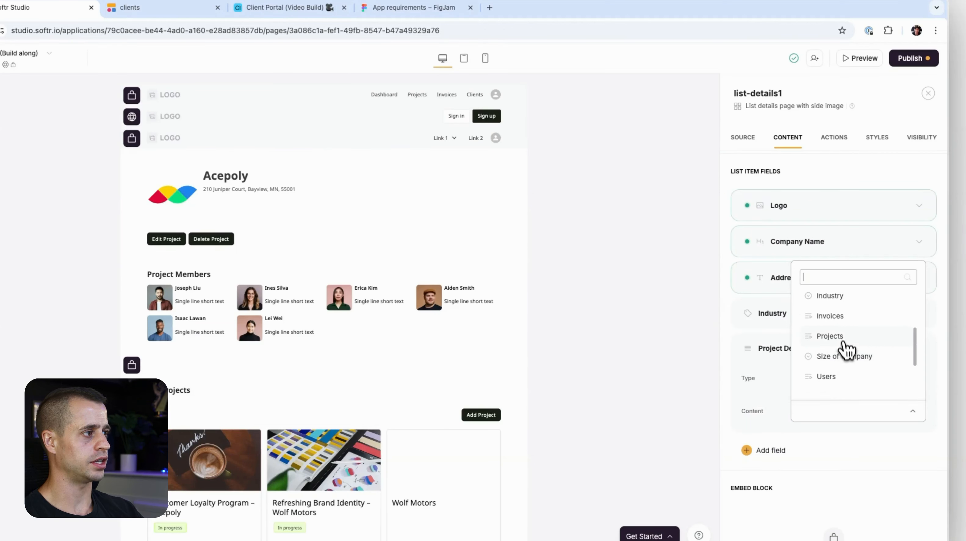
pyautogui.click(844, 308)
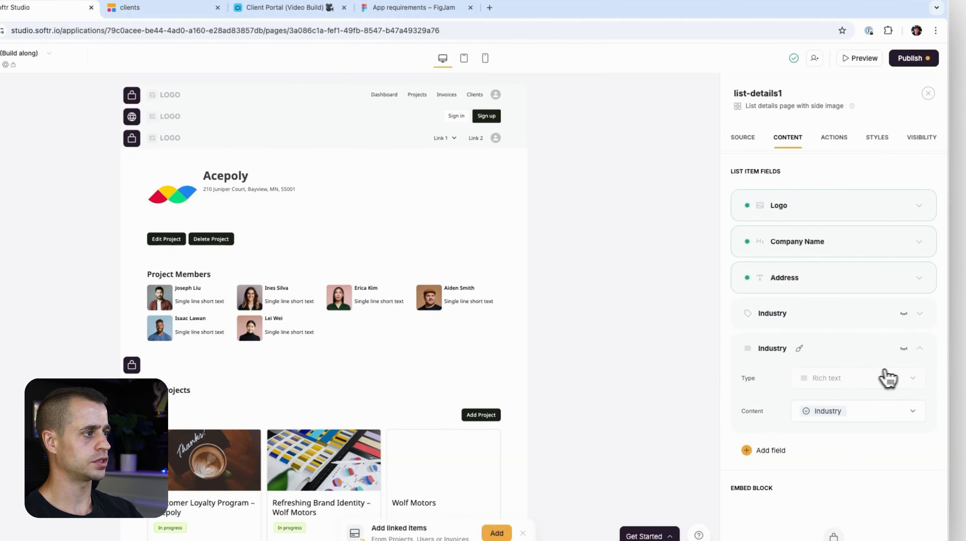
pyautogui.click(905, 349)
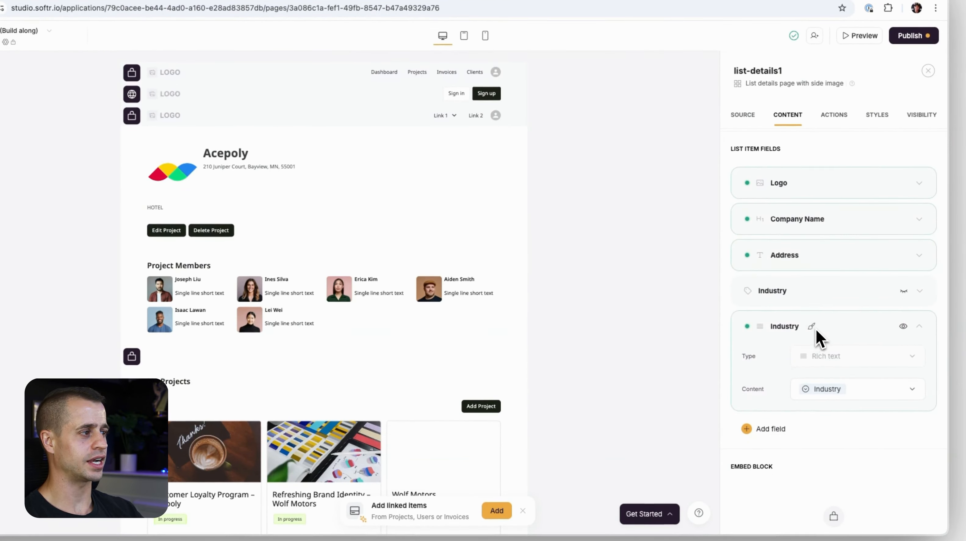
# Add a Tag field to the header block with Industry as its content
pyautogui.click(895, 327)
pyautogui.click(769, 361)
pyautogui.write('tag')
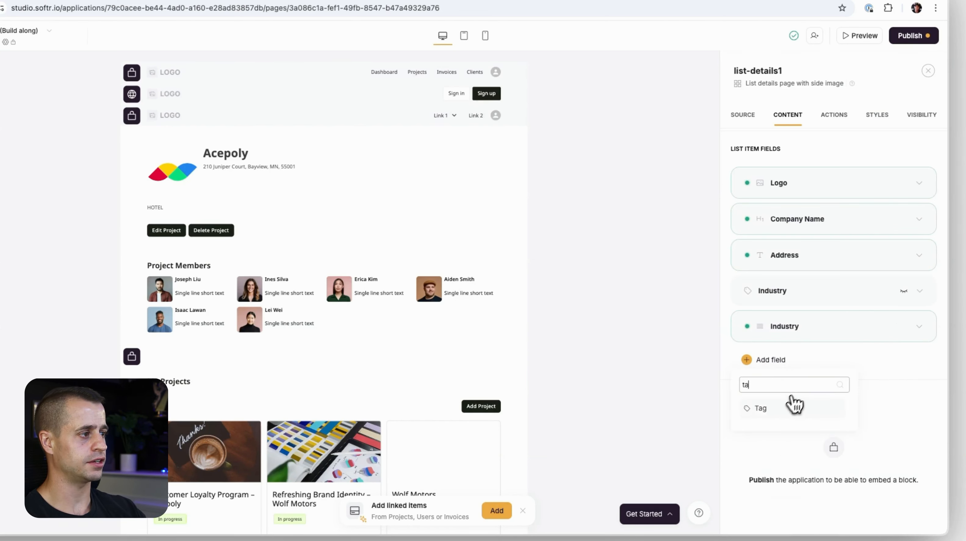
pyautogui.click(796, 405)
pyautogui.click(836, 426)
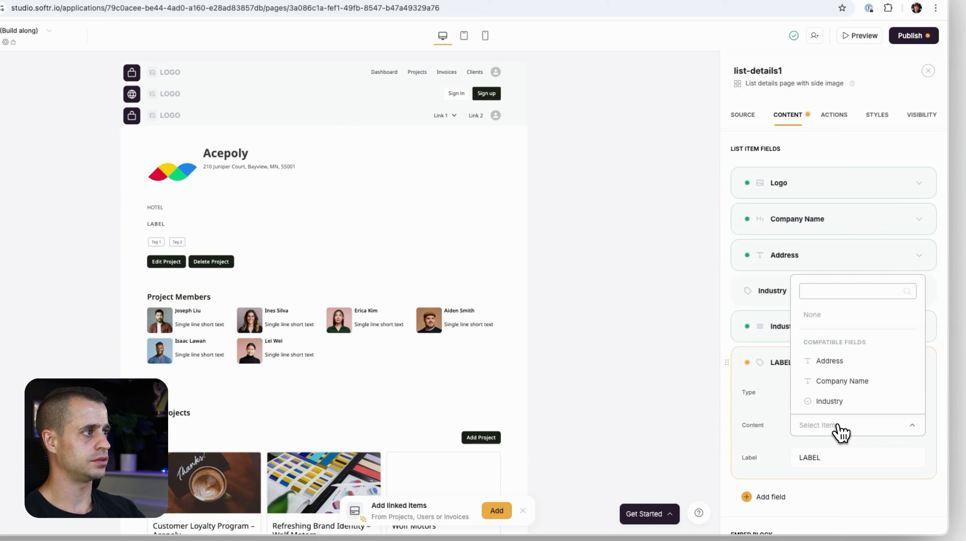
pyautogui.write('In')
pyautogui.click(825, 377)
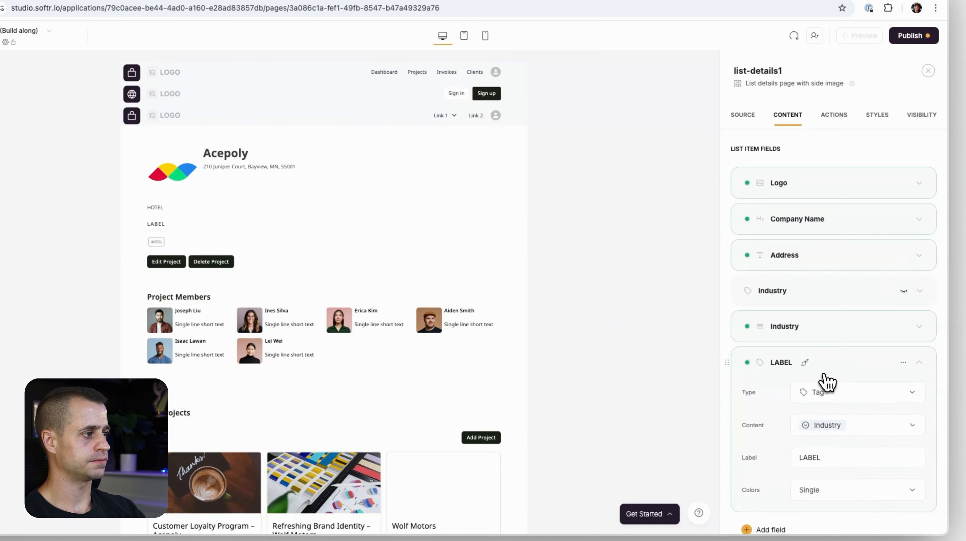
pyautogui.scroll(-2, 830, 459)
pyautogui.scroll(3, 827, 449)
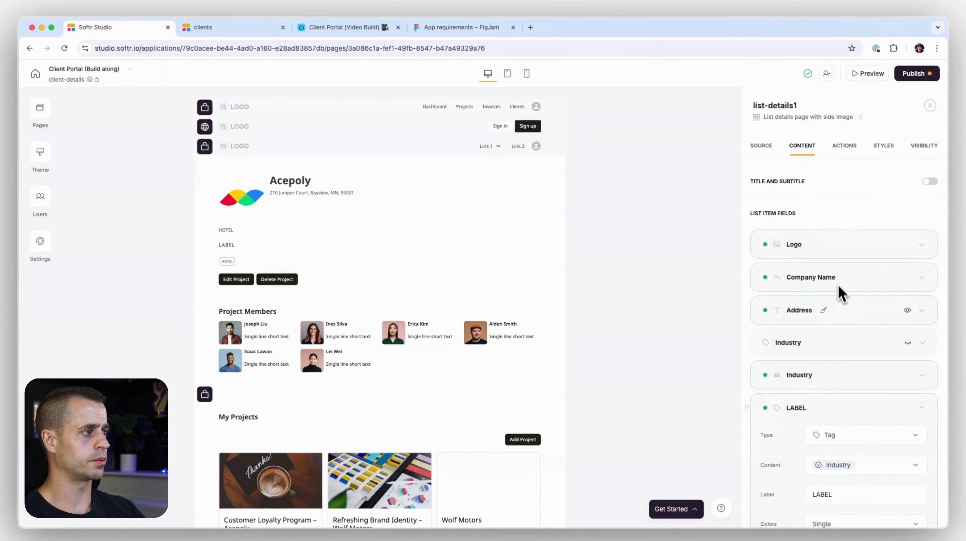
# Delete the LABEL tag field and hide the rich text Industry field
pyautogui.click(907, 410)
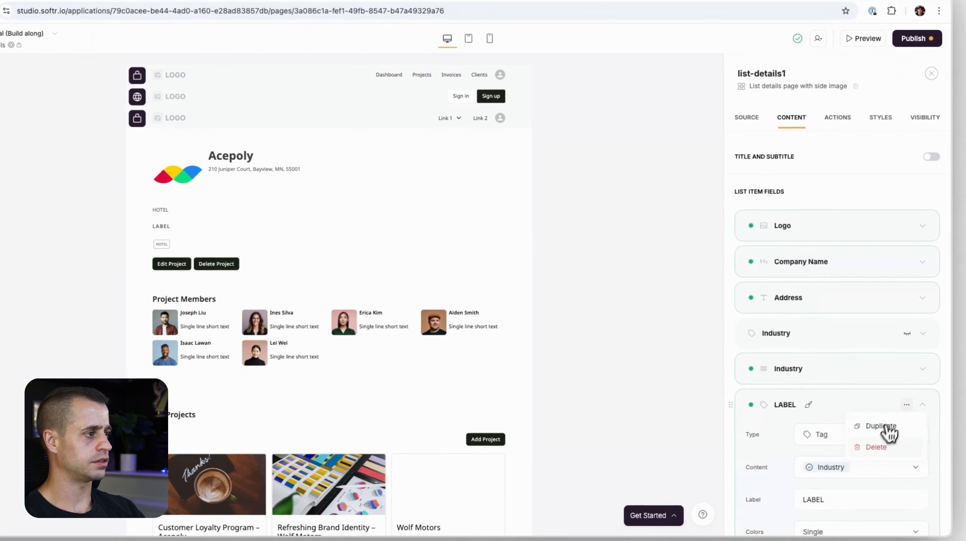
pyautogui.click(899, 442)
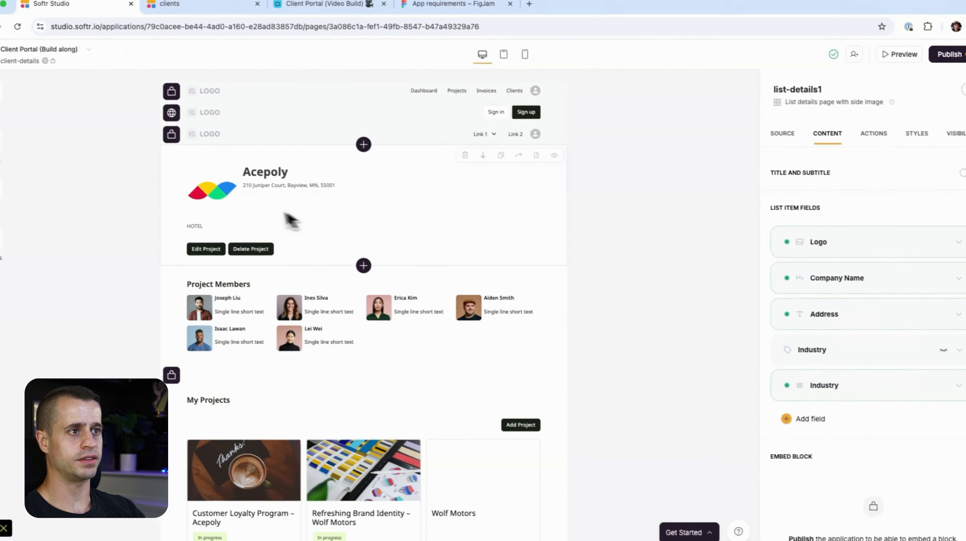
pyautogui.click(954, 390)
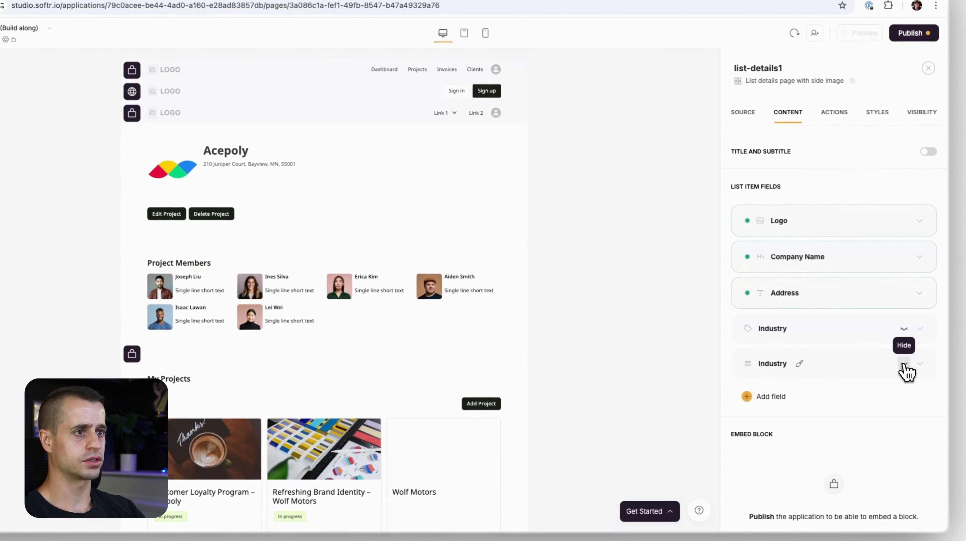
# Change the Address text field's content to Industry
pyautogui.click(841, 293)
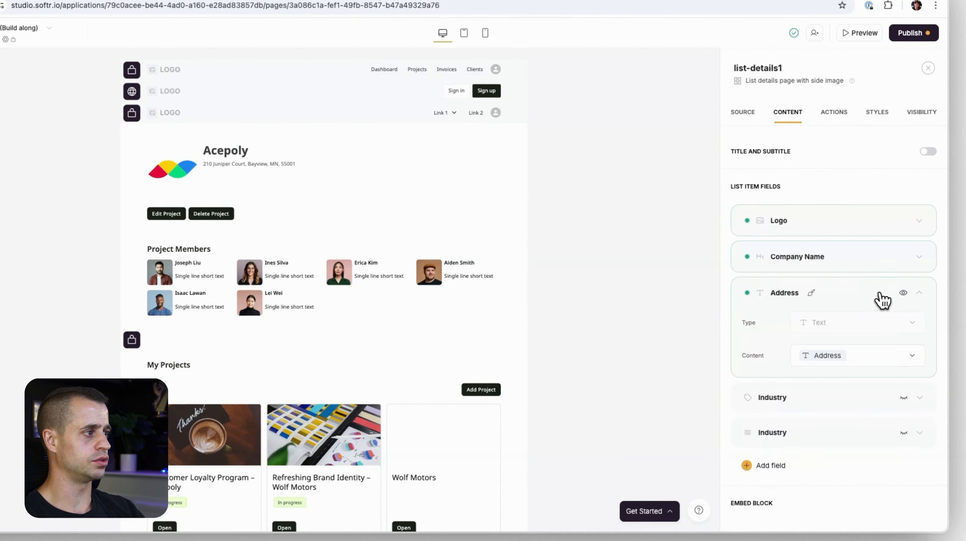
pyautogui.click(837, 356)
pyautogui.click(841, 429)
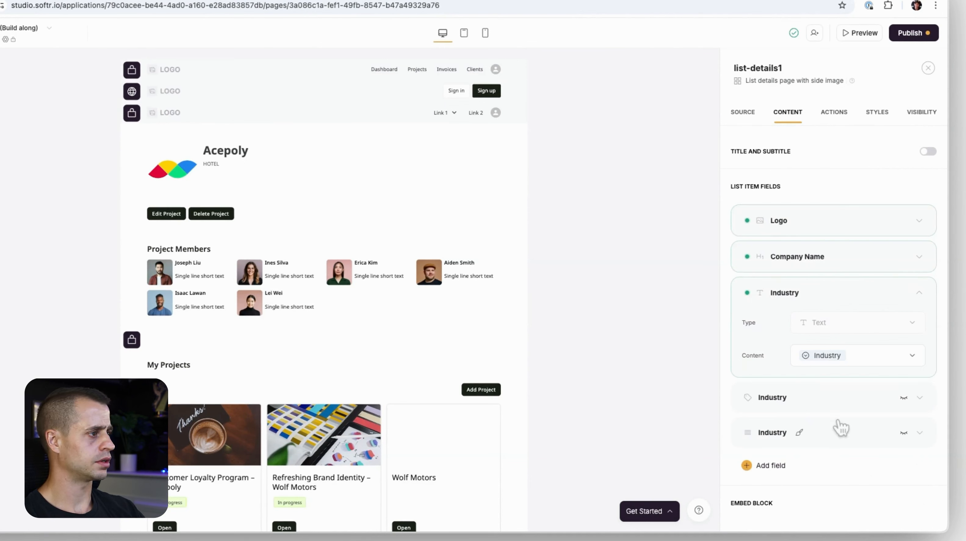
# Set the header block's text field content to Address and show the Industry tag field
pyautogui.click(840, 357)
pyautogui.click(830, 453)
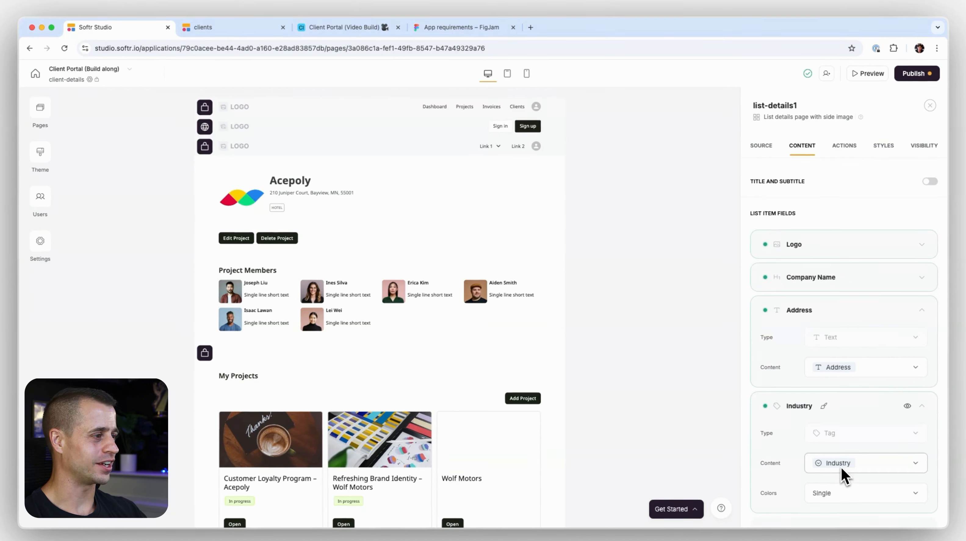
# Set the Industry tag's text color to #000000 in its content styles
pyautogui.scroll(-2, 835, 493)
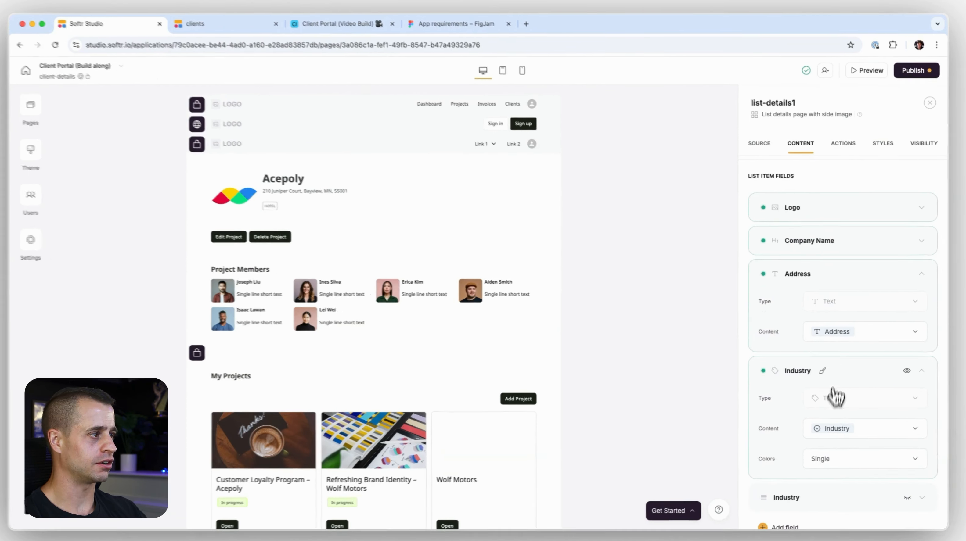
pyautogui.click(825, 372)
pyautogui.click(739, 188)
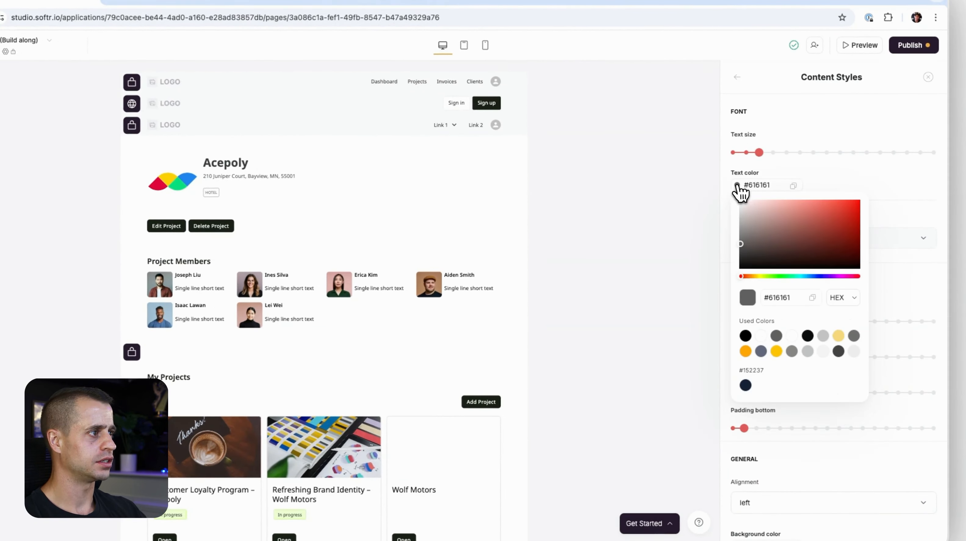
pyautogui.click(745, 335)
pyautogui.click(872, 216)
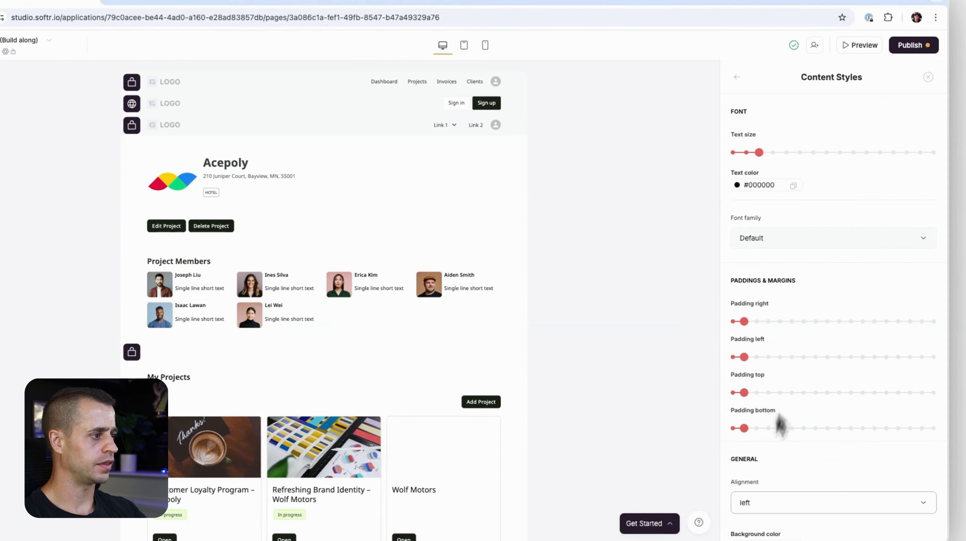
# Remove the Industry tag's border and set its background color to #F5F5F5
pyautogui.scroll(-4, 773, 455)
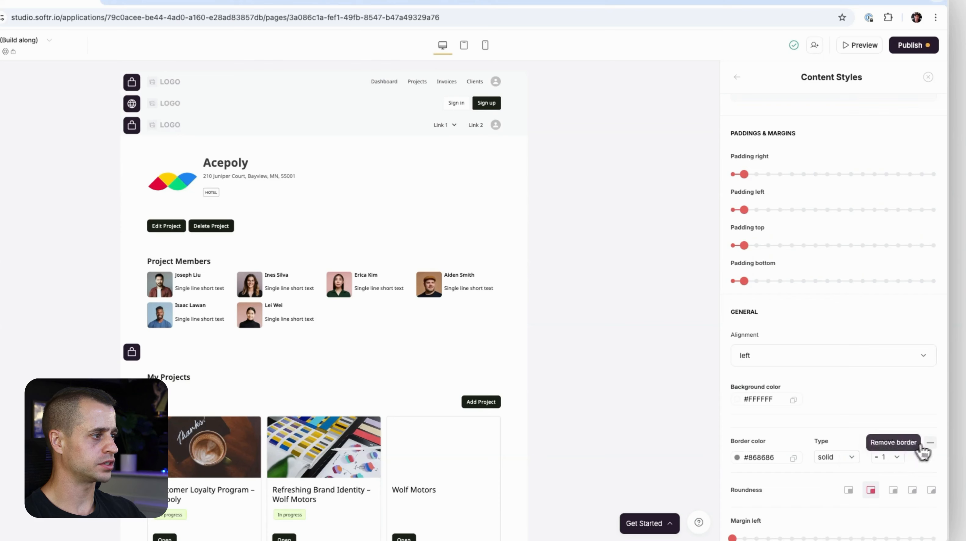
pyautogui.click(930, 443)
pyautogui.click(736, 400)
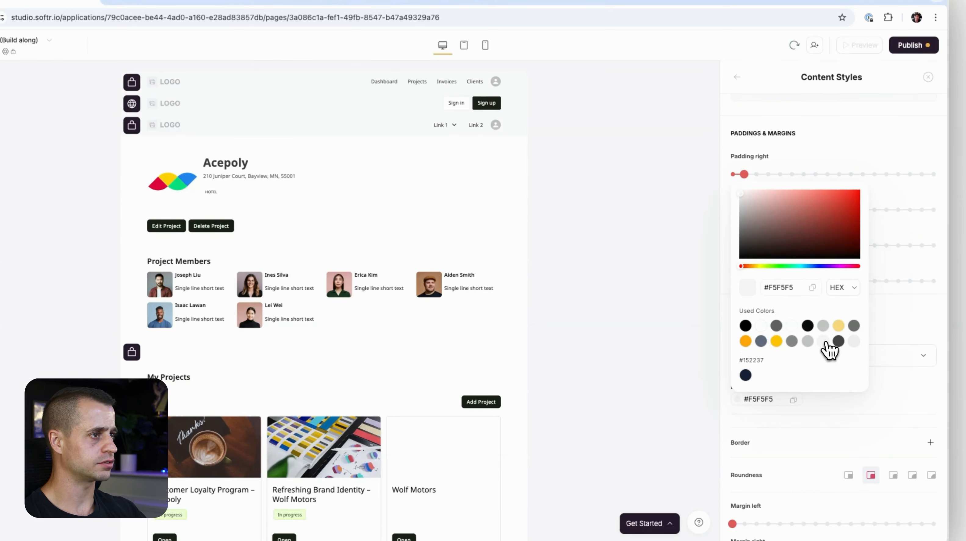
pyautogui.click(884, 328)
pyautogui.click(737, 77)
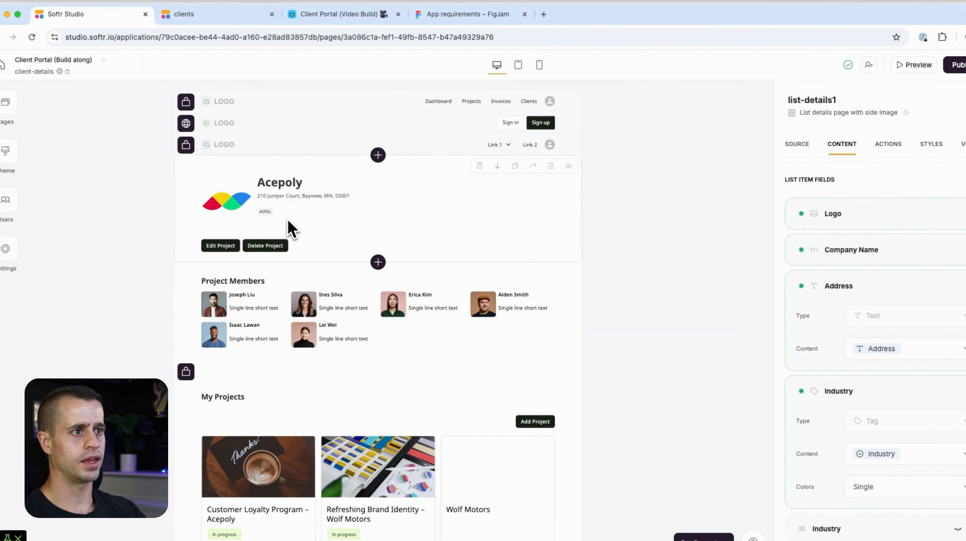
# Relabel the Edit Project item button as Edit Client and open its Edit record settings
pyautogui.click(888, 144)
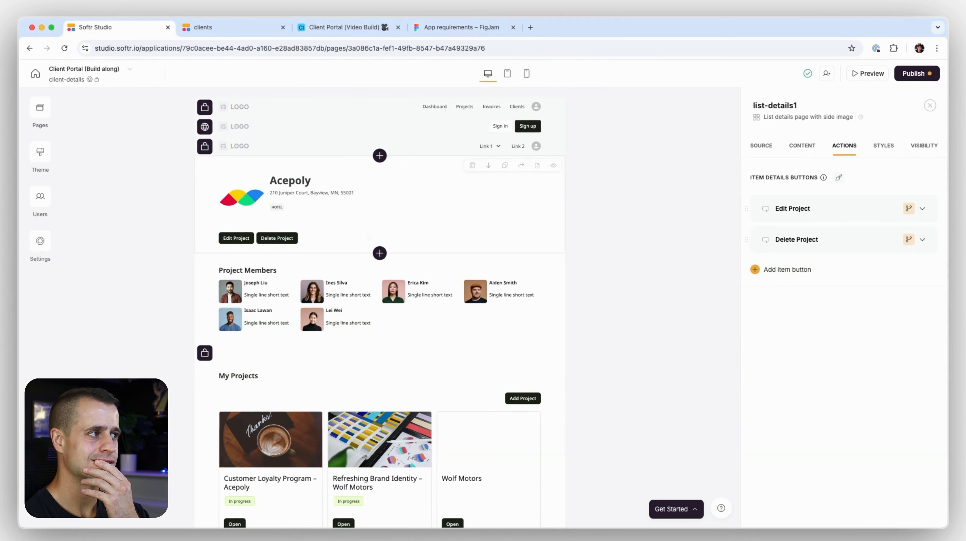
pyautogui.click(849, 210)
pyautogui.click(837, 286)
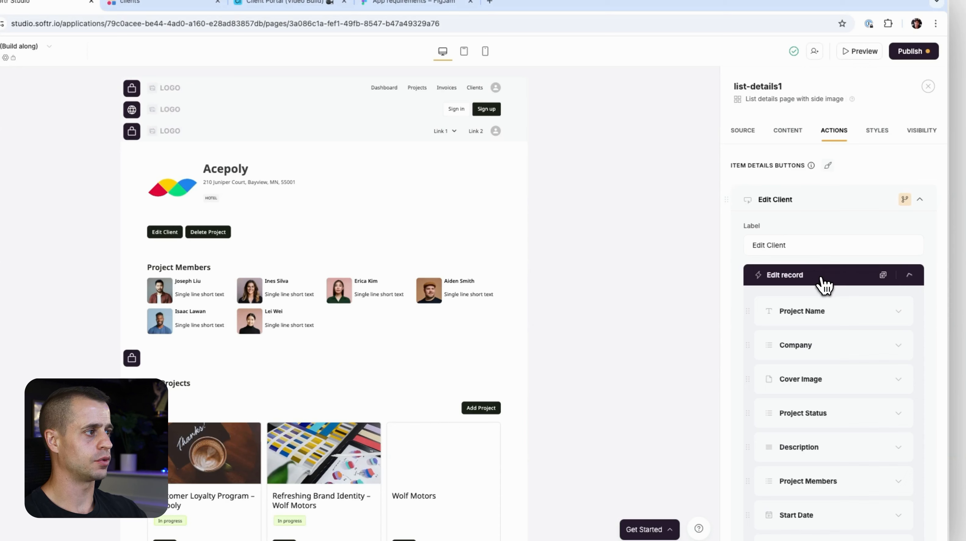
# Relabel the Project Name field of the edit form as Client Name and map it to Company Name
pyautogui.scroll(-2, 825, 285)
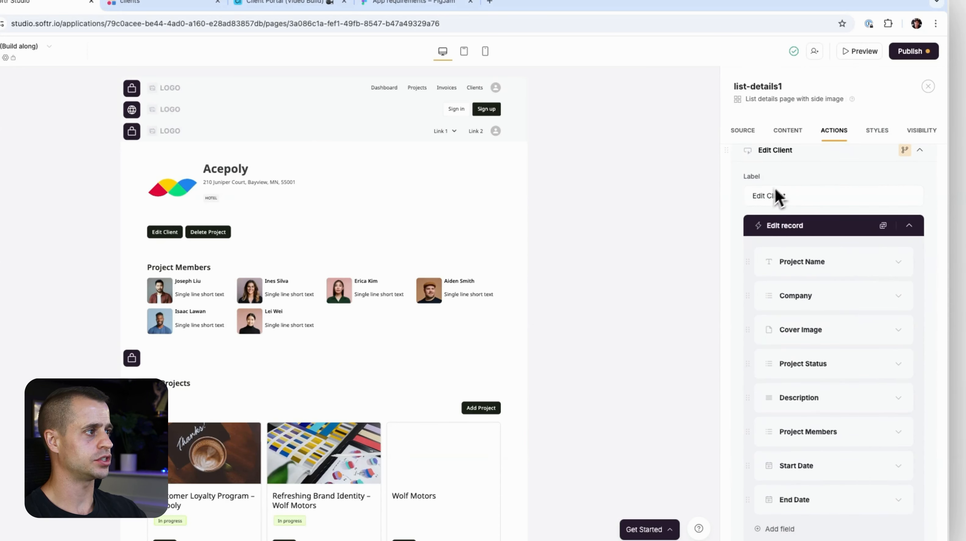
pyautogui.click(839, 266)
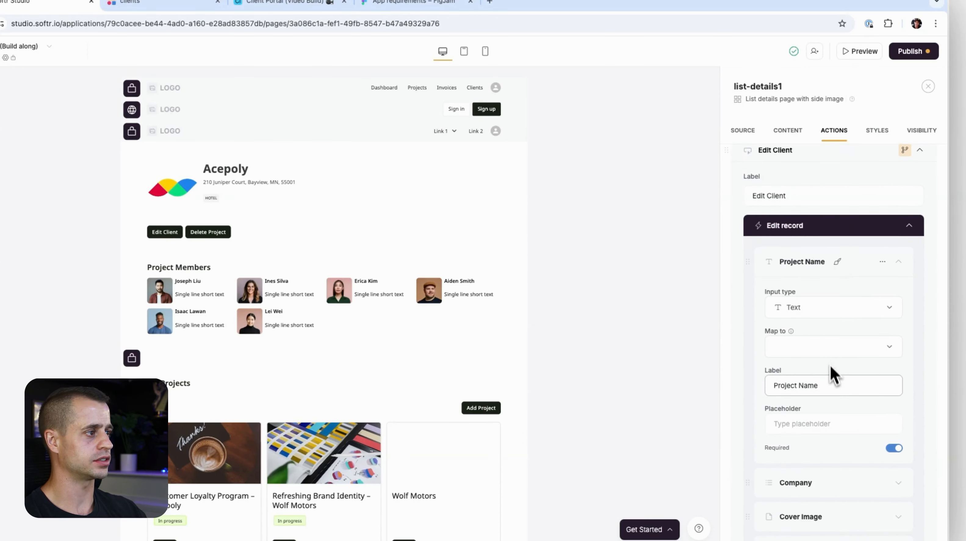
pyautogui.scroll(-1, 832, 375)
pyautogui.moveTo(818, 353); pyautogui.dragTo(784, 357)
pyautogui.write('Clien')
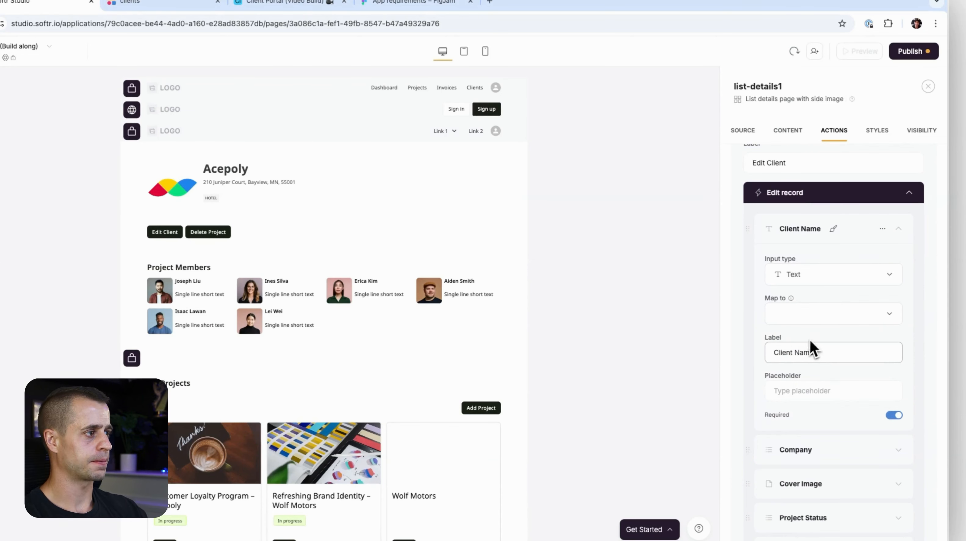
pyautogui.click(811, 317)
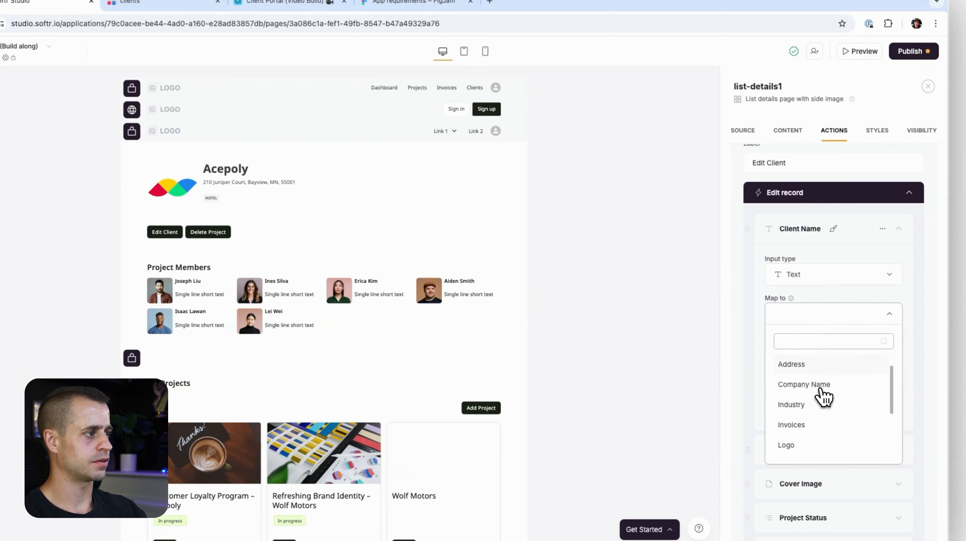
pyautogui.click(817, 383)
pyautogui.click(898, 230)
# Turn the Company field of the edit form into a Text input labelled Address and mapped to Address
pyautogui.click(838, 263)
pyautogui.click(828, 309)
pyautogui.click(820, 378)
pyautogui.click(798, 350)
pyautogui.click(820, 396)
pyautogui.click(899, 263)
# Change the Cover Image field's input type to Dropdown and map it to Industry
pyautogui.click(898, 285)
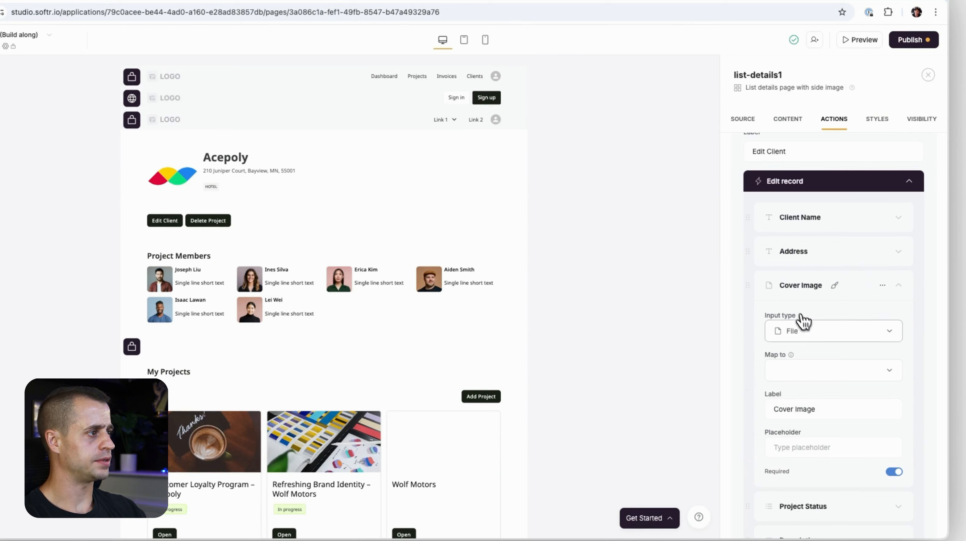
pyautogui.click(803, 328)
pyautogui.click(811, 379)
pyautogui.click(802, 370)
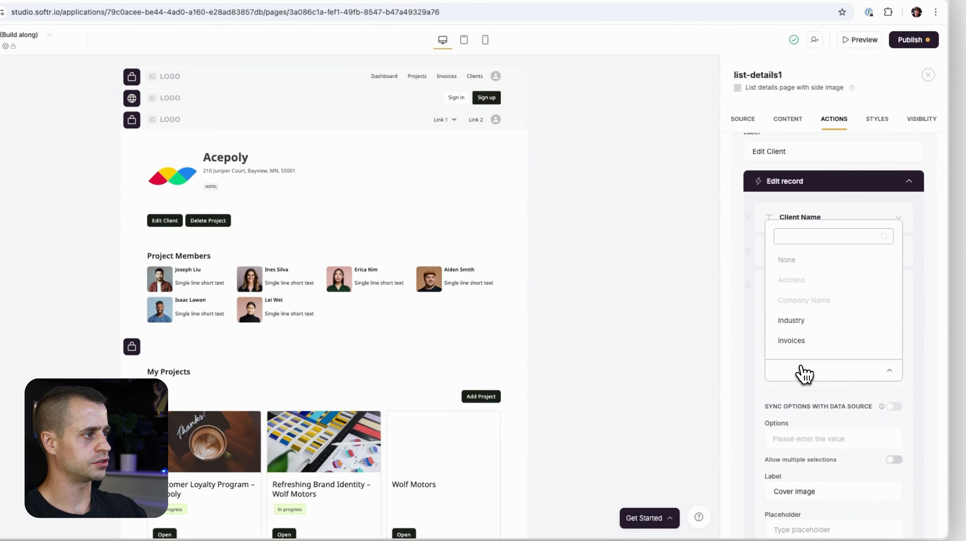
pyautogui.click(800, 321)
pyautogui.click(898, 287)
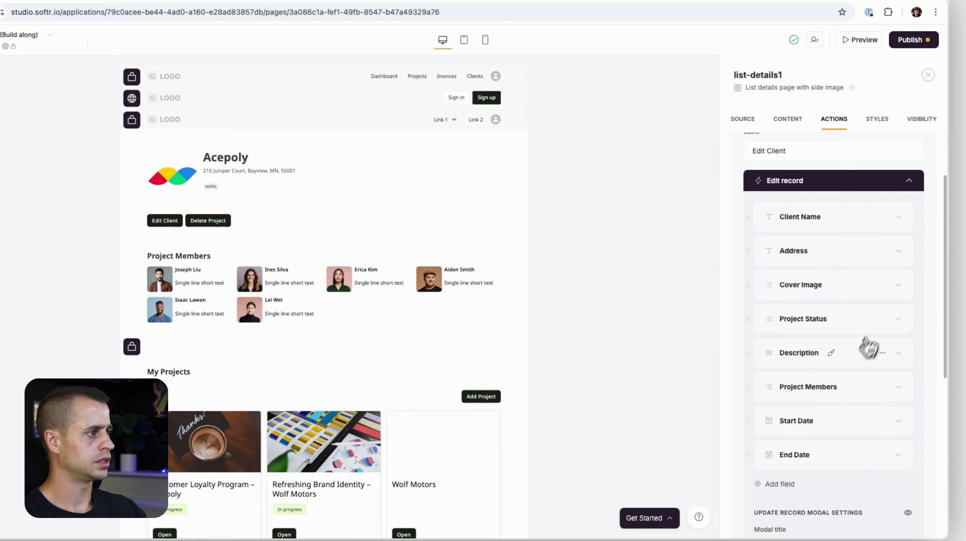
# Change the Project Status field's input type to Url and map it to Website
pyautogui.scroll(-1, 865, 341)
pyautogui.click(854, 292)
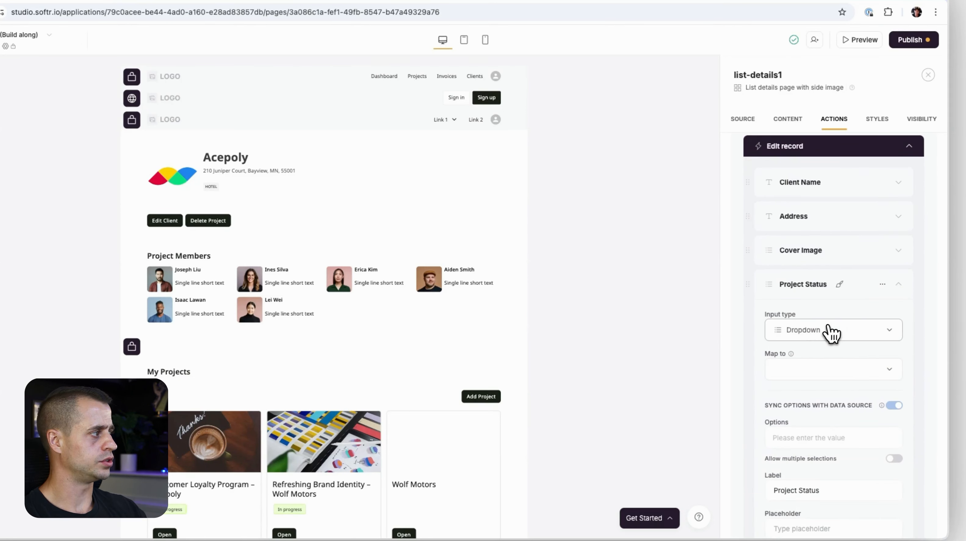
pyautogui.click(828, 339)
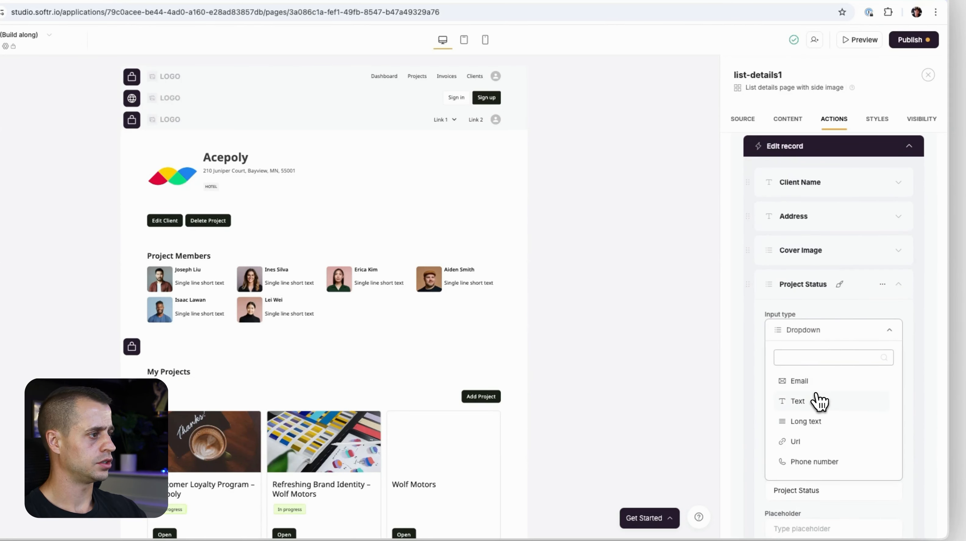
pyautogui.click(811, 441)
pyautogui.click(813, 376)
pyautogui.write('we')
pyautogui.click(814, 341)
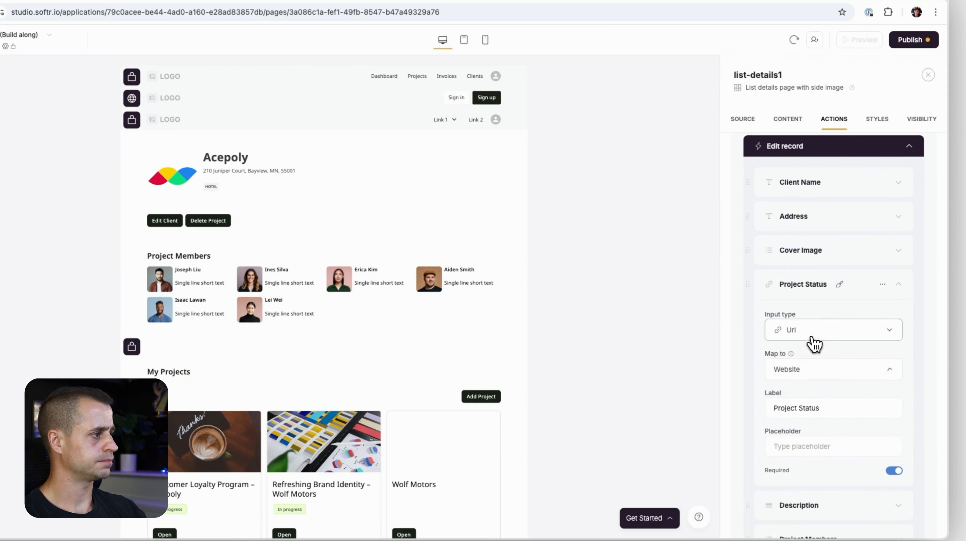
# Relabel the Project Status field as Client Website
pyautogui.doubleClick(784, 408)
pyautogui.write('Client Website')
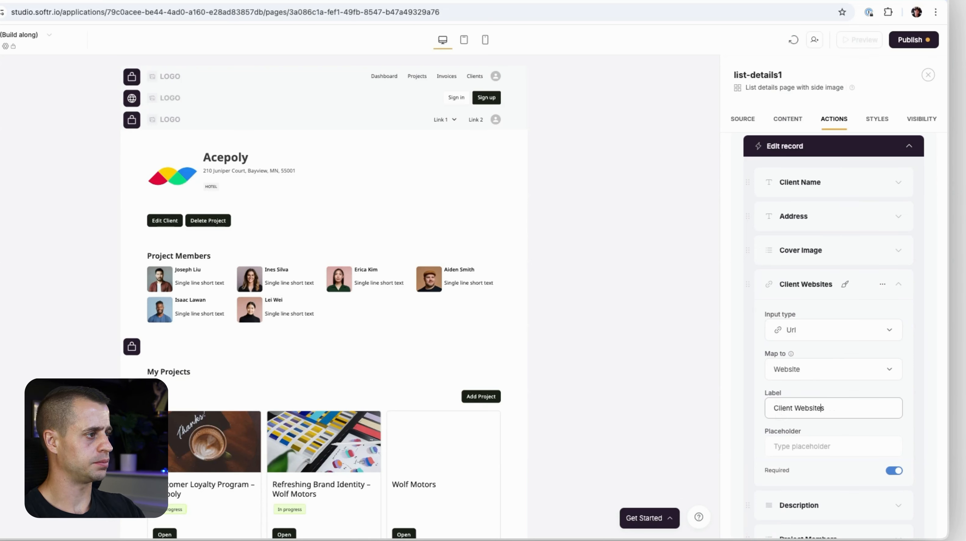
pyautogui.click(899, 284)
# Relabel the Cover Image field of the edit form as Industry
pyautogui.click(899, 250)
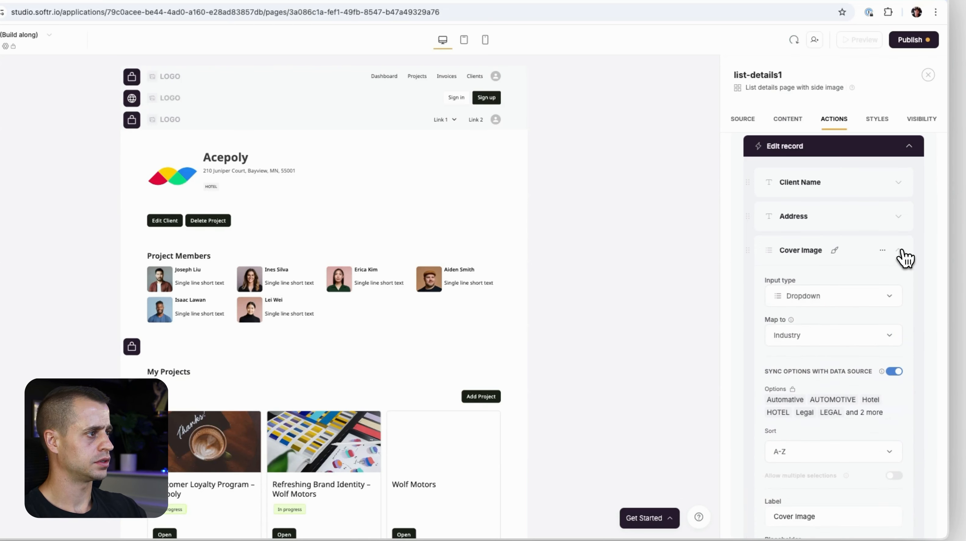
pyautogui.moveTo(774, 516); pyautogui.dragTo(816, 516)
pyautogui.write('Industry')
pyautogui.click(899, 250)
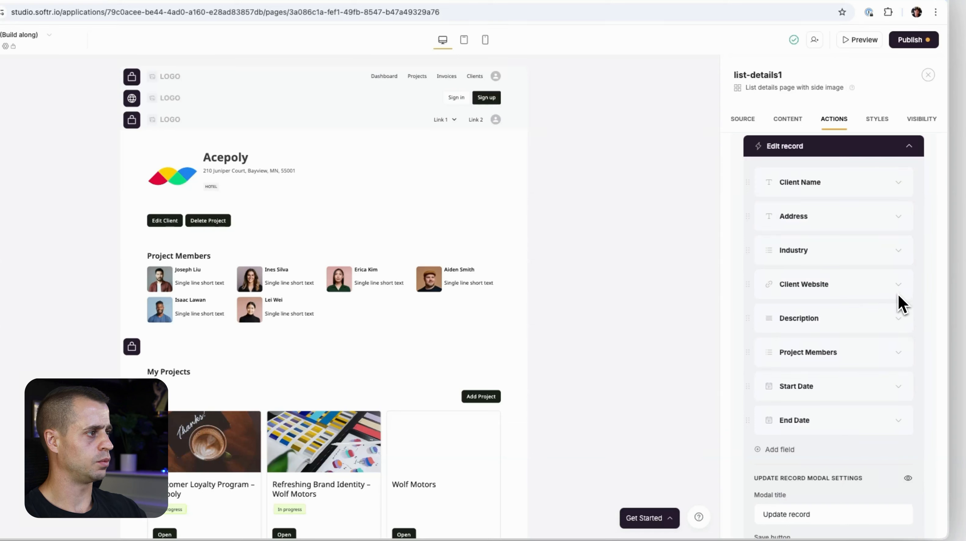
# Change the Description field's input type to File and map it to Logo
pyautogui.click(899, 320)
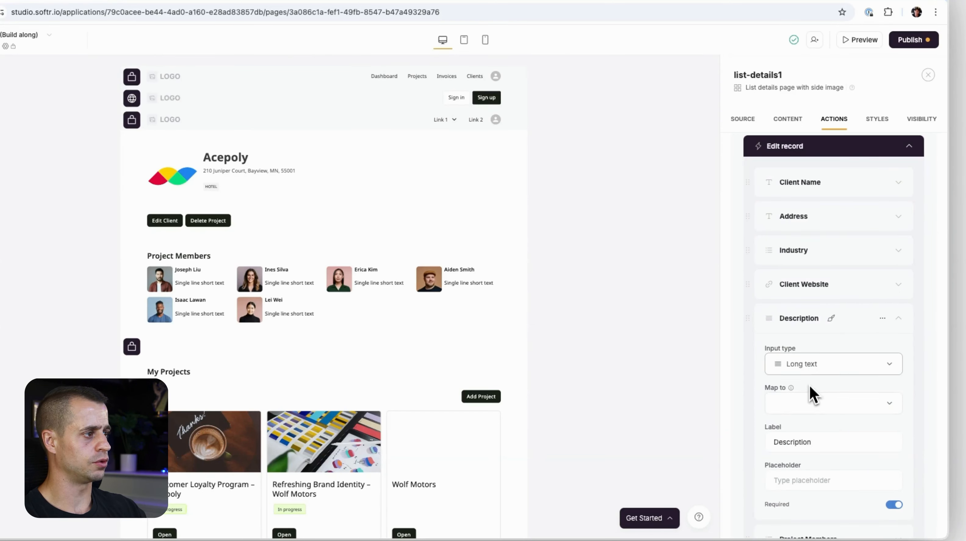
pyautogui.click(815, 365)
pyautogui.scroll(-3, 818, 432)
pyautogui.click(817, 427)
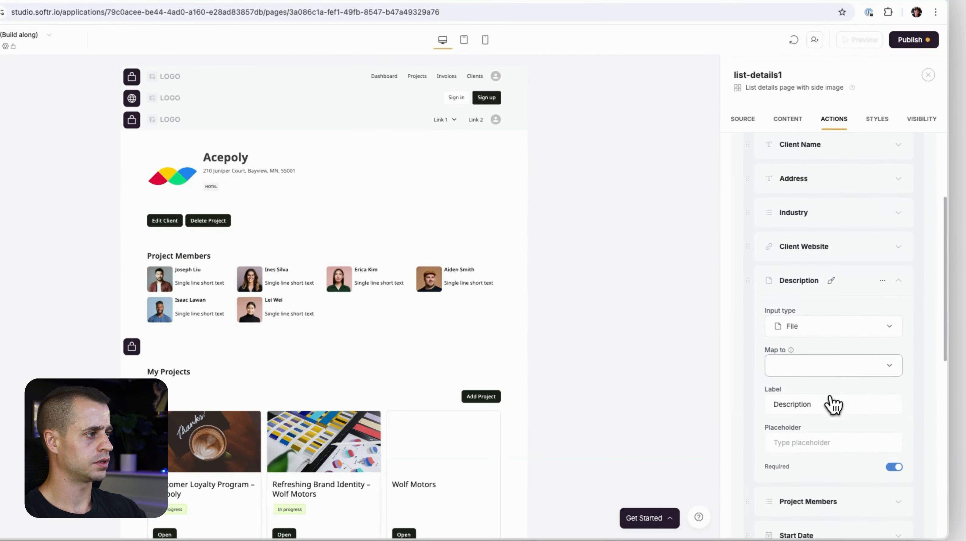
pyautogui.click(820, 353)
pyautogui.scroll(-3, 827, 408)
pyautogui.click(830, 424)
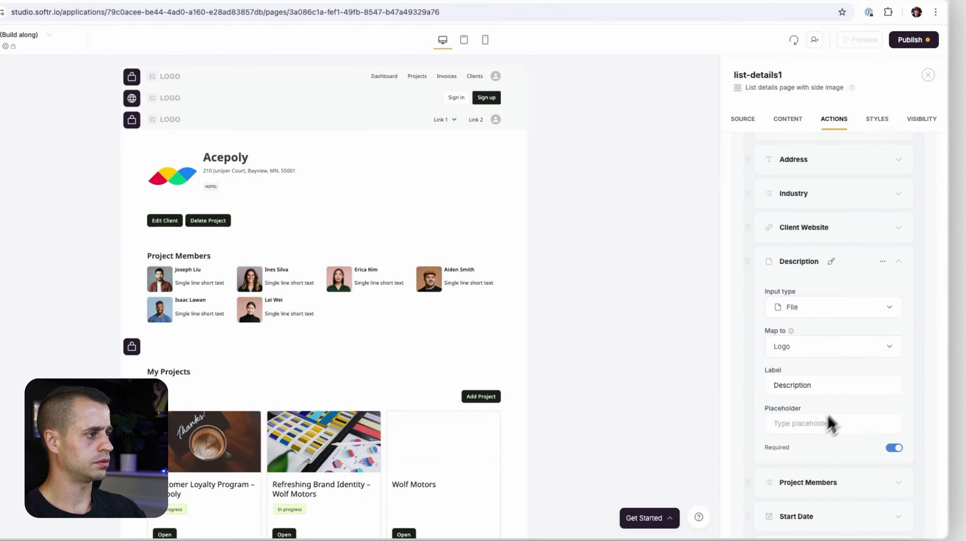
# Relabel the Description field of the edit form as Logo
pyautogui.scroll(-2, 845, 356)
pyautogui.doubleClick(829, 324)
pyautogui.write('Logo')
pyautogui.scroll(2, 830, 326)
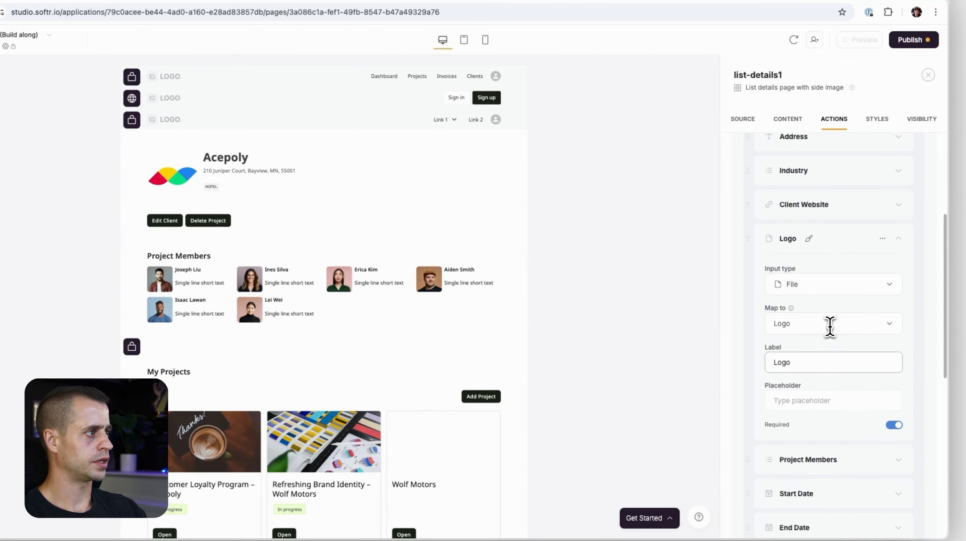
pyautogui.click(885, 244)
# Delete the Project Members, Start Date and End Date fields from the edit form
pyautogui.click(882, 271)
pyautogui.click(874, 314)
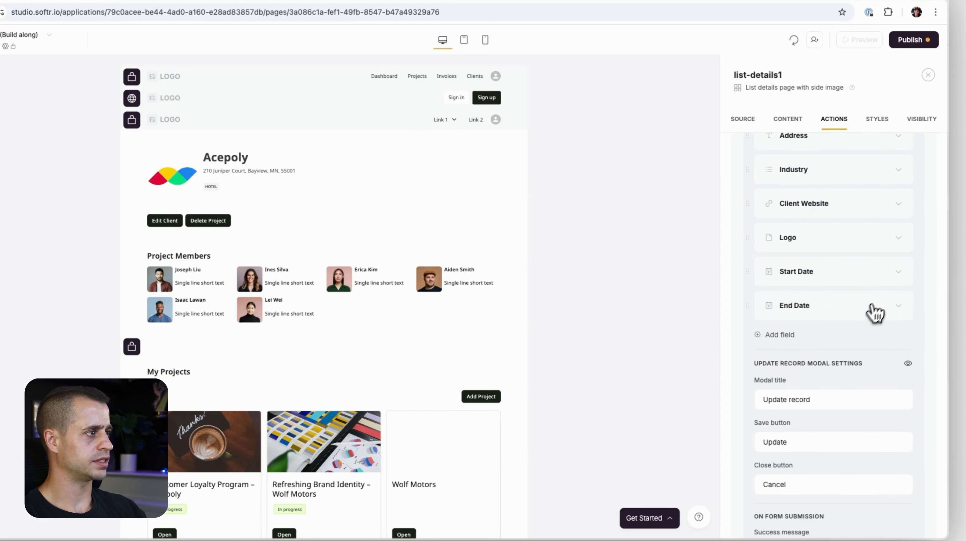
pyautogui.click(882, 272)
pyautogui.click(872, 314)
pyautogui.click(882, 272)
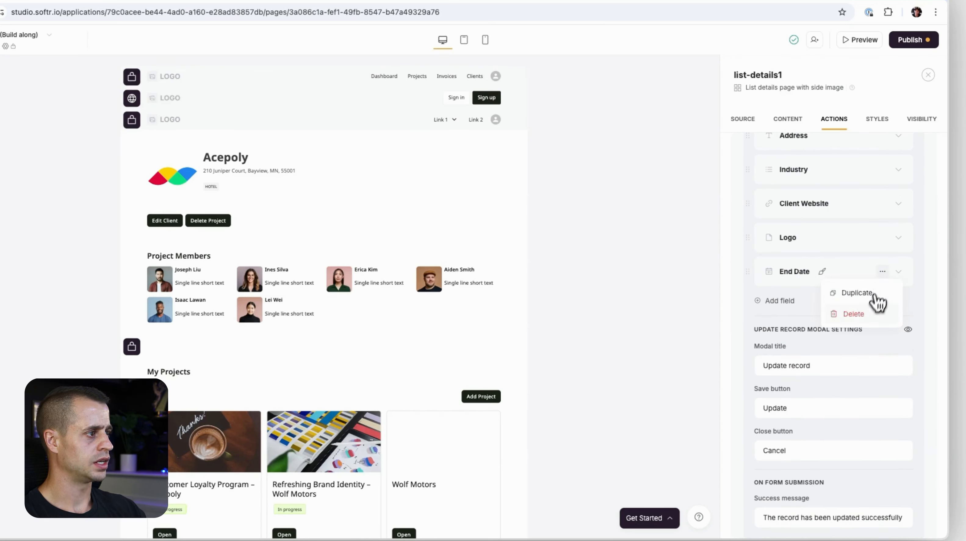
pyautogui.click(874, 314)
# Set the edit form's modal title to "Update Client" and its success message to "The client has been updated successfully"
pyautogui.doubleClick(795, 331)
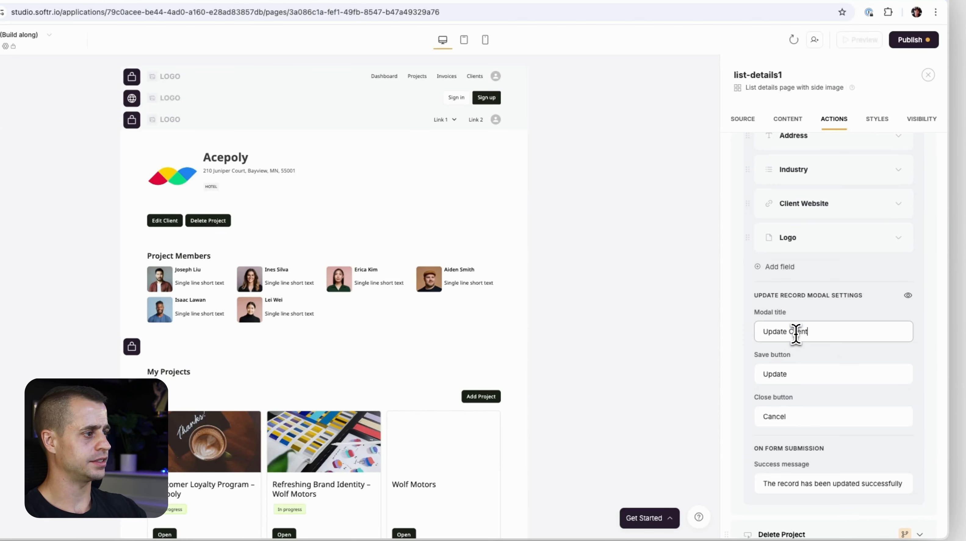
pyautogui.scroll(-1, 795, 335)
pyautogui.doubleClick(786, 440)
pyautogui.write('client')
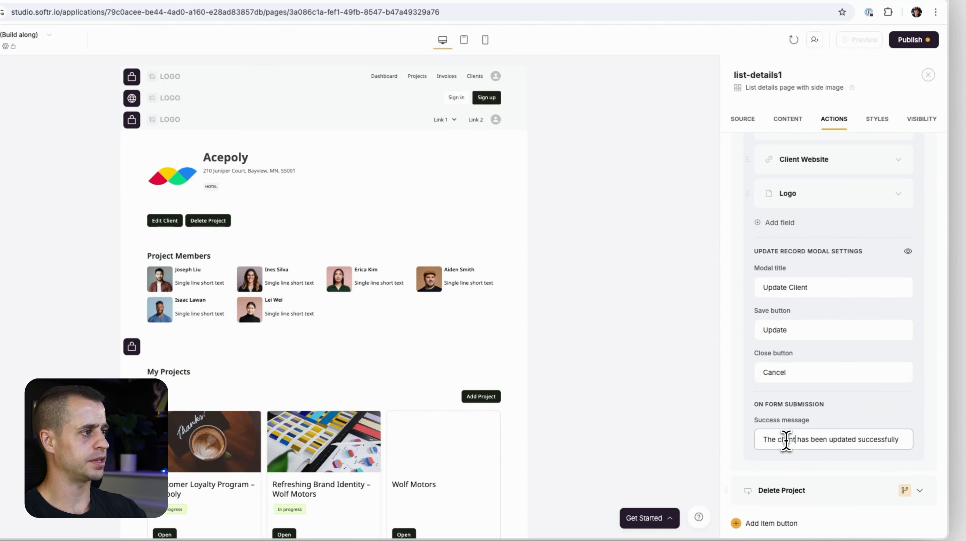
pyautogui.scroll(6, 860, 334)
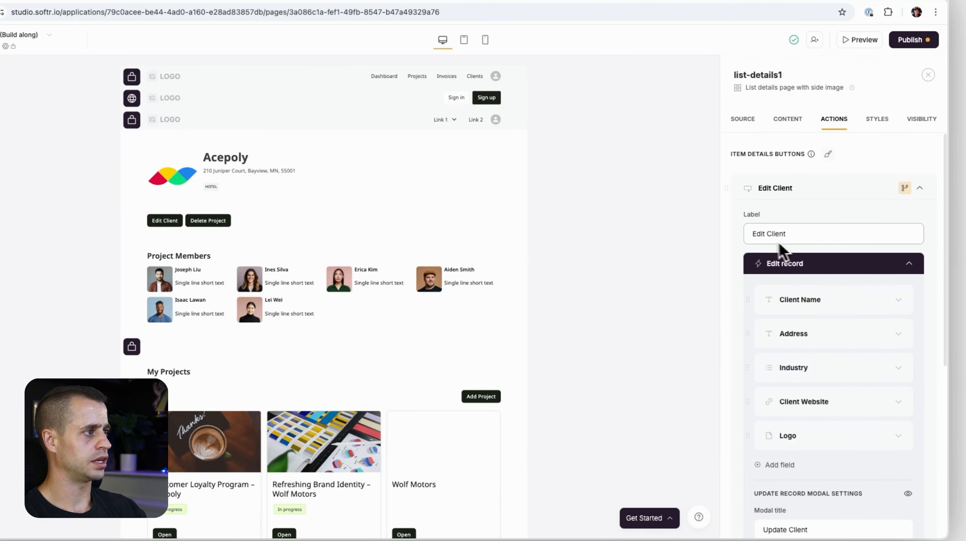
pyautogui.click(920, 190)
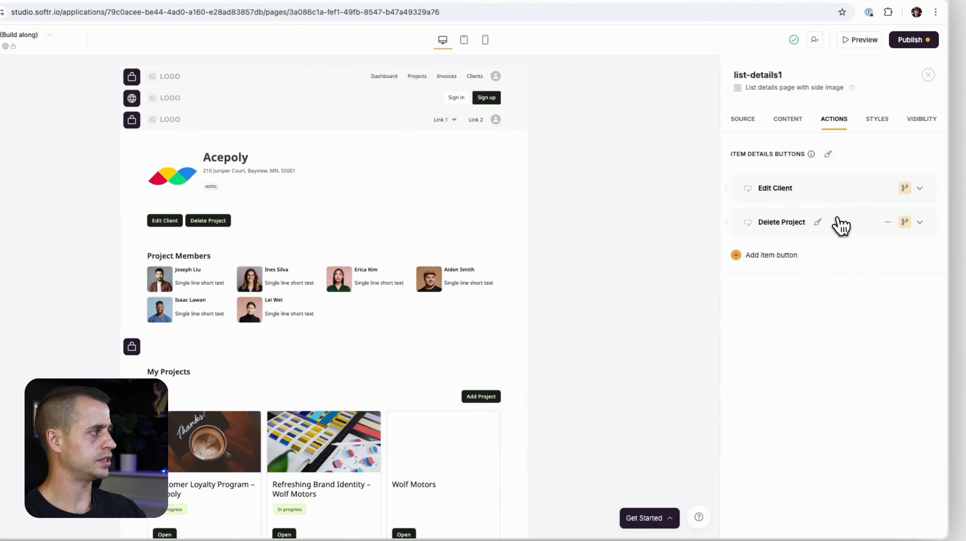
# Relabel the Delete Project button as "Delete Client" and set its delete modal's title to "Delete Client"
pyautogui.click(848, 229)
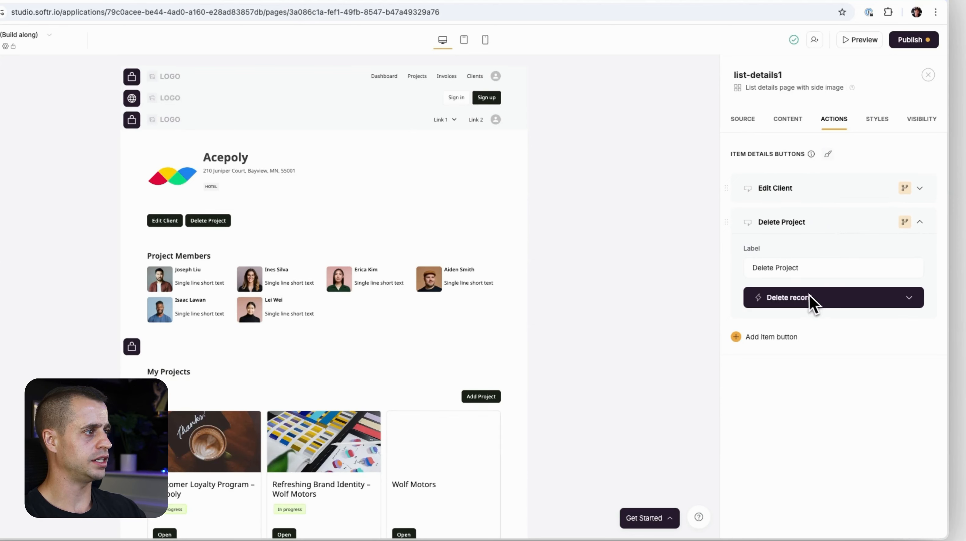
pyautogui.write('Clien')
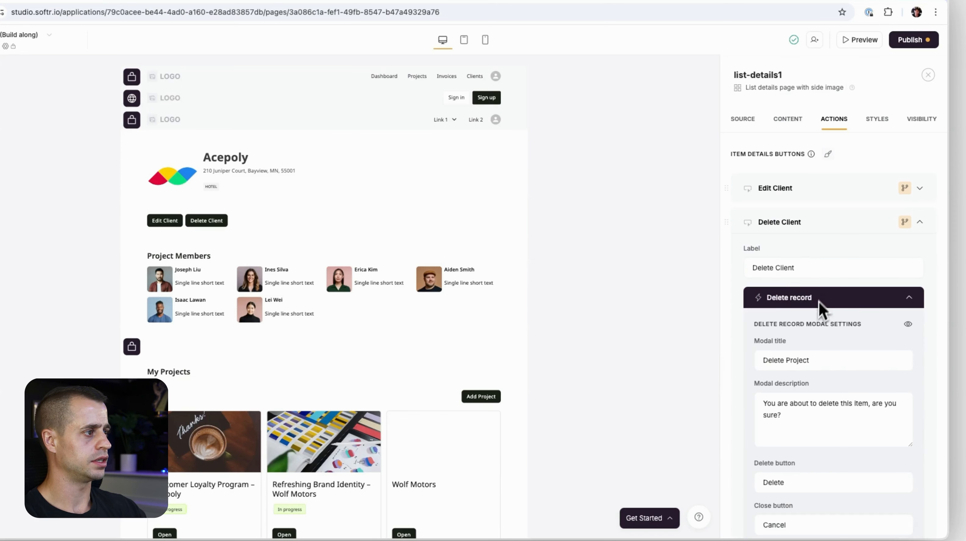
pyautogui.scroll(-2, 820, 302)
pyautogui.doubleClick(798, 314)
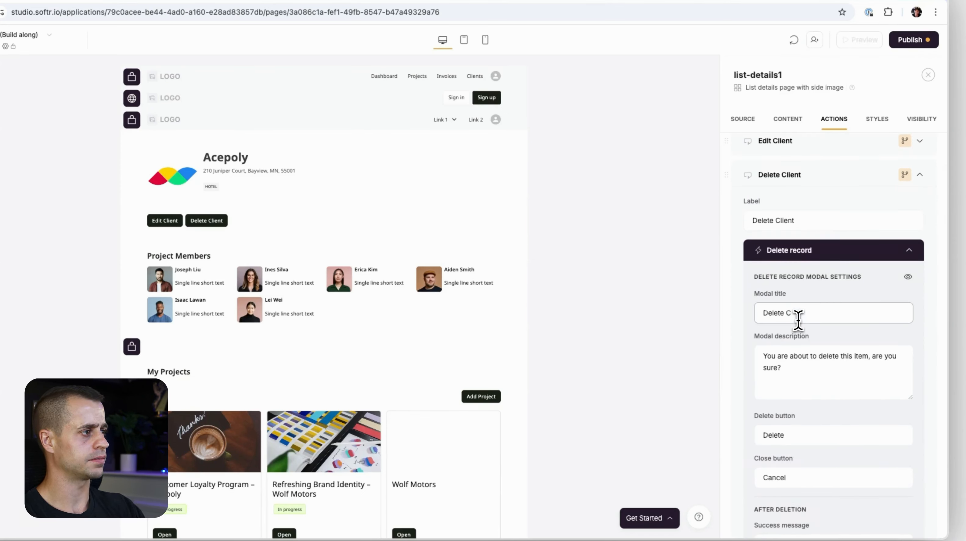
pyautogui.write('Client')
# Change the delete action's success message to "The client has been deleted successfully"
pyautogui.scroll(-4, 813, 379)
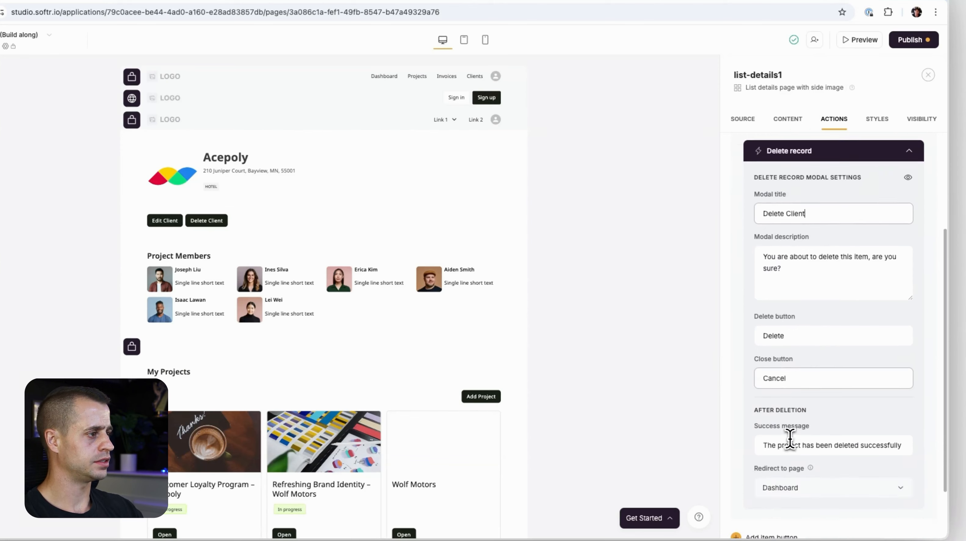
pyautogui.click(790, 443)
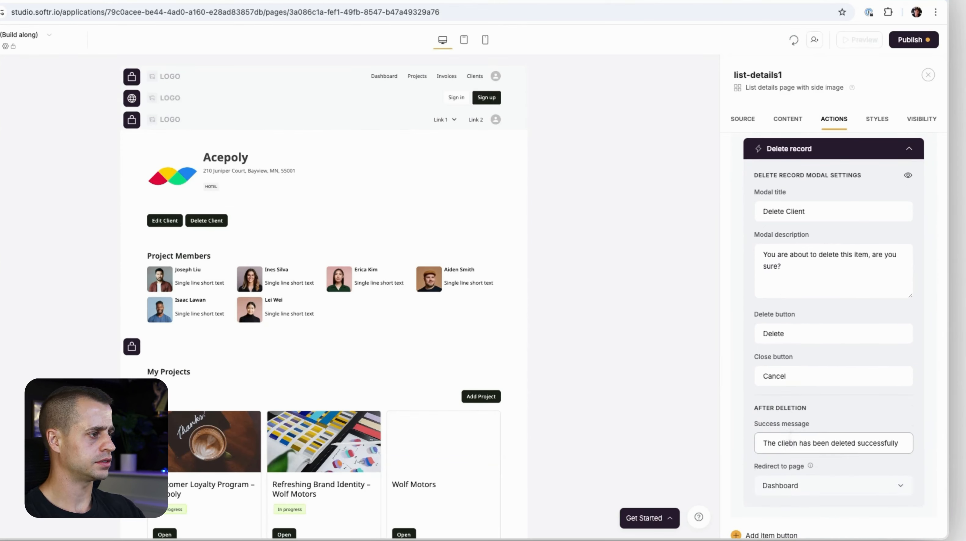
pyautogui.write('client')
# Check the visibility settings of the Delete Client button
pyautogui.scroll(5, 789, 440)
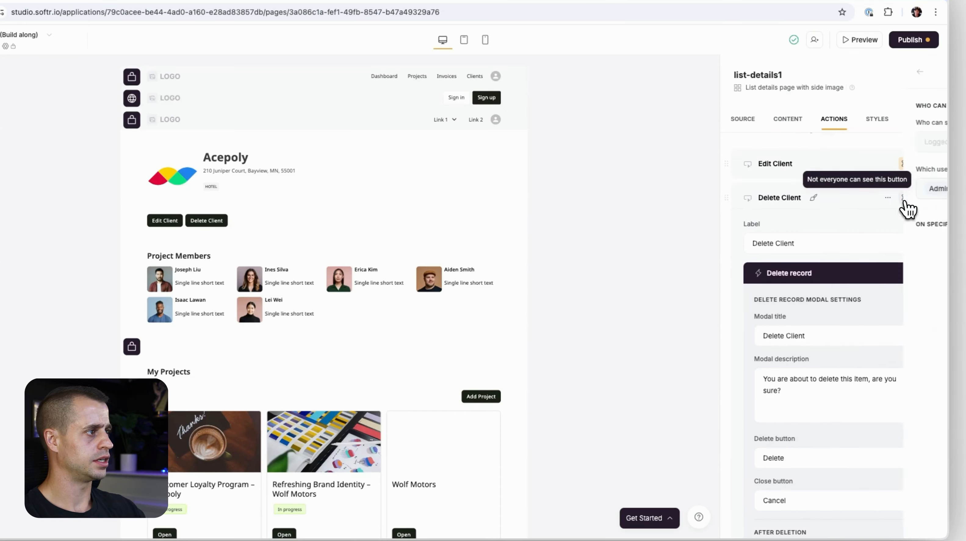
pyautogui.click(903, 199)
pyautogui.click(737, 72)
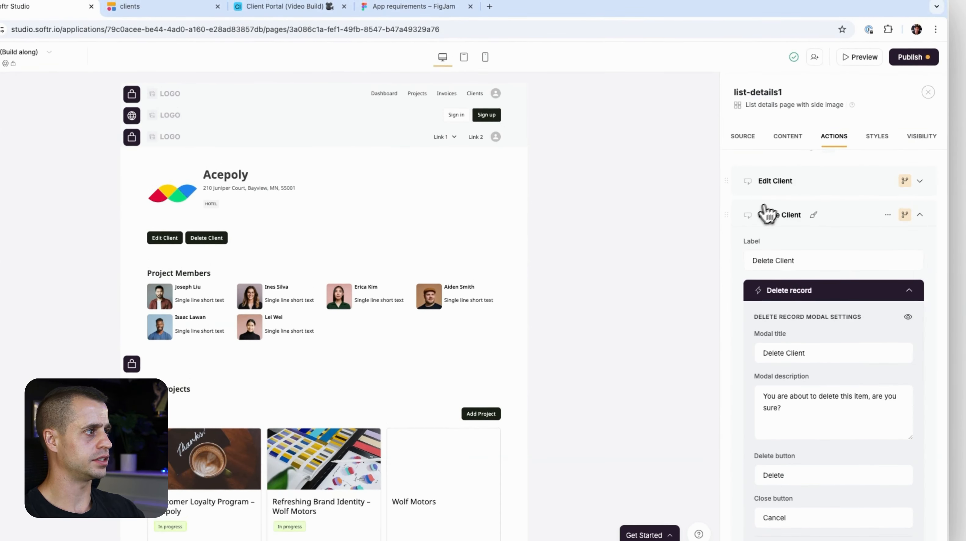
# Restyle the Delete Client button with background color #F5F5F5 and text color #000000
pyautogui.click(813, 216)
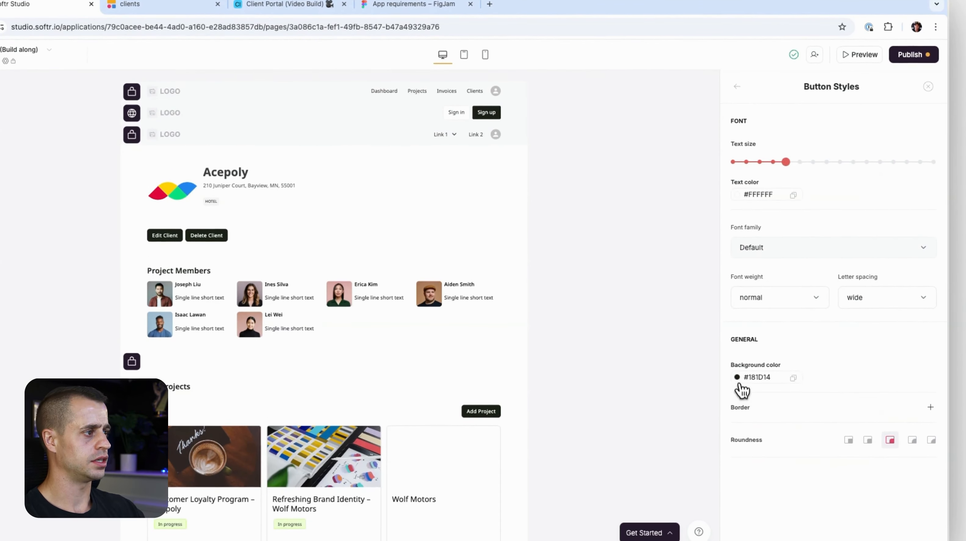
pyautogui.click(742, 379)
pyautogui.click(823, 319)
pyautogui.click(802, 155)
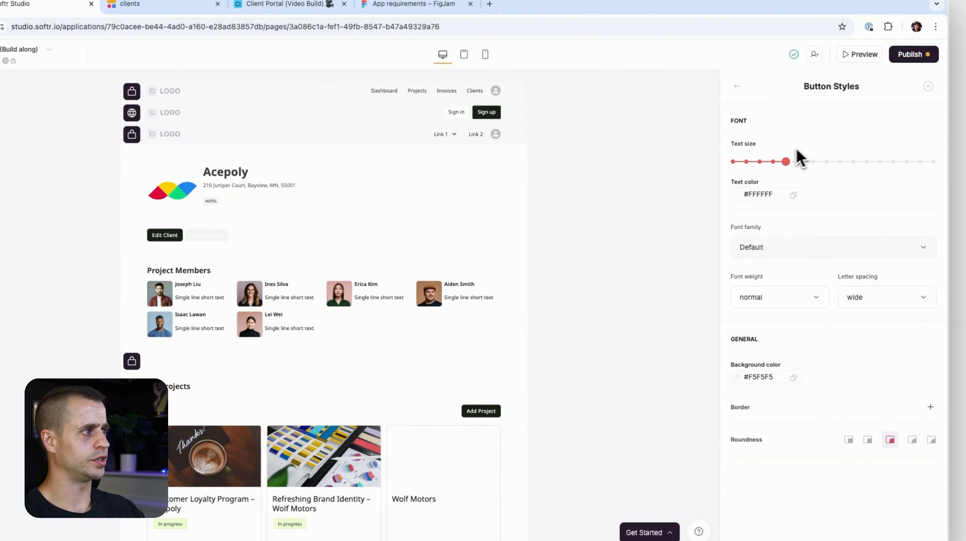
pyautogui.click(737, 193)
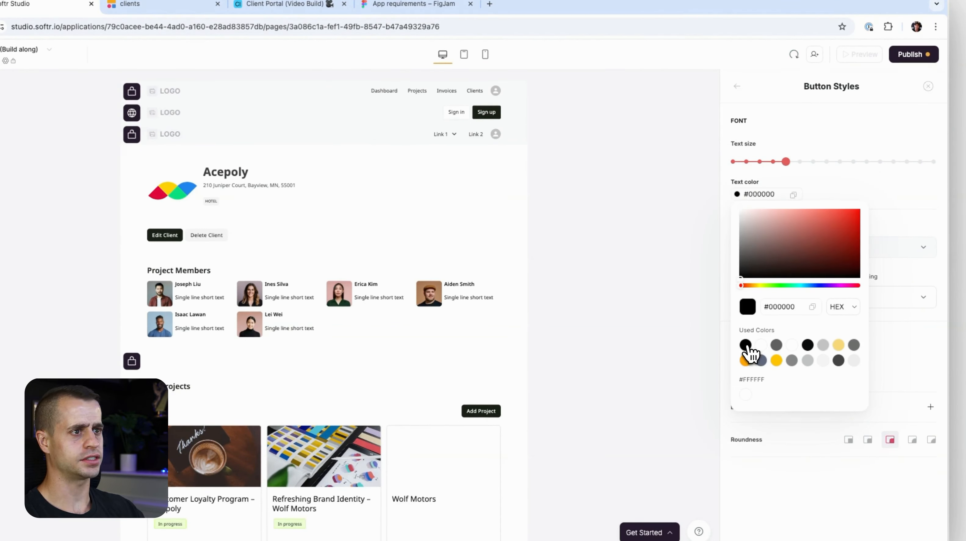
pyautogui.click(835, 145)
pyautogui.click(737, 86)
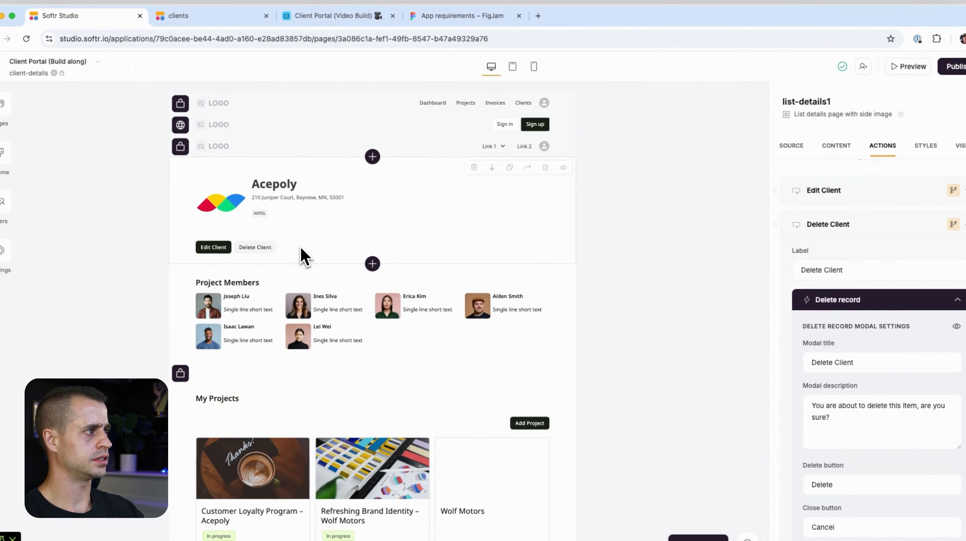
# Review which user groups can see the Edit Client and Delete Client buttons
pyautogui.click(951, 191)
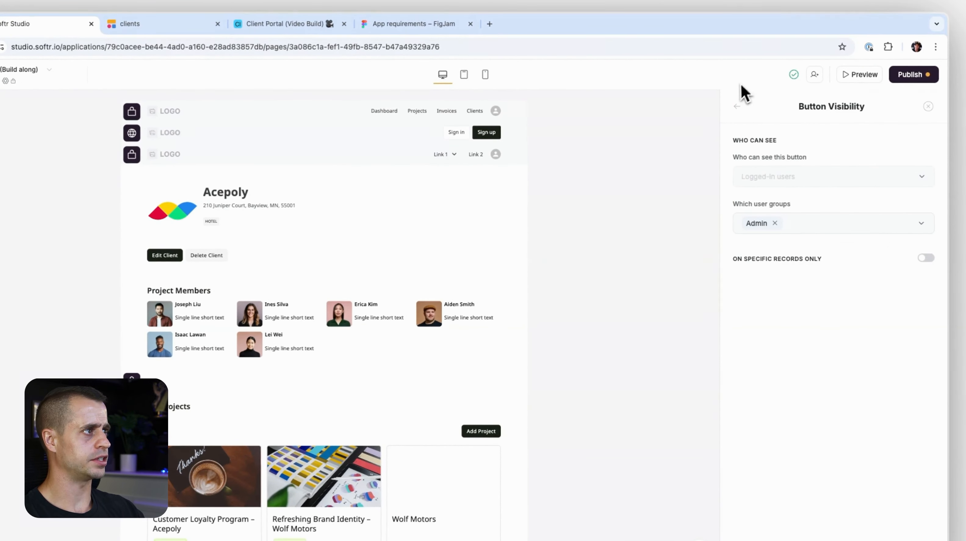
pyautogui.click(738, 106)
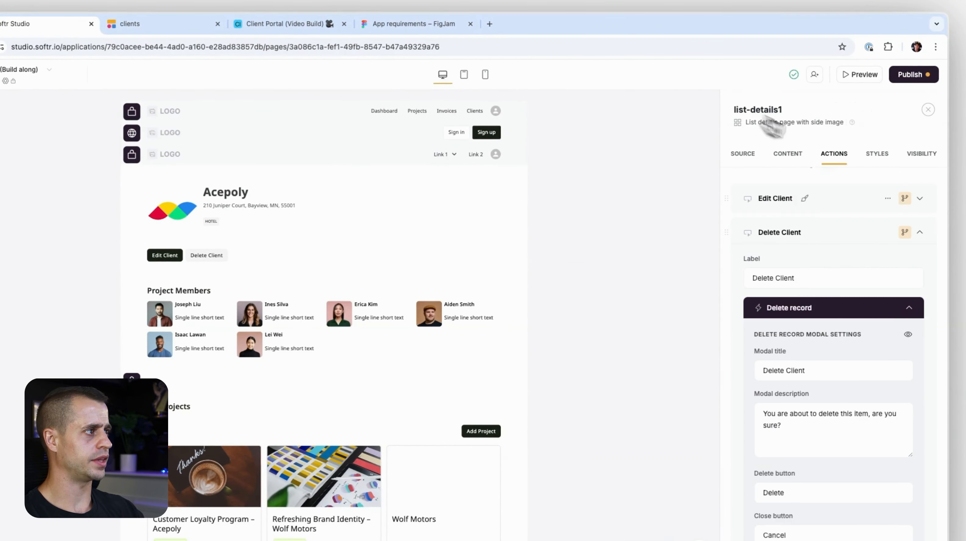
pyautogui.click(899, 231)
pyautogui.click(737, 106)
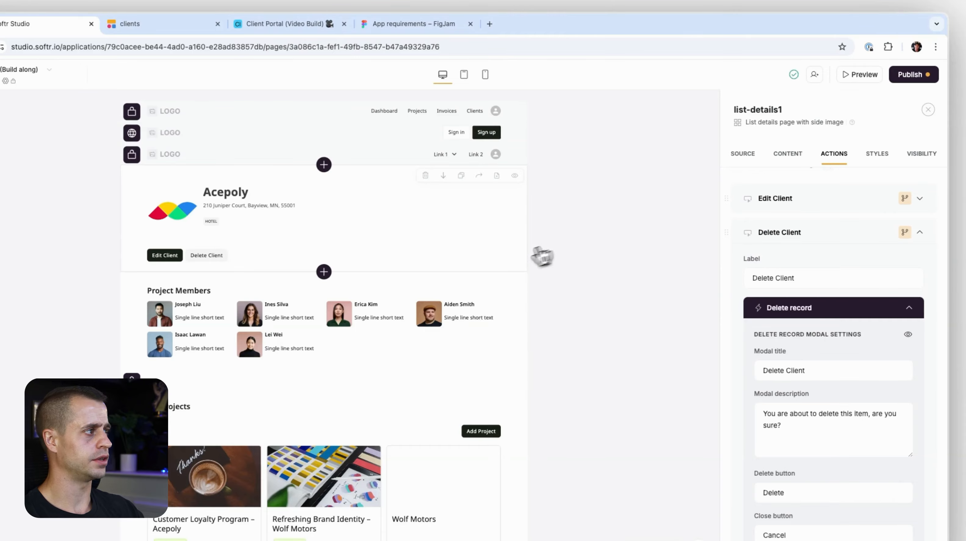
# Change the title of the Project Members list block to "Contacts"
pyautogui.click(279, 320)
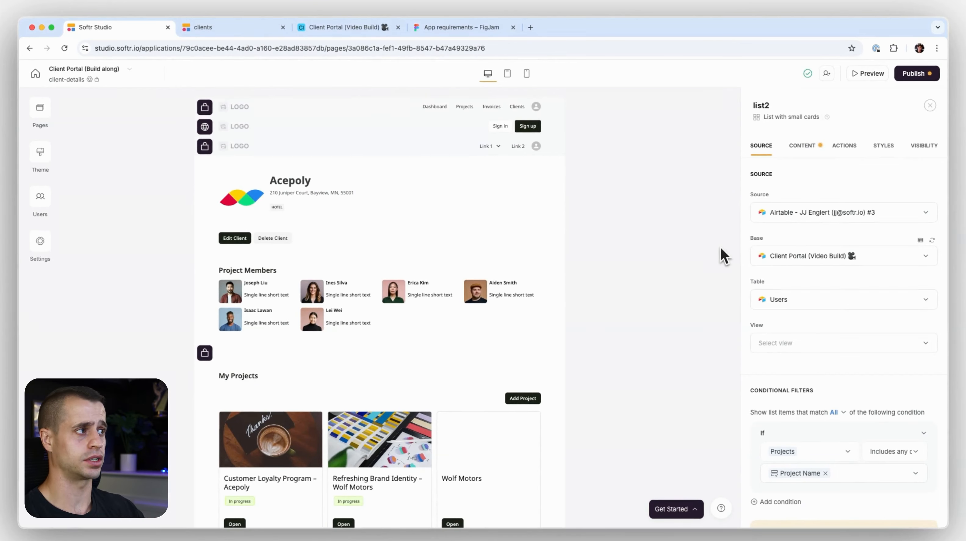
pyautogui.click(803, 146)
pyautogui.doubleClick(786, 252)
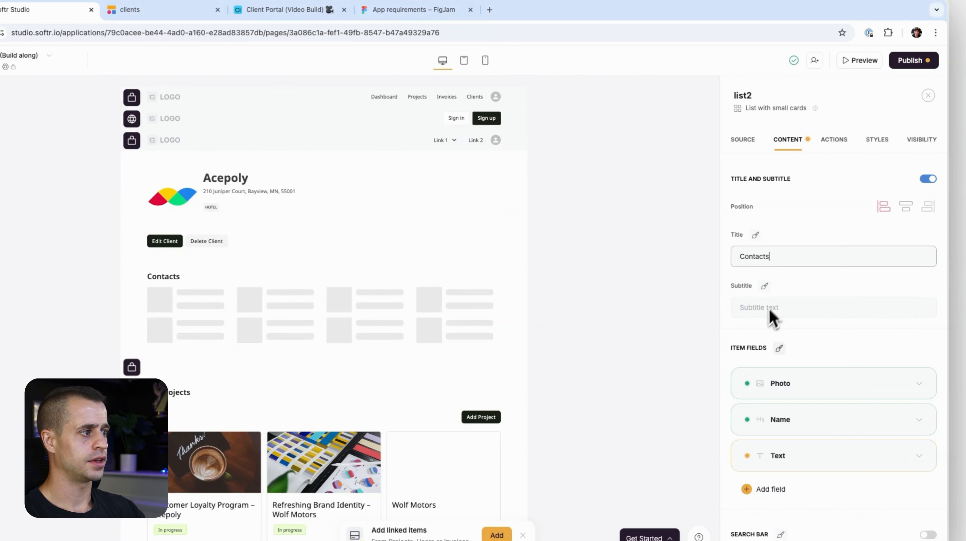
# Map the unassigned Text field of the Contacts list items to Email
pyautogui.scroll(-3, 773, 315)
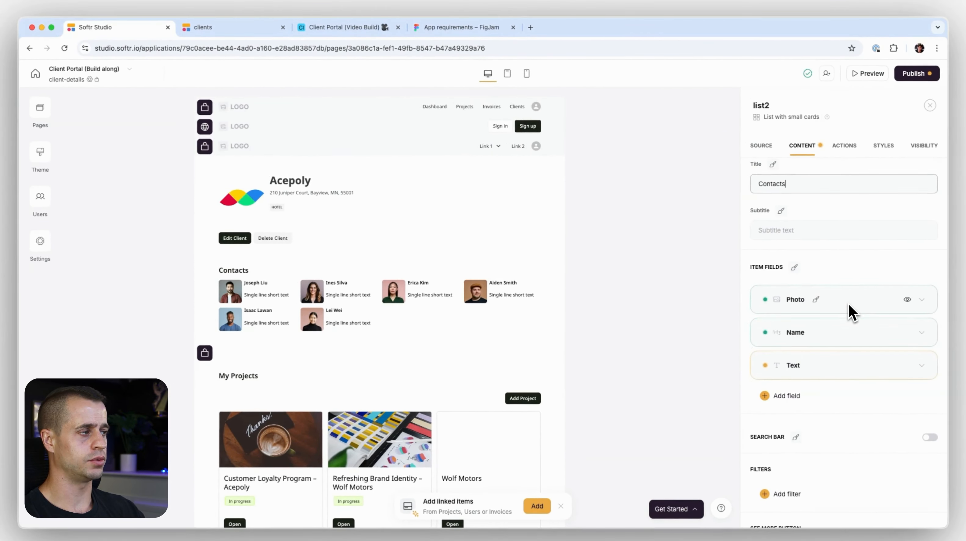
pyautogui.click(849, 364)
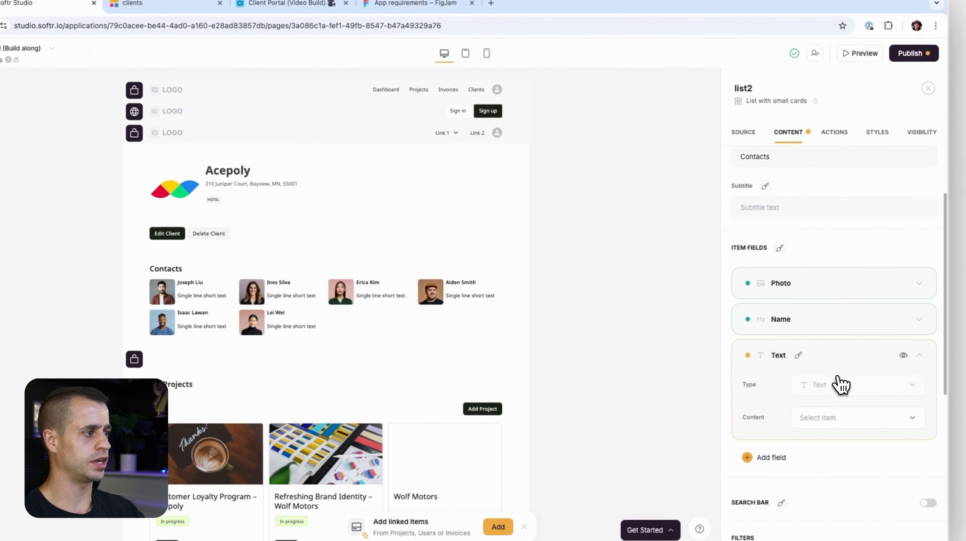
pyautogui.click(844, 404)
pyautogui.click(825, 395)
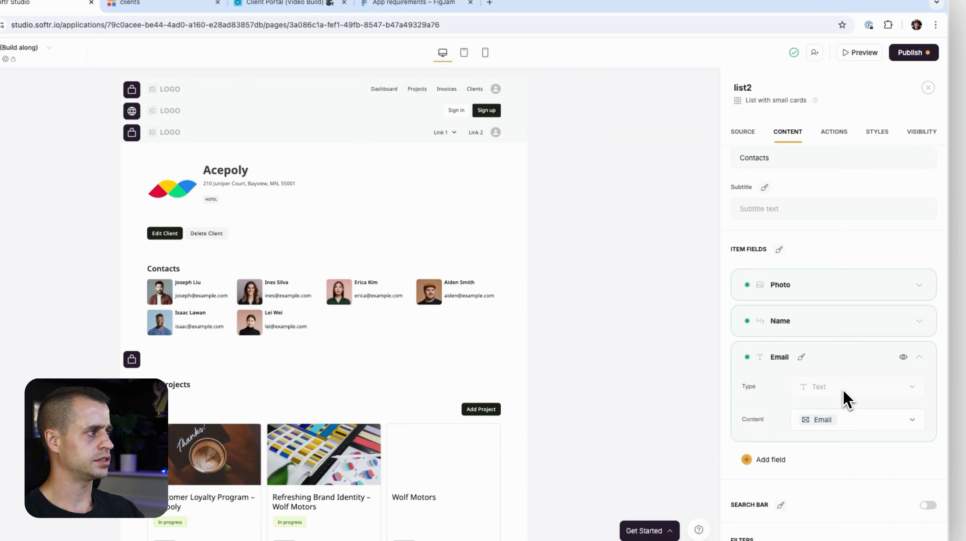
# Style the Contacts list's Name field with text size L, bottom padding None and top padding one step above None
pyautogui.click(803, 321)
pyautogui.click(799, 160)
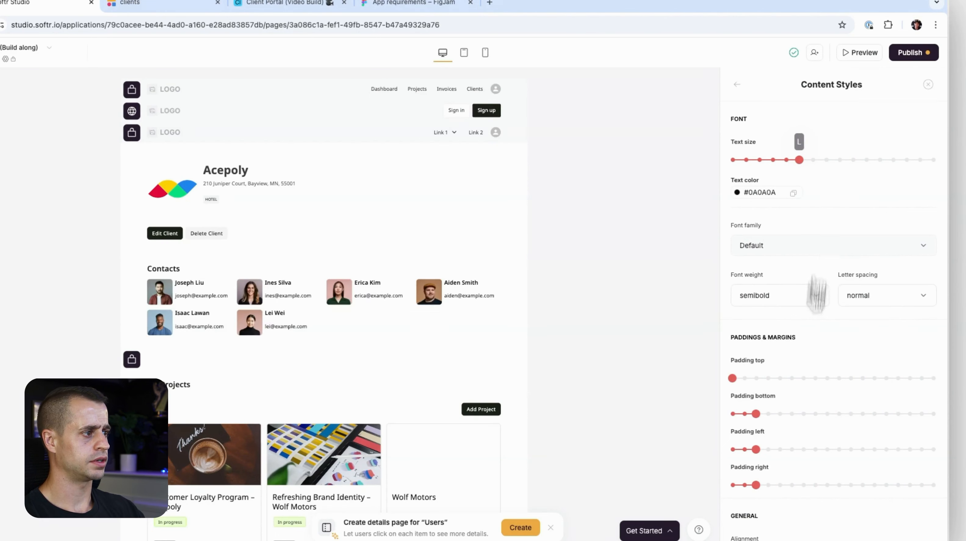
pyautogui.scroll(-2, 807, 341)
pyautogui.click(746, 391)
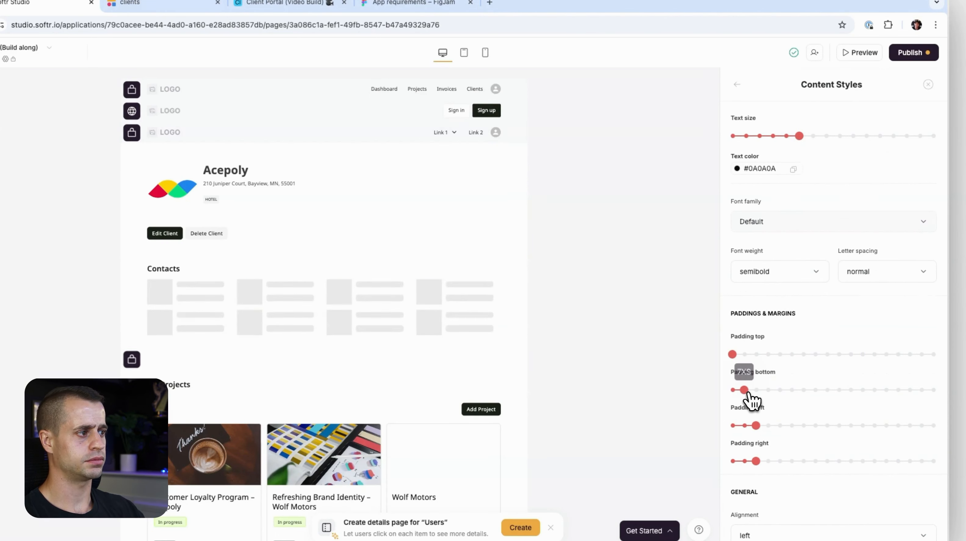
pyautogui.click(732, 391)
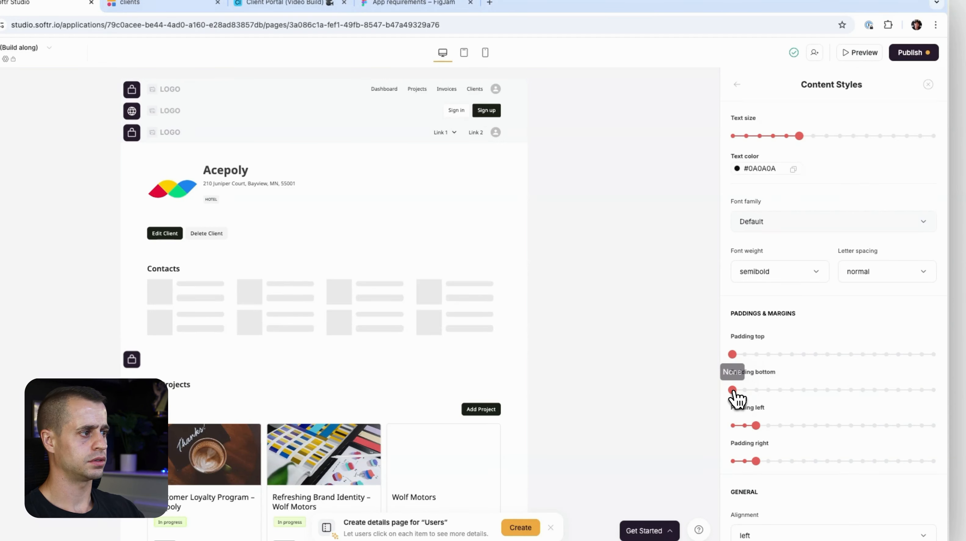
pyautogui.click(744, 354)
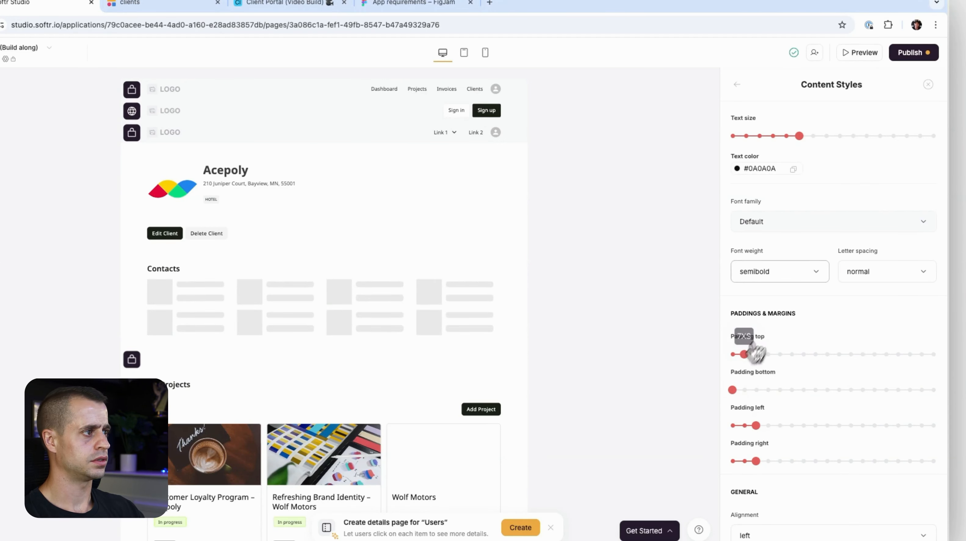
pyautogui.scroll(1, 758, 333)
pyautogui.click(740, 85)
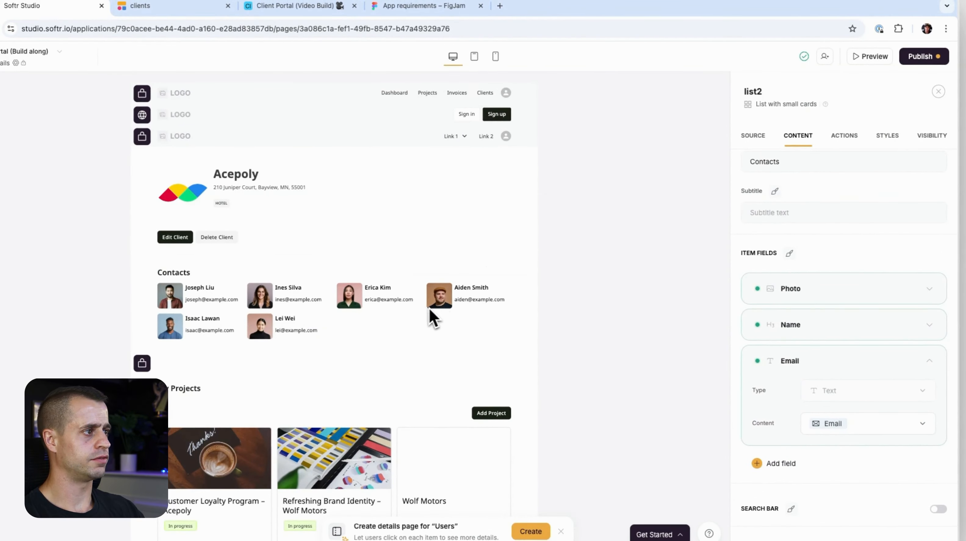
# Set the bottom margin of the Contacts list items to the third step above None
pyautogui.click(789, 253)
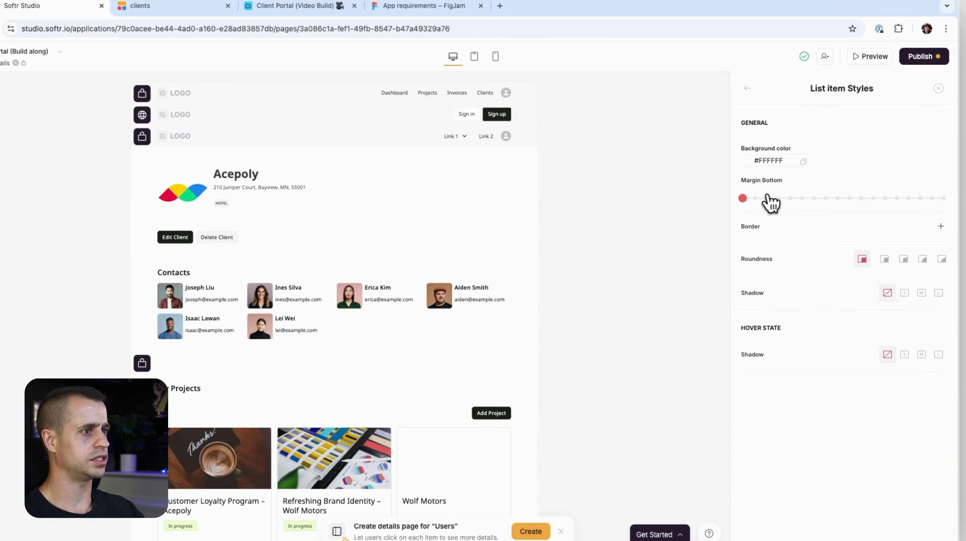
pyautogui.click(755, 197)
pyautogui.moveTo(758, 200); pyautogui.dragTo(778, 200)
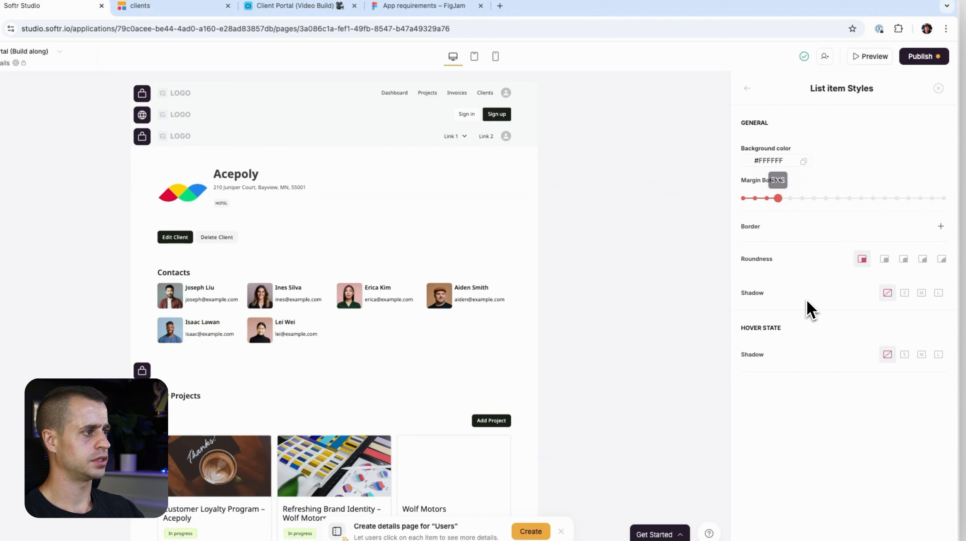
pyautogui.click(748, 88)
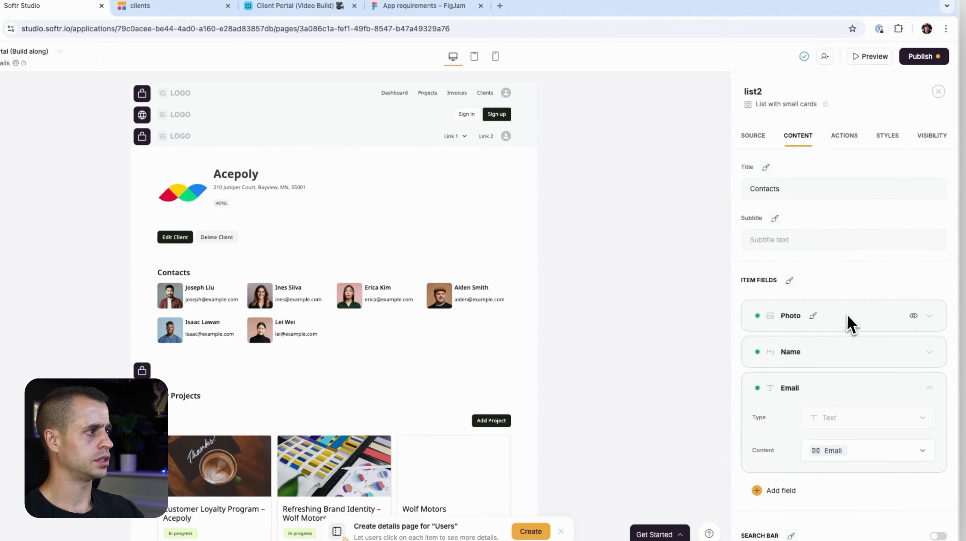
# Increase the bottom padding of the Contacts heading by about three steps
pyautogui.scroll(2, 848, 319)
pyautogui.click(766, 211)
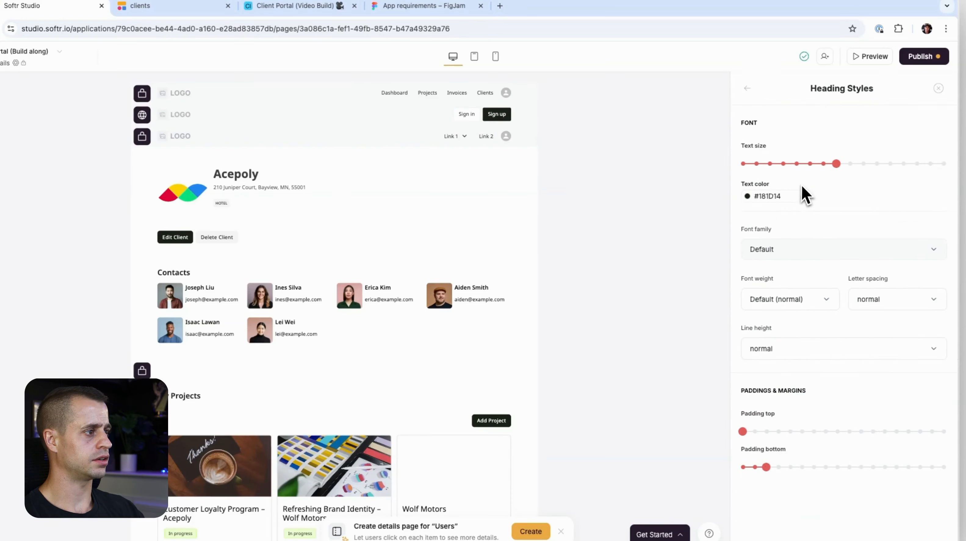
pyautogui.moveTo(766, 467); pyautogui.dragTo(804, 463)
pyautogui.click(737, 82)
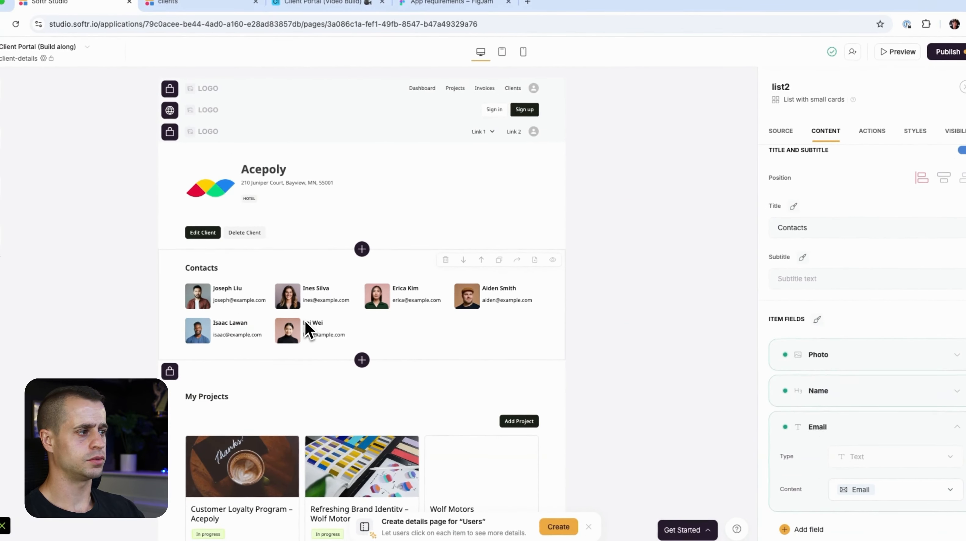
# Change the field of the Contacts list's conditional filter from Projects to Company
pyautogui.click(781, 132)
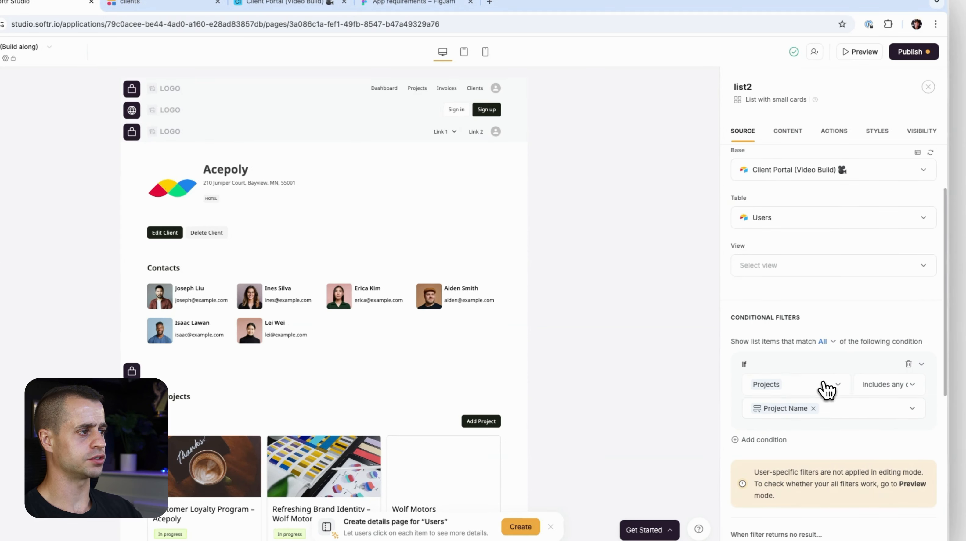
pyautogui.click(822, 387)
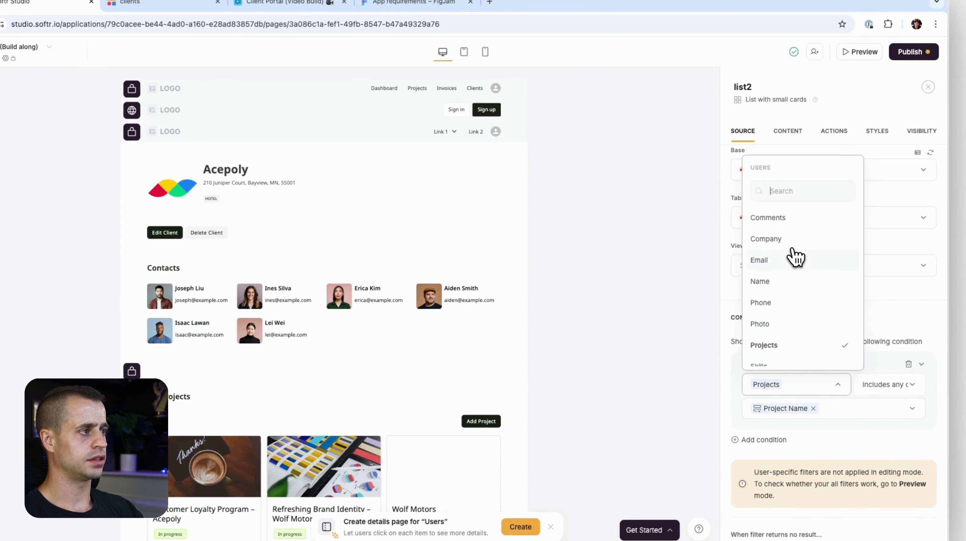
pyautogui.click(792, 239)
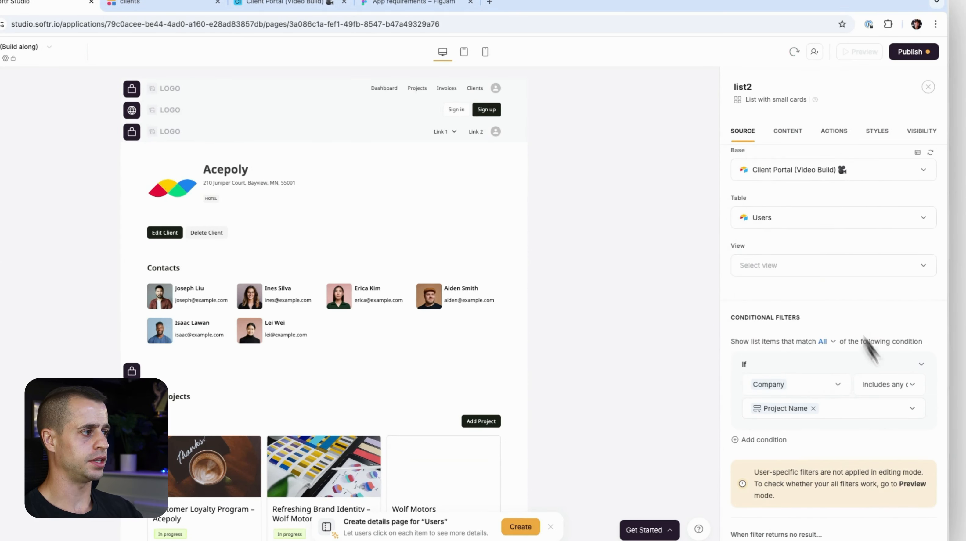
# Replace the Project Name value in the Contacts list's Company filter with the current record's Company Name
pyautogui.click(793, 410)
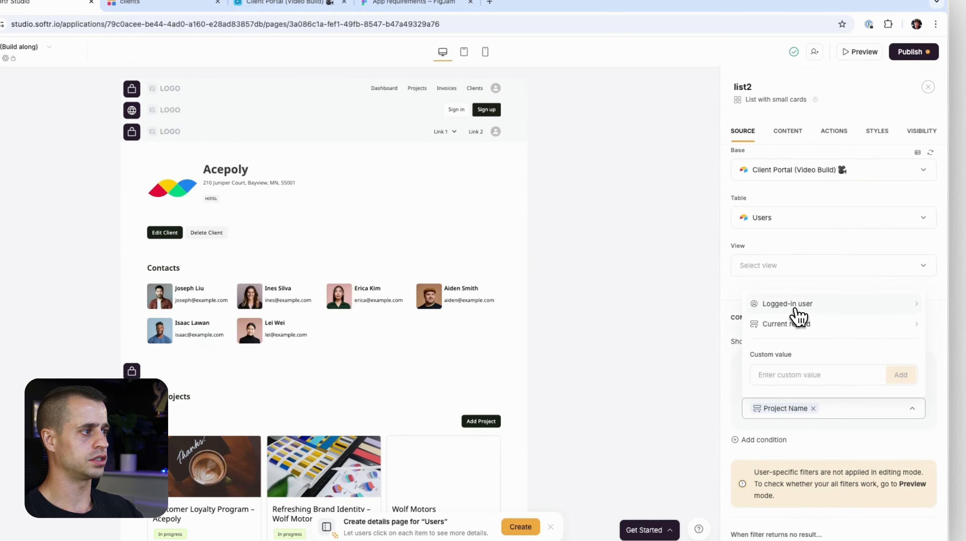
pyautogui.click(796, 307)
pyautogui.click(799, 416)
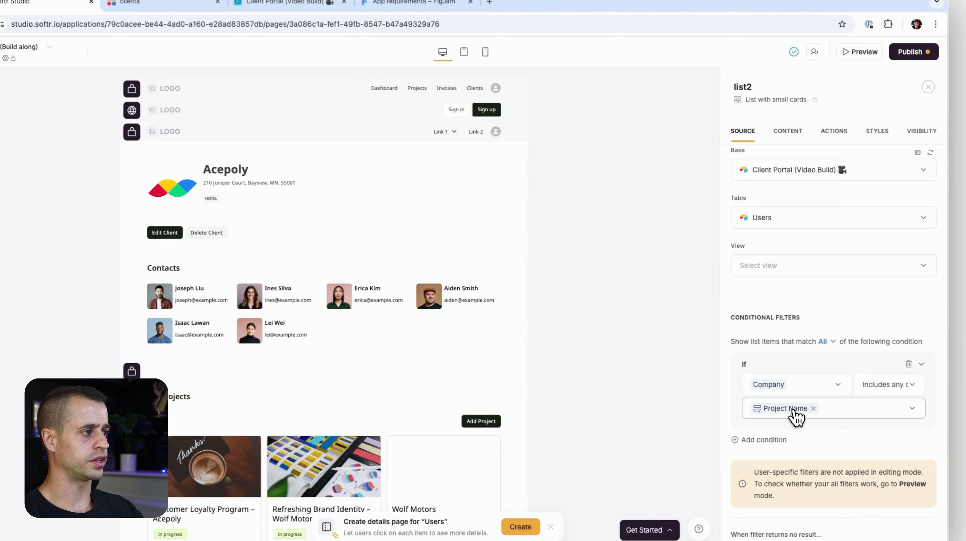
pyautogui.click(822, 409)
pyautogui.click(792, 325)
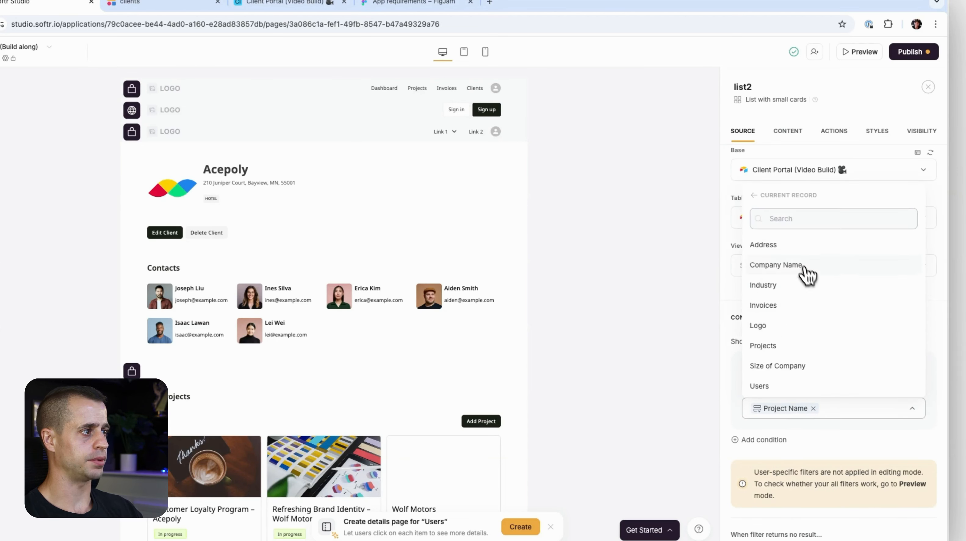
pyautogui.scroll(-3, 803, 323)
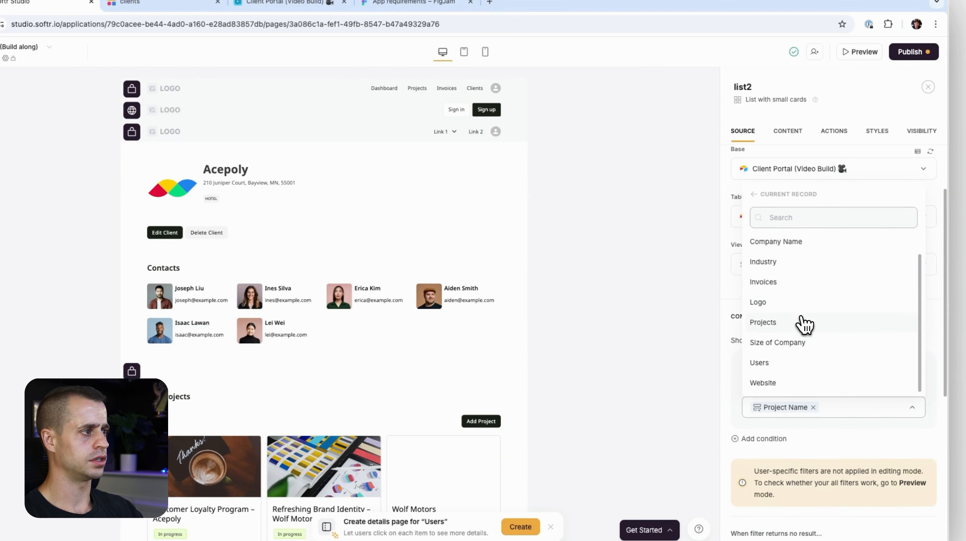
pyautogui.scroll(3, 803, 323)
pyautogui.click(800, 256)
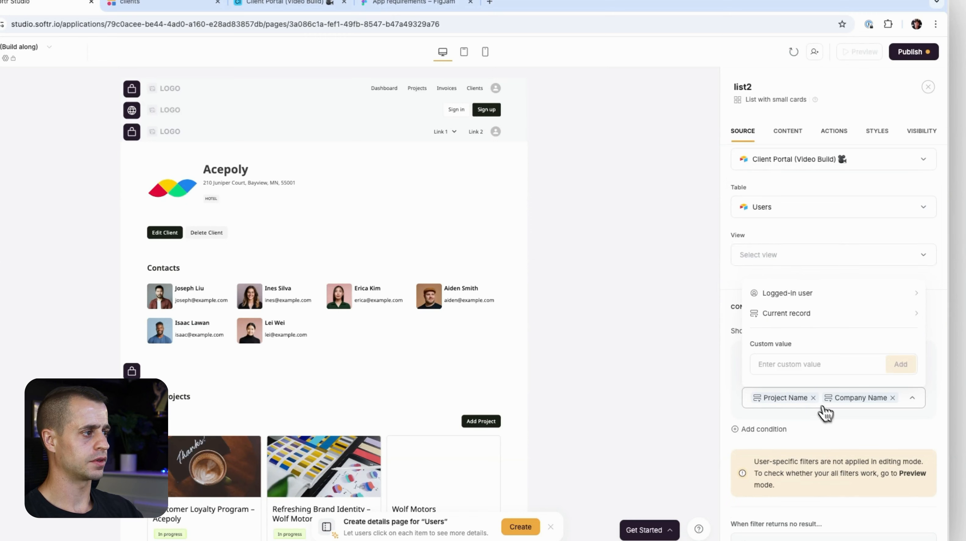
pyautogui.click(814, 398)
pyautogui.click(824, 422)
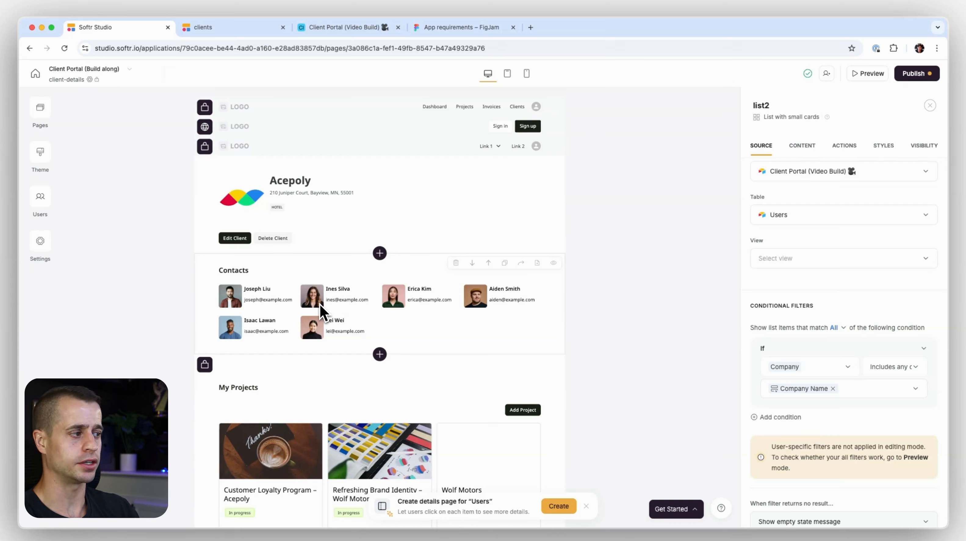
# Make the Contacts list hide the entire block when its filter returns no result
pyautogui.scroll(-3, 925, 422)
pyautogui.scroll(-2, 802, 428)
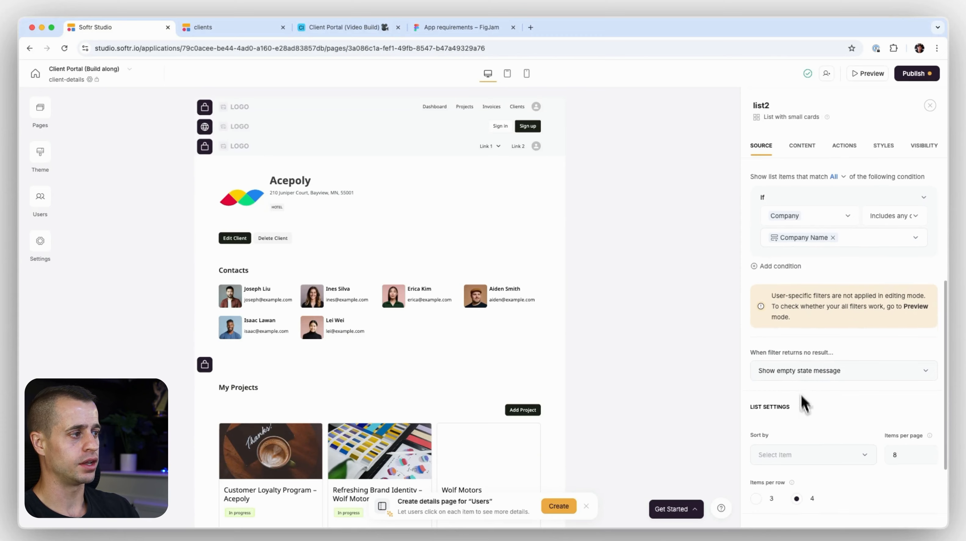
pyautogui.click(790, 370)
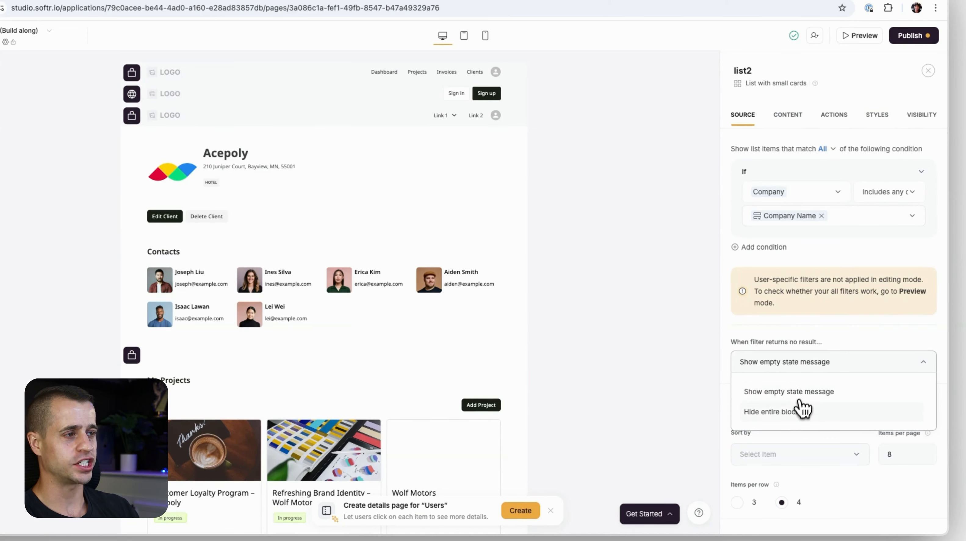
pyautogui.click(801, 412)
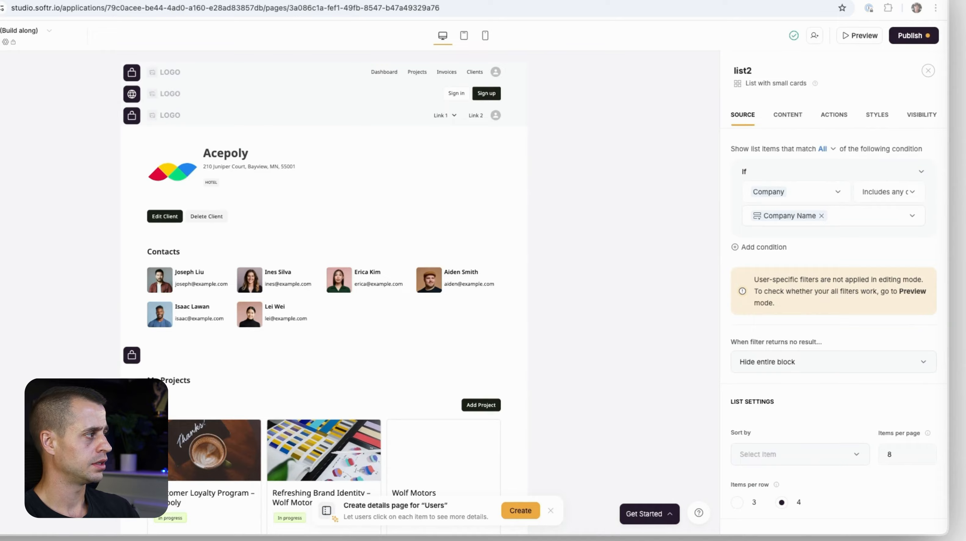
# Delete the Project Members condition from the My Projects list's conditional filters and start a blank condition
pyautogui.scroll(-5, 391, 370)
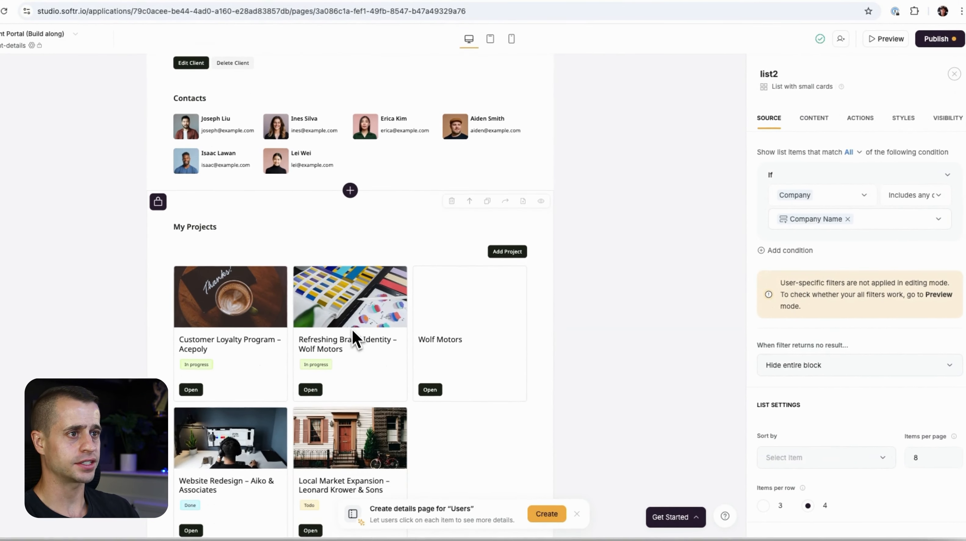
pyautogui.scroll(-1, 353, 338)
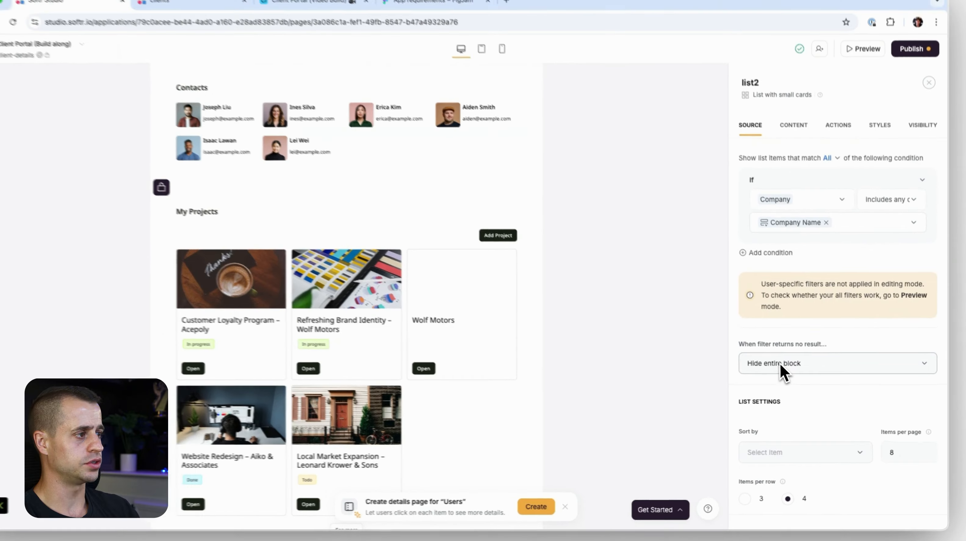
pyautogui.scroll(3, 785, 369)
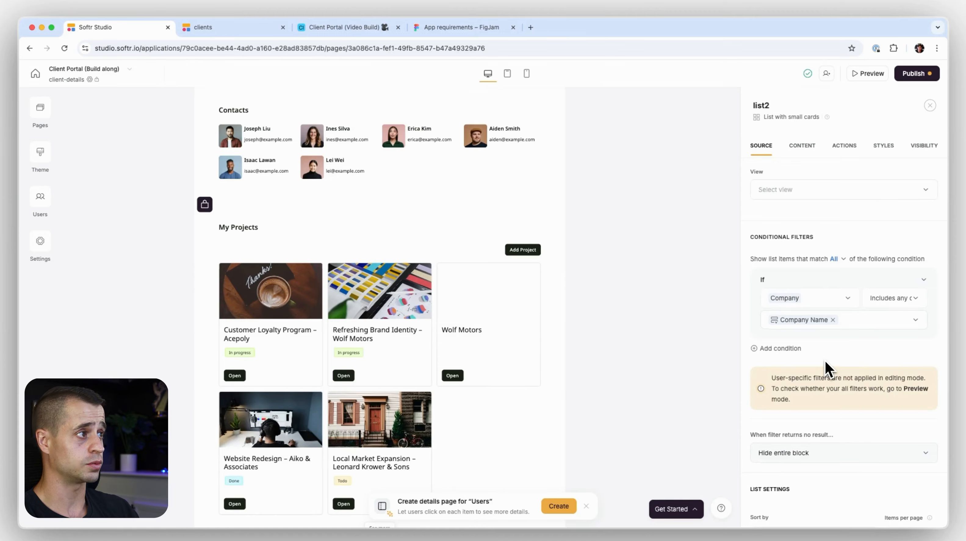
pyautogui.scroll(4, 826, 362)
pyautogui.click(378, 356)
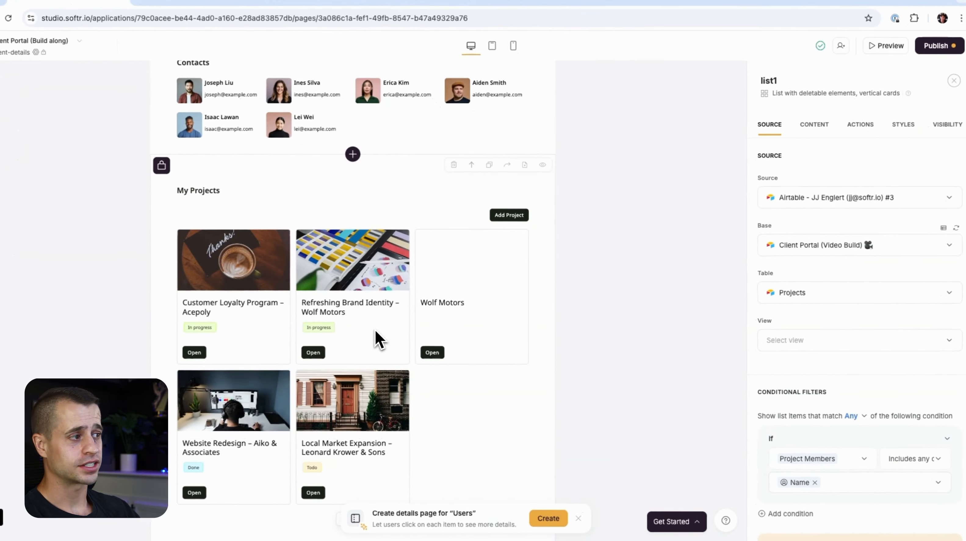
pyautogui.scroll(-2, 395, 334)
pyautogui.scroll(-3, 819, 323)
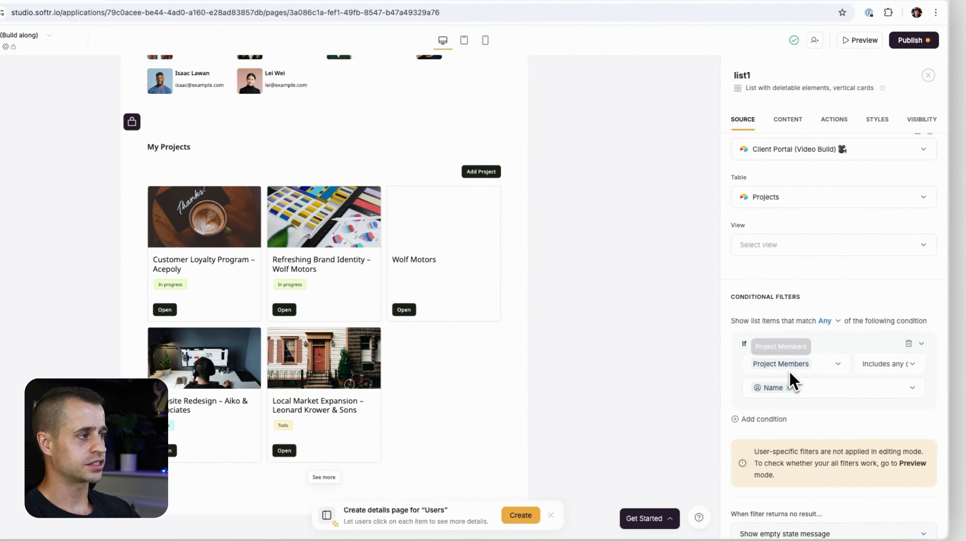
pyautogui.click(909, 344)
pyautogui.click(764, 338)
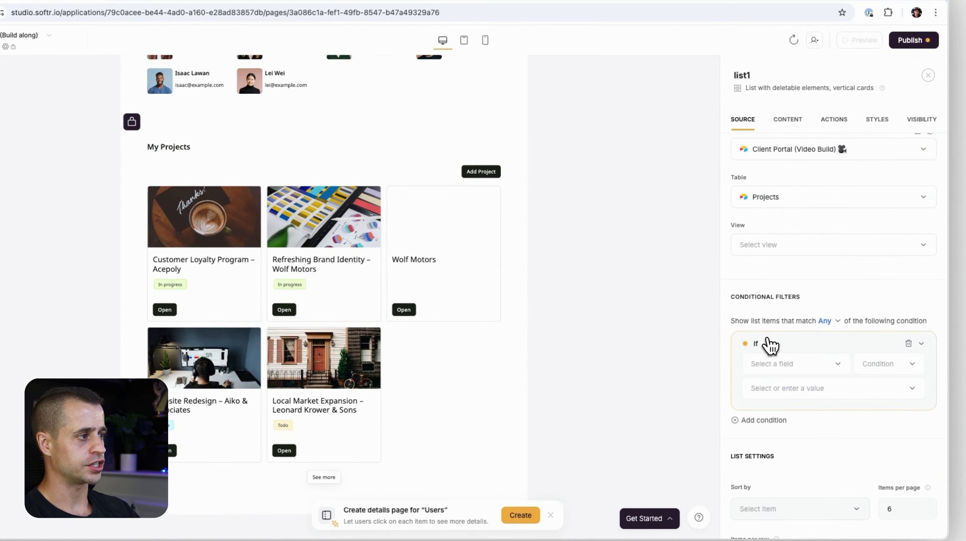
# Filter the My Projects list to items whose Company includes exactly the current record's Company Name
pyautogui.click(780, 365)
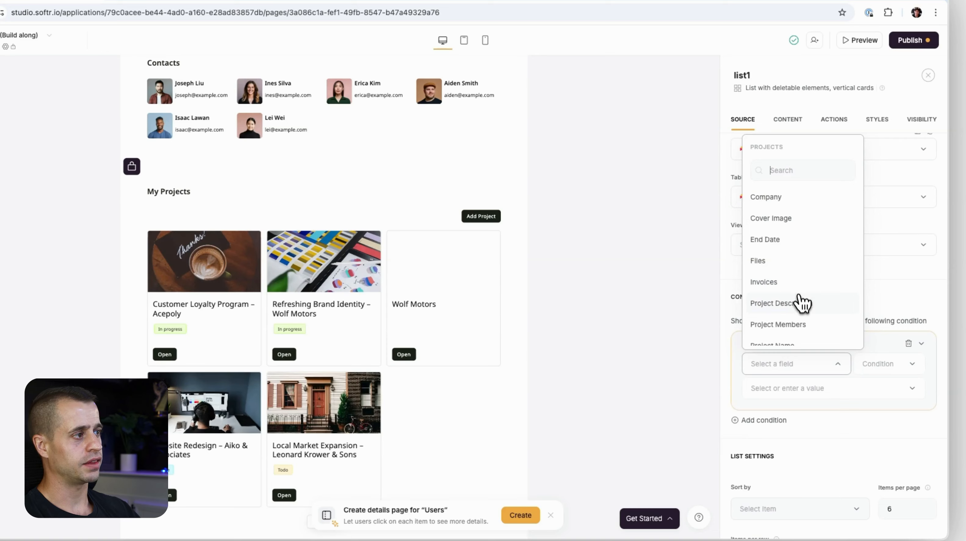
pyautogui.scroll(-5, 801, 315)
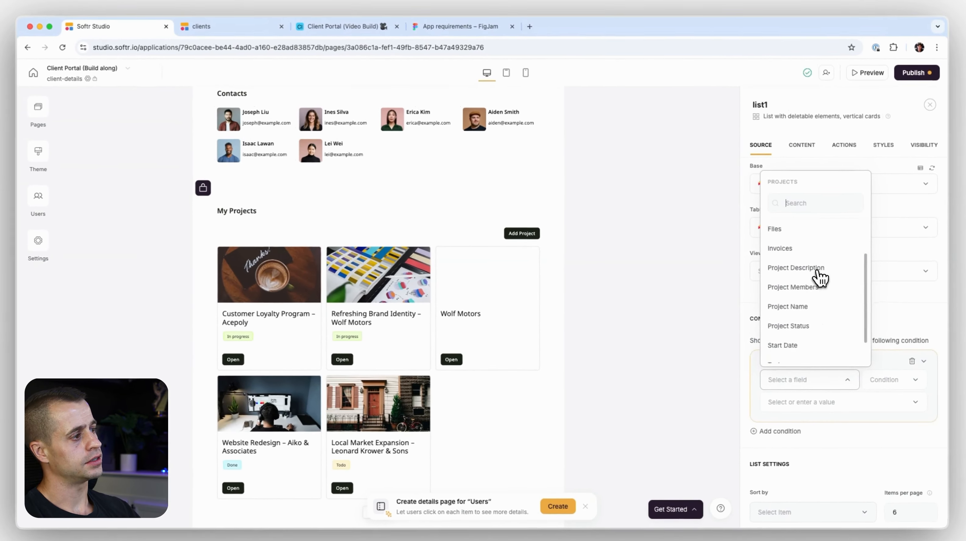
pyautogui.scroll(5, 804, 243)
pyautogui.click(788, 225)
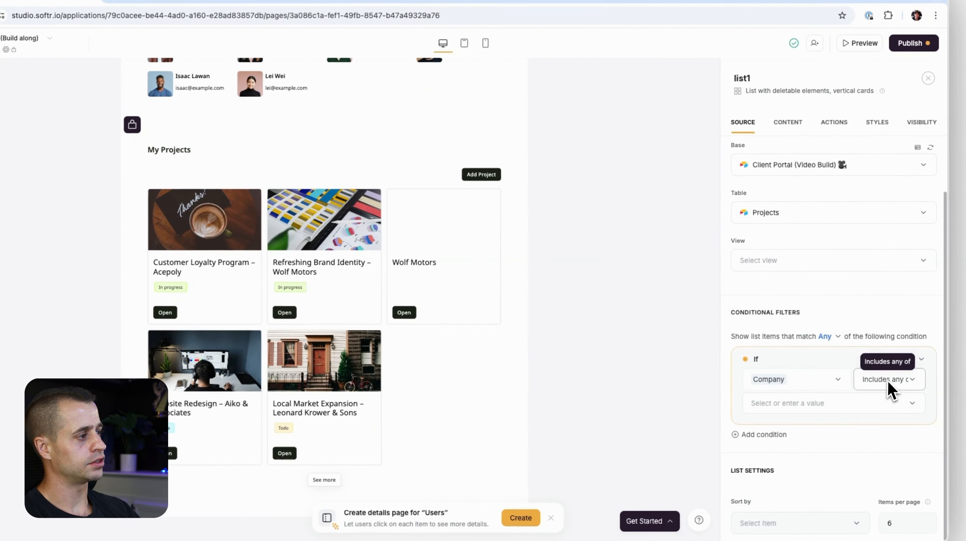
pyautogui.click(814, 404)
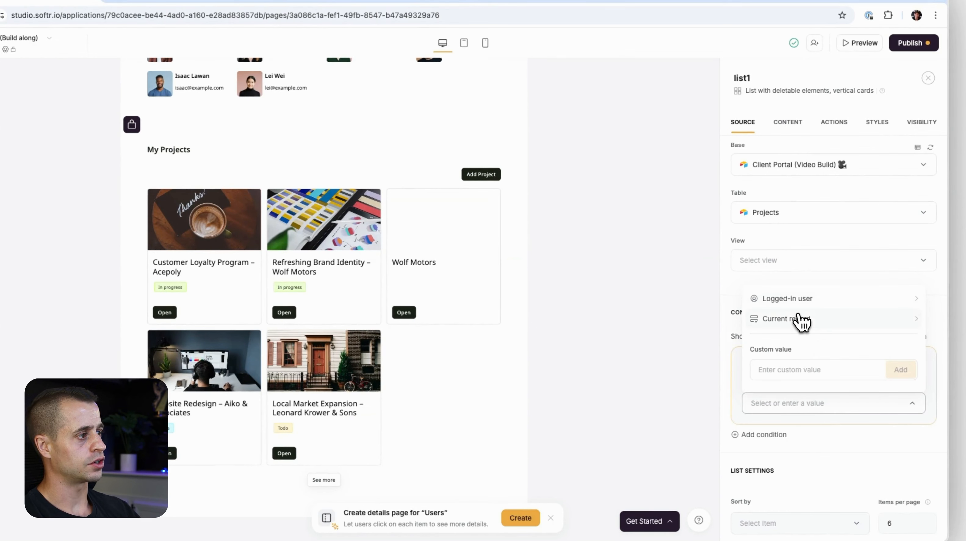
pyautogui.click(801, 320)
pyautogui.click(811, 261)
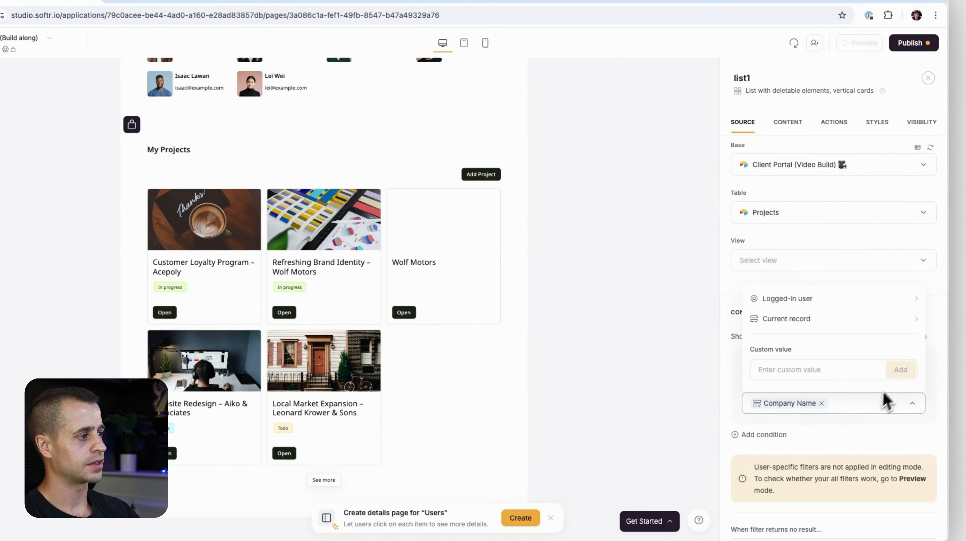
pyautogui.click(864, 424)
pyautogui.click(901, 383)
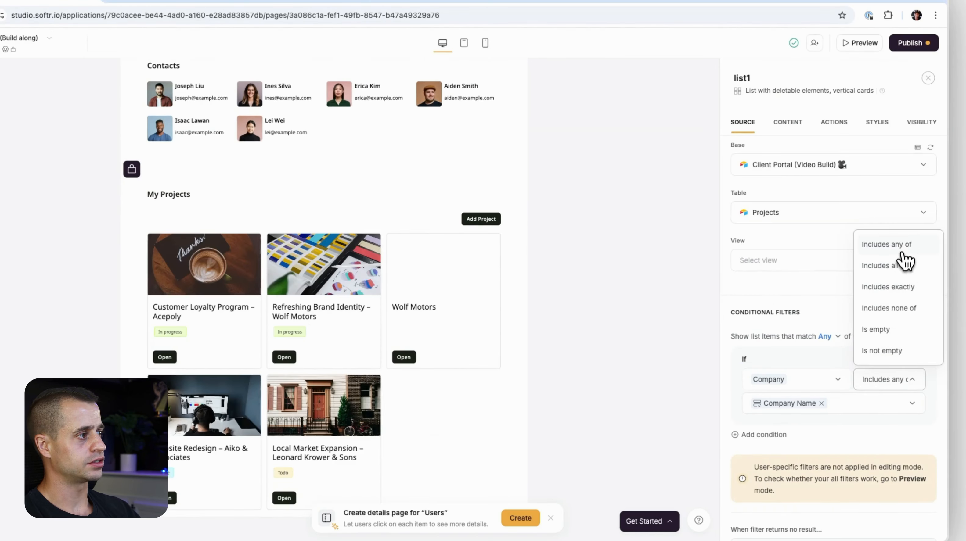
pyautogui.click(900, 288)
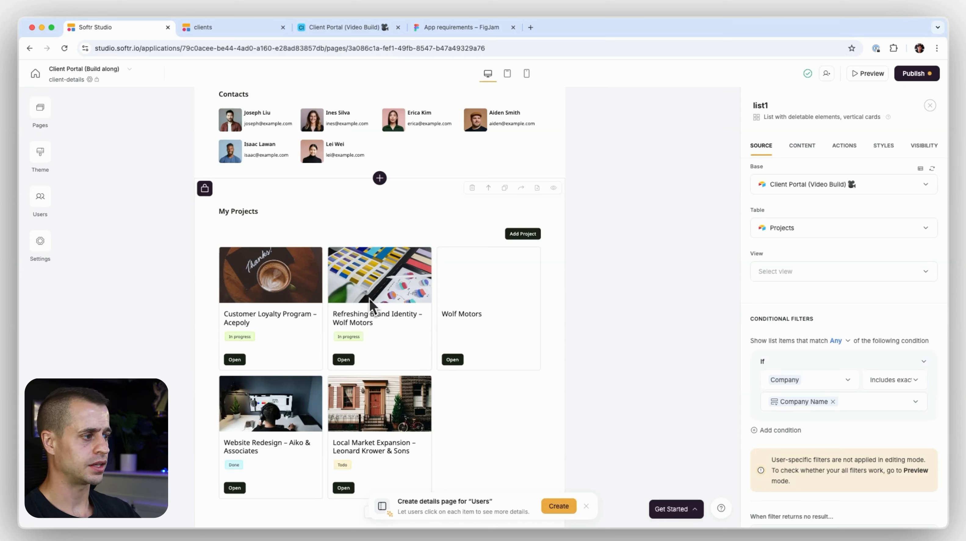
# Make the My Projects list hide the entire block when its filter returns no result
pyautogui.scroll(-5, 829, 404)
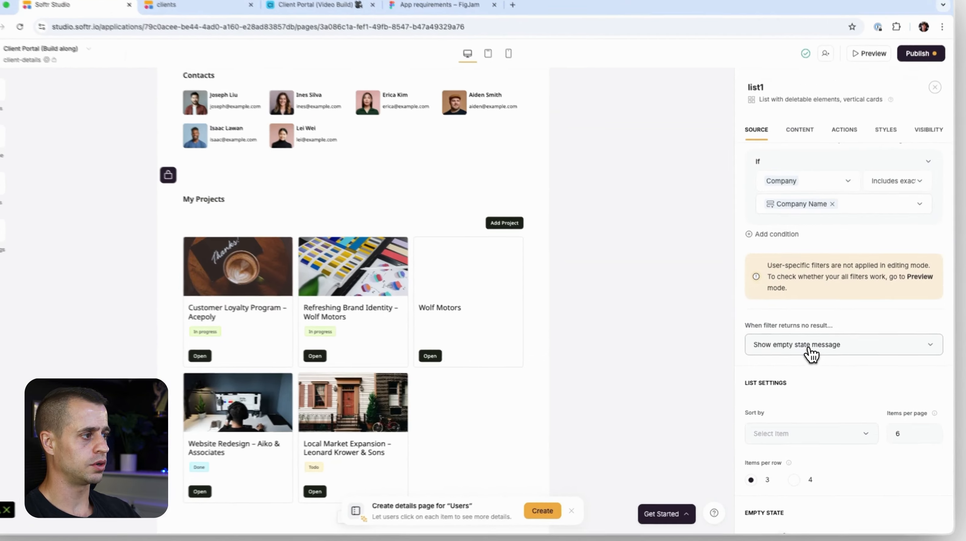
pyautogui.click(800, 356)
pyautogui.click(813, 392)
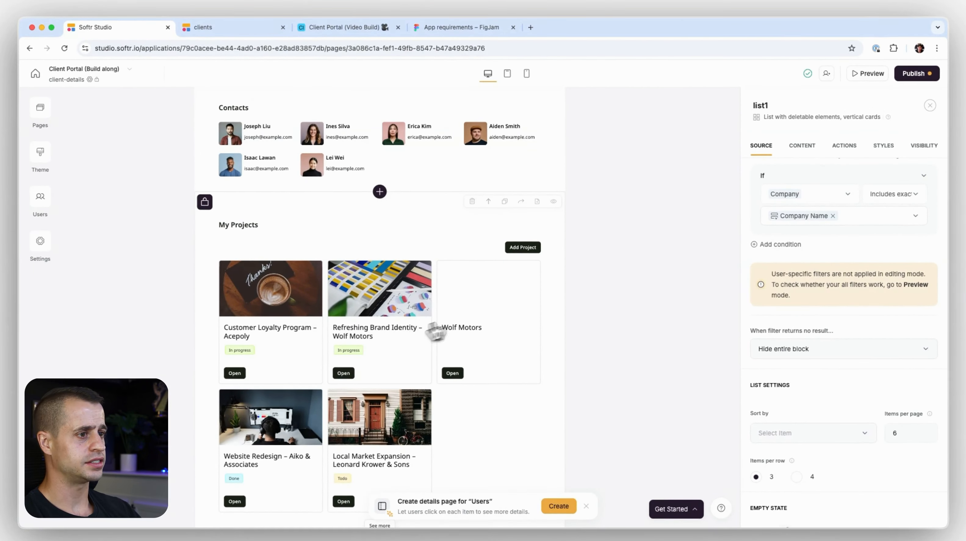
# Delete the Open item button from the My Projects list
pyautogui.click(845, 145)
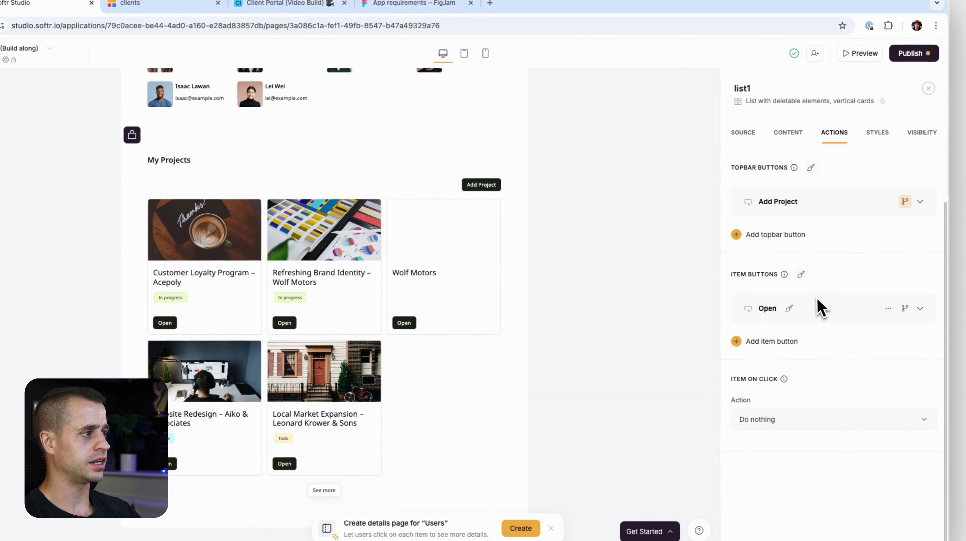
pyautogui.click(888, 309)
pyautogui.click(859, 351)
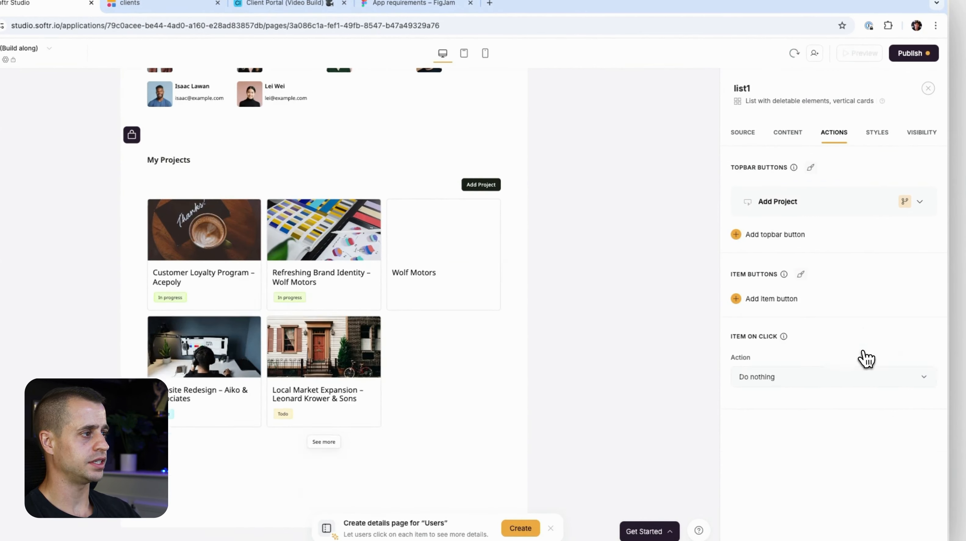
# Set the My Projects list's item click action to open the project-details page
pyautogui.click(791, 379)
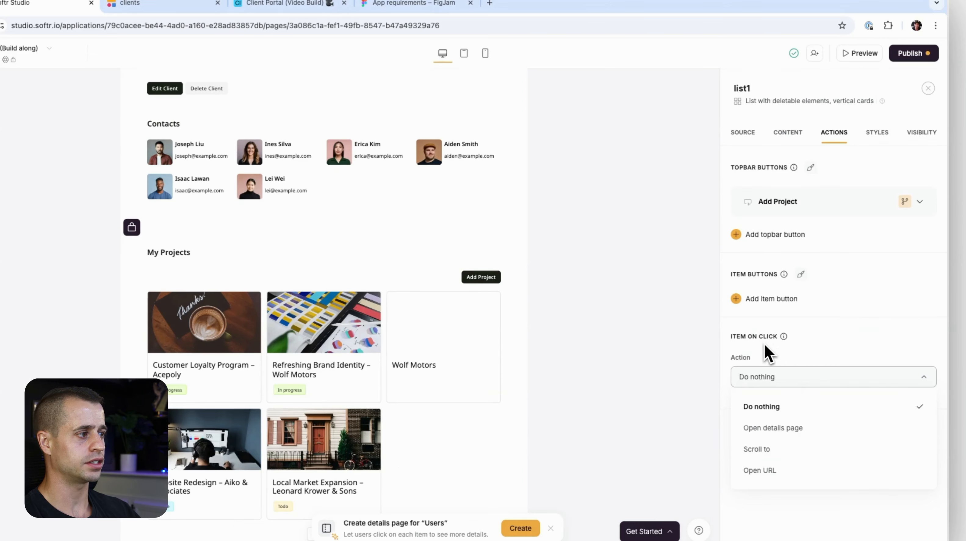
pyautogui.click(792, 428)
pyautogui.click(791, 407)
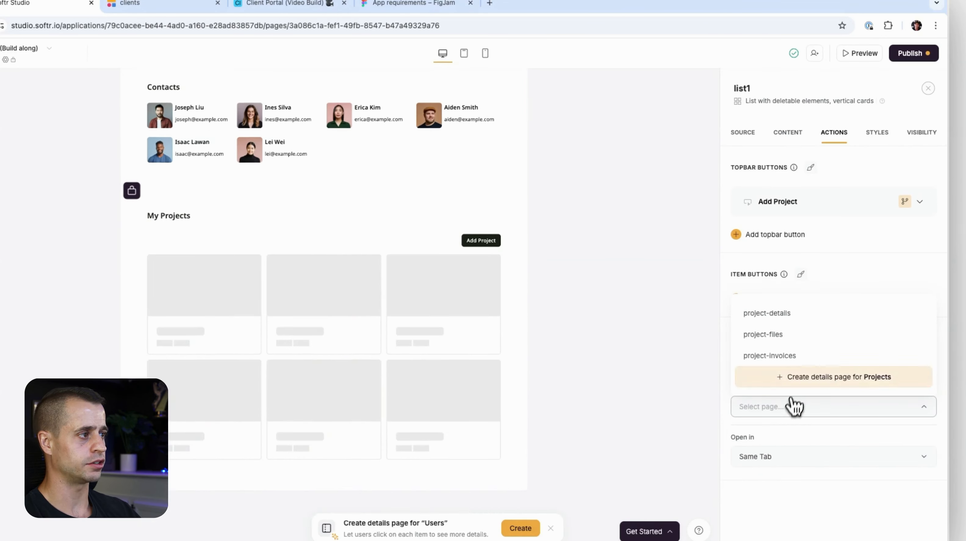
pyautogui.click(792, 315)
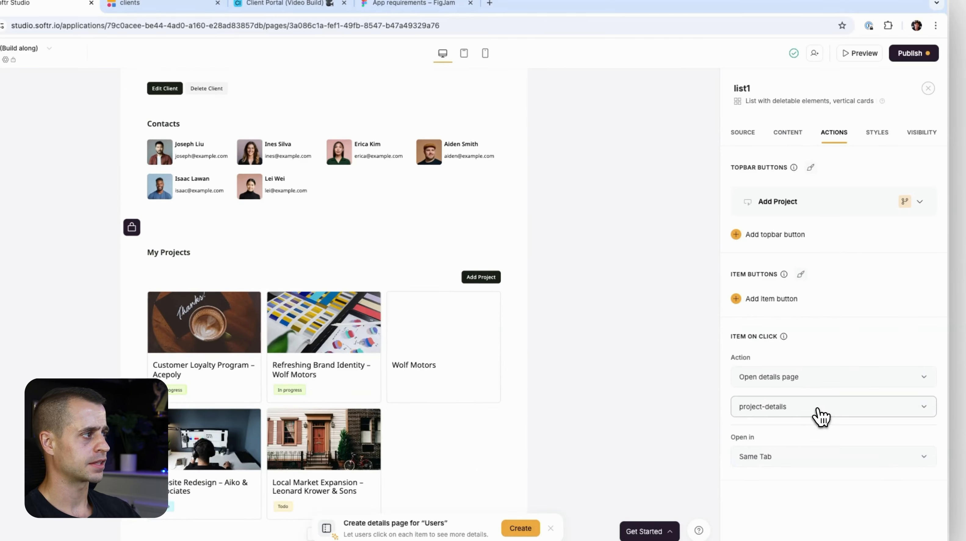
# Change the My Projects list's visibility from the Client user group to all logged-in users
pyautogui.scroll(2, 344, 394)
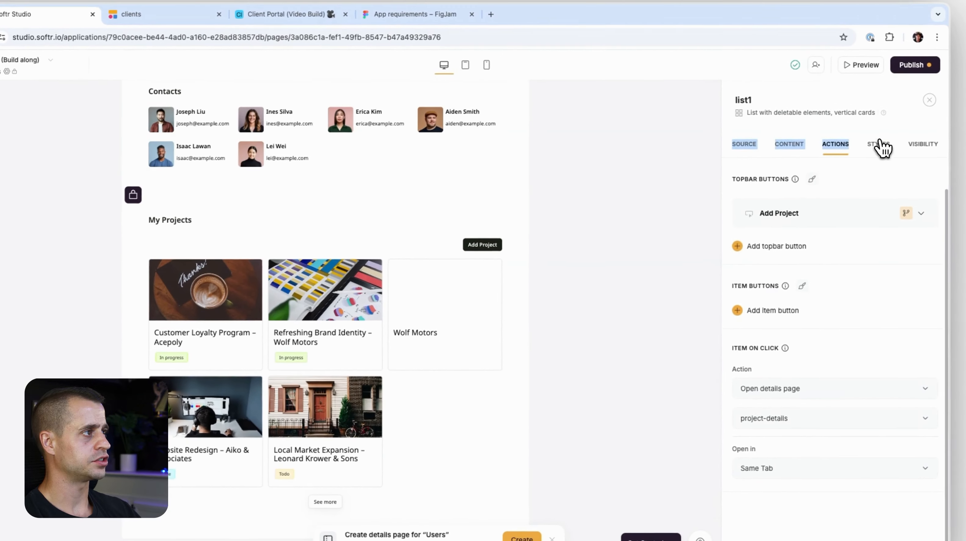
pyautogui.click(892, 143)
pyautogui.click(924, 145)
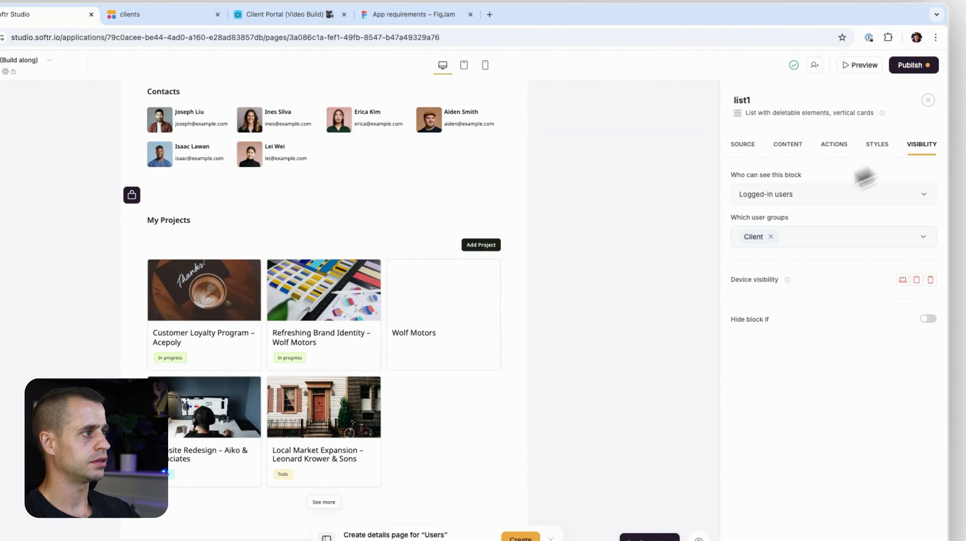
pyautogui.click(768, 242)
pyautogui.click(775, 264)
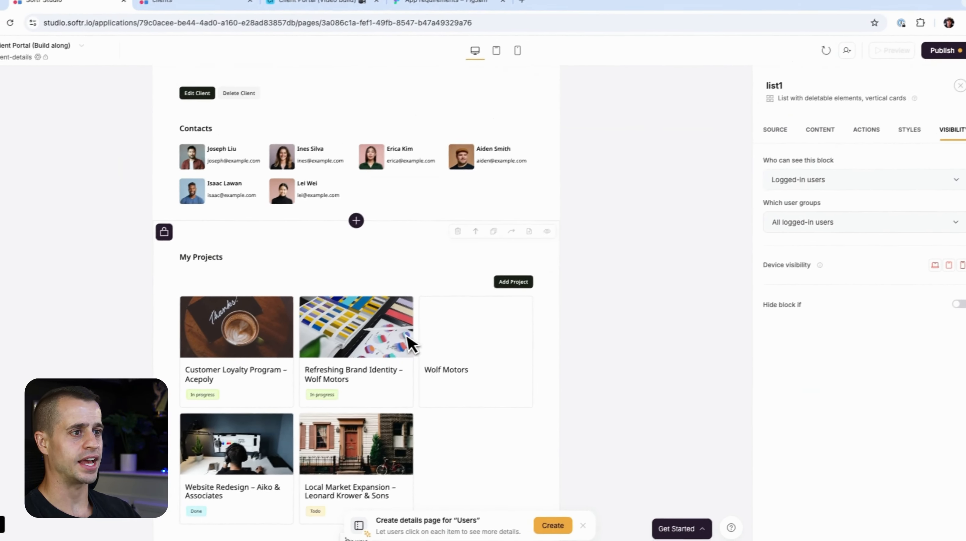
# Restrict the Contacts list's visibility to logged-in users, covering all logged-in user groups
pyautogui.scroll(2, 343, 347)
pyautogui.scroll(3, 309, 360)
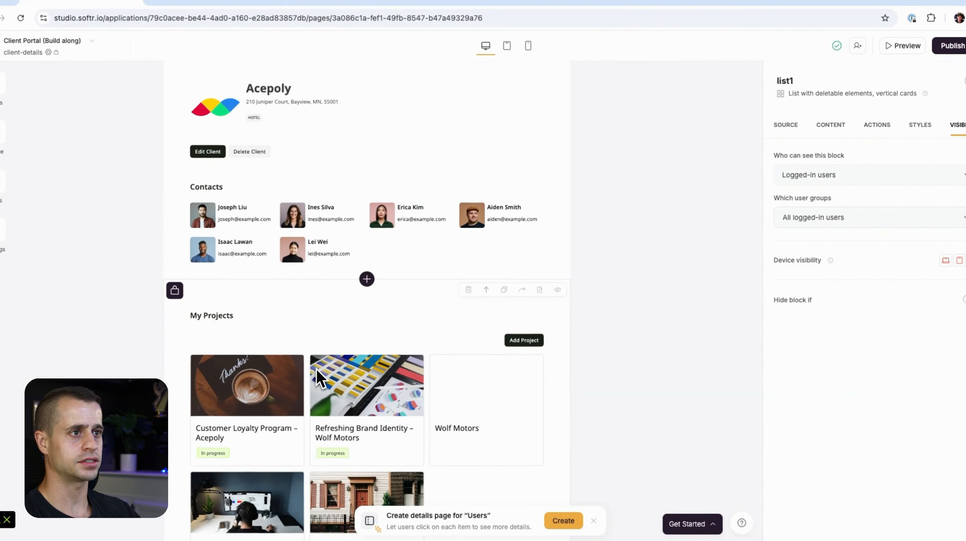
pyautogui.click(323, 297)
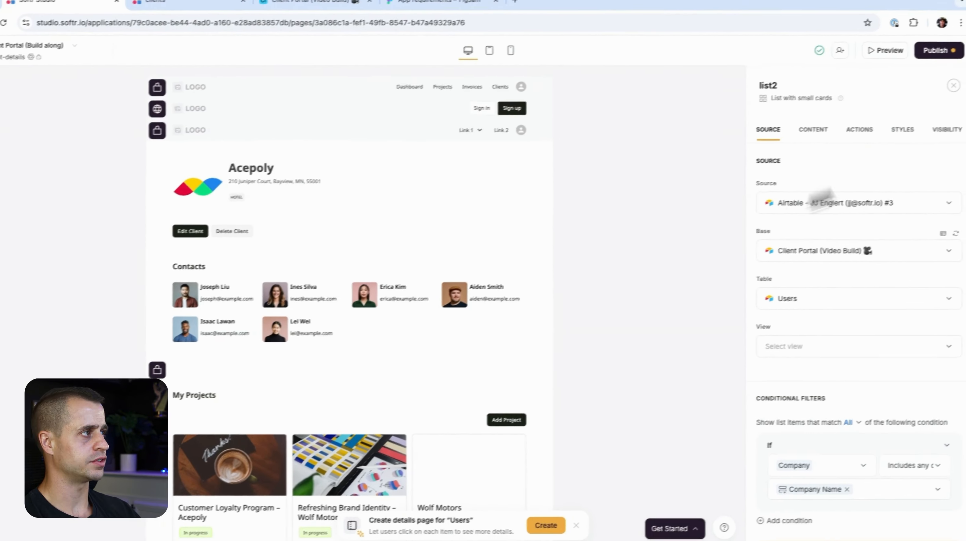
pyautogui.click(948, 129)
pyautogui.click(799, 182)
pyautogui.click(780, 238)
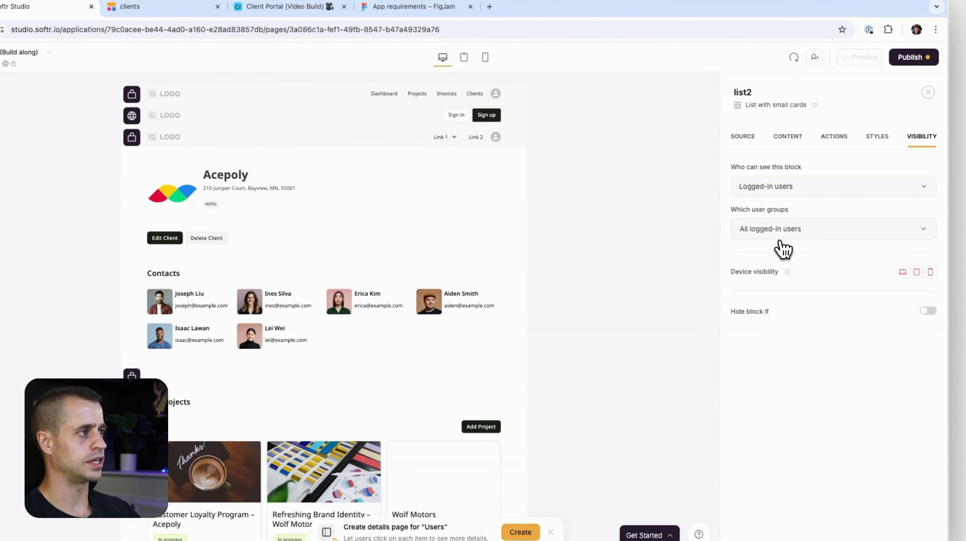
# Restrict the client details block's visibility to logged-in users, covering all logged-in user groups, and dismiss the linked-items suggestion
pyautogui.click(390, 233)
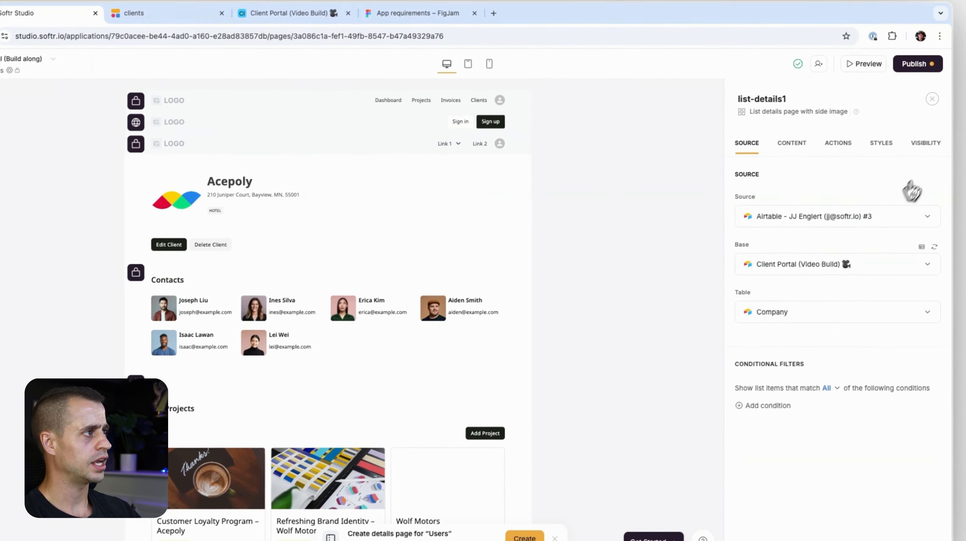
pyautogui.click(925, 144)
pyautogui.click(819, 198)
pyautogui.click(781, 249)
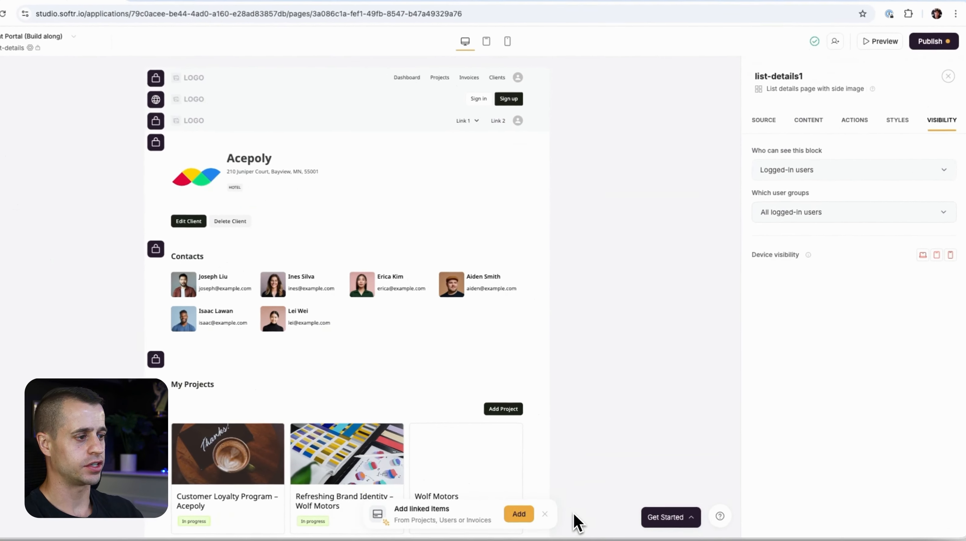
pyautogui.click(545, 515)
# Set the My Projects list's title text size to 3XL and delete the list's Add Project button
pyautogui.scroll(-4, 416, 352)
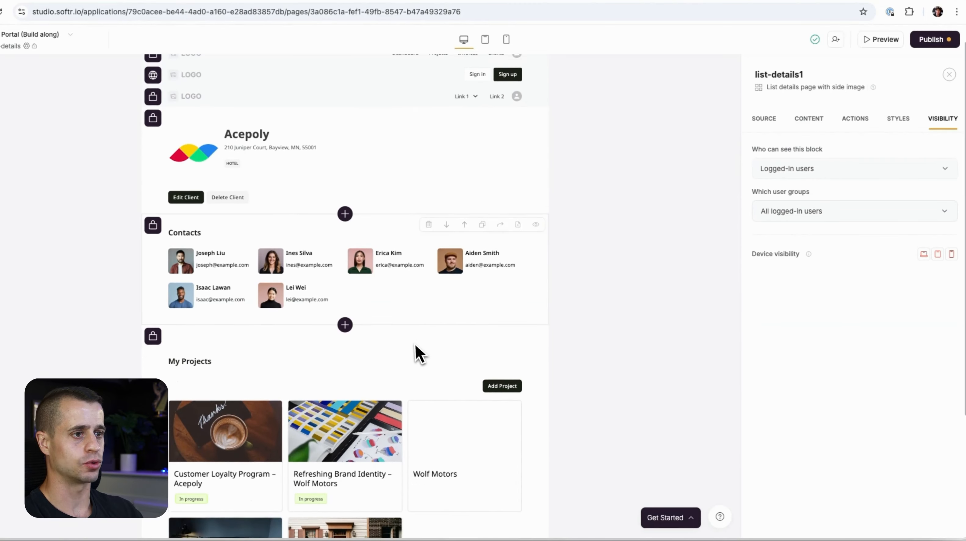
pyautogui.click(399, 297)
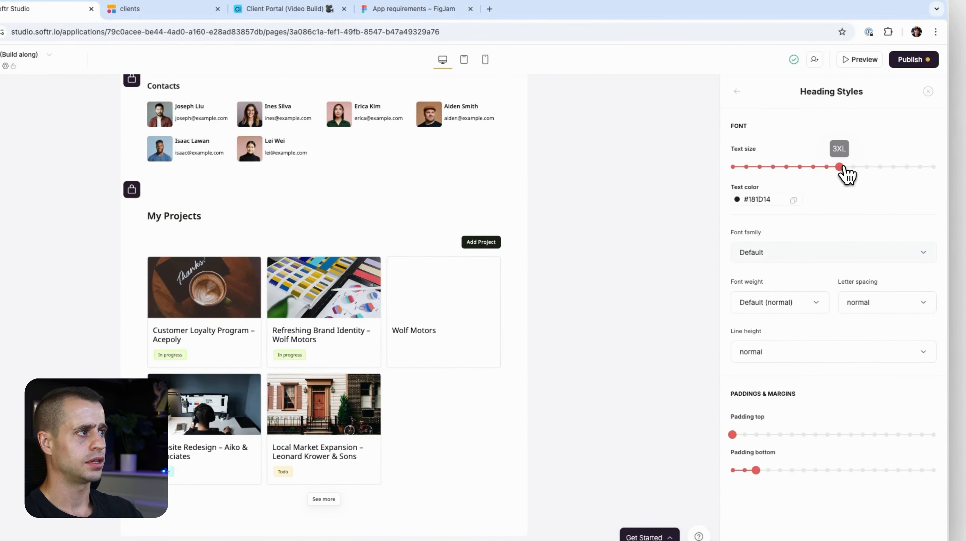
pyautogui.click(738, 92)
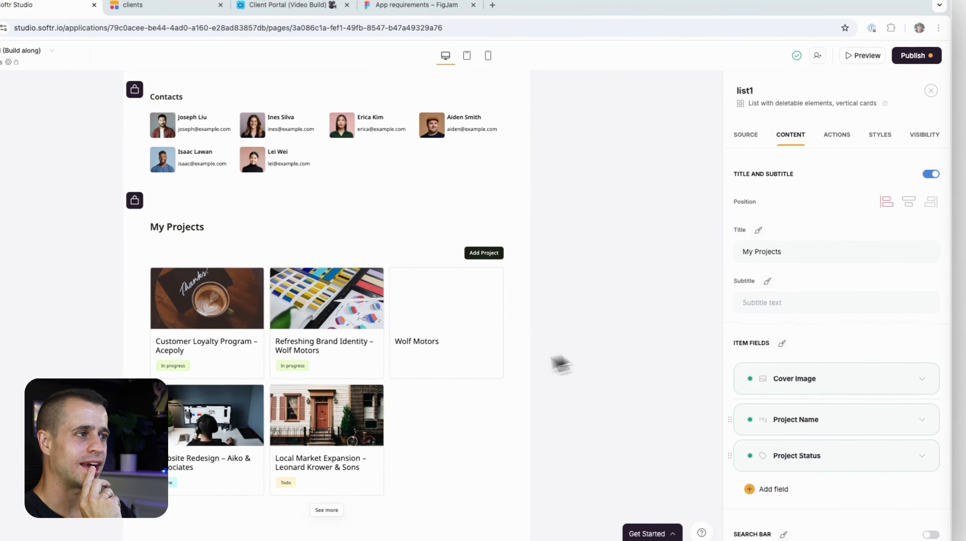
pyautogui.click(850, 145)
pyautogui.click(856, 250)
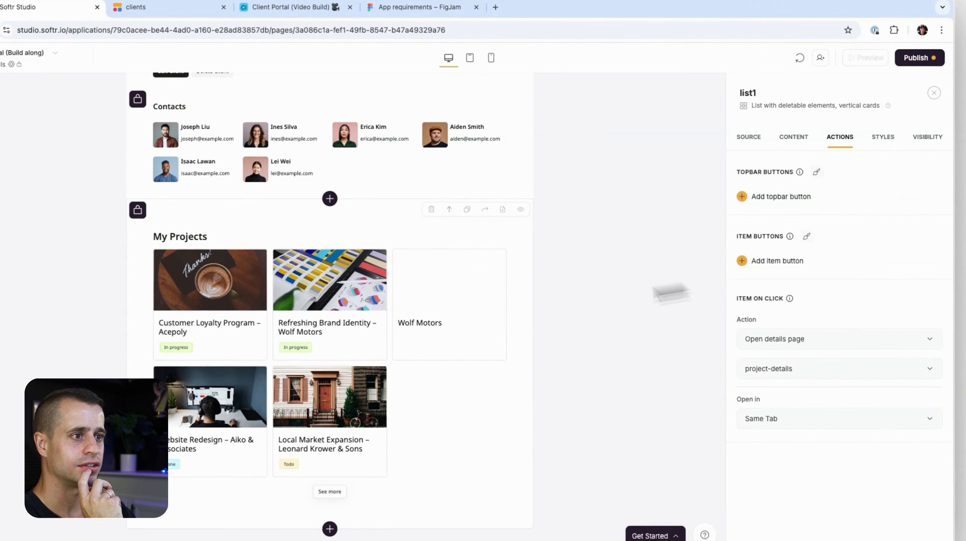
# Set the Contacts list's title text size to 3XL
pyautogui.scroll(5, 250, 337)
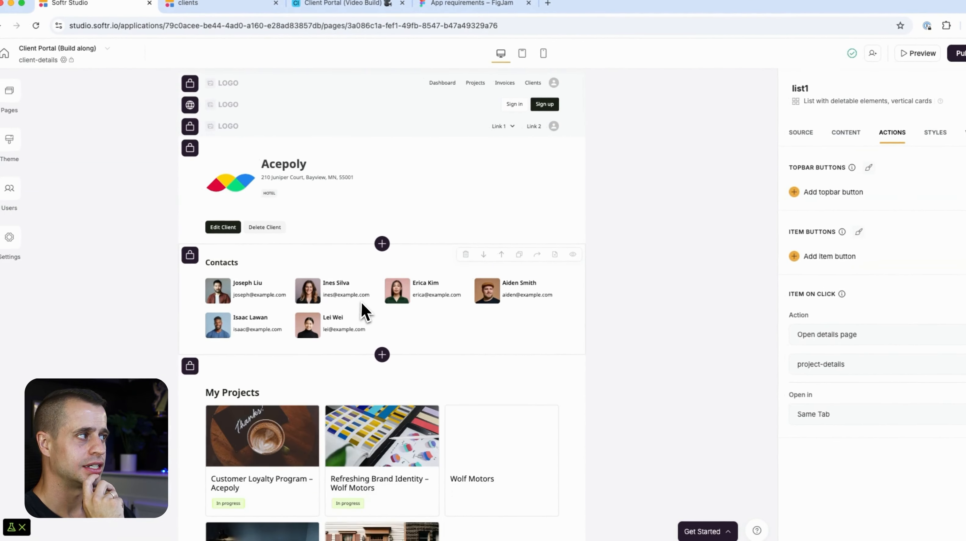
pyautogui.click(365, 311)
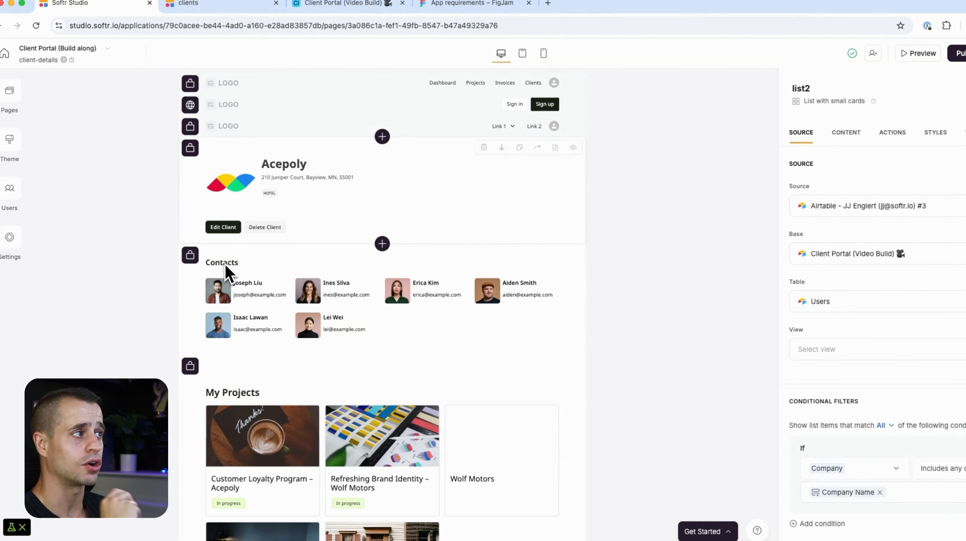
pyautogui.click(927, 135)
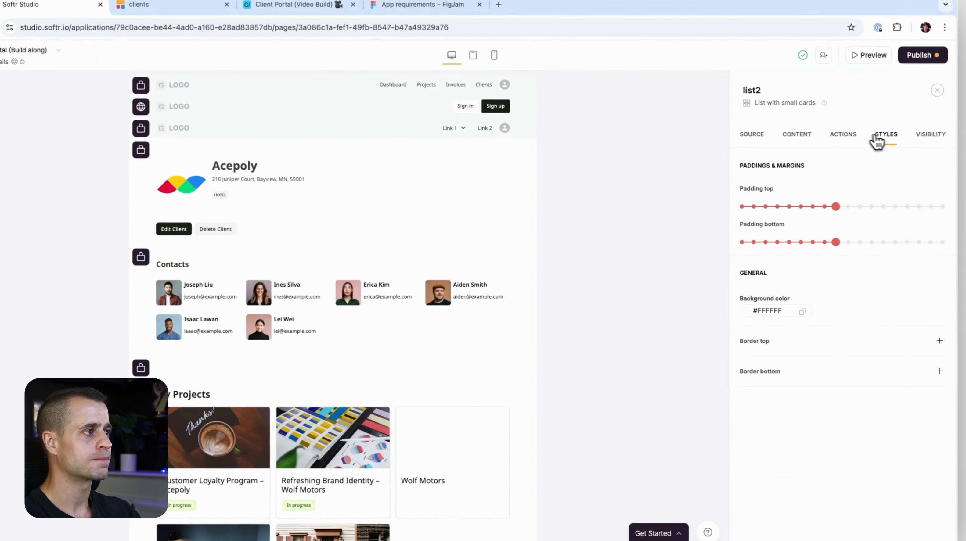
pyautogui.click(794, 138)
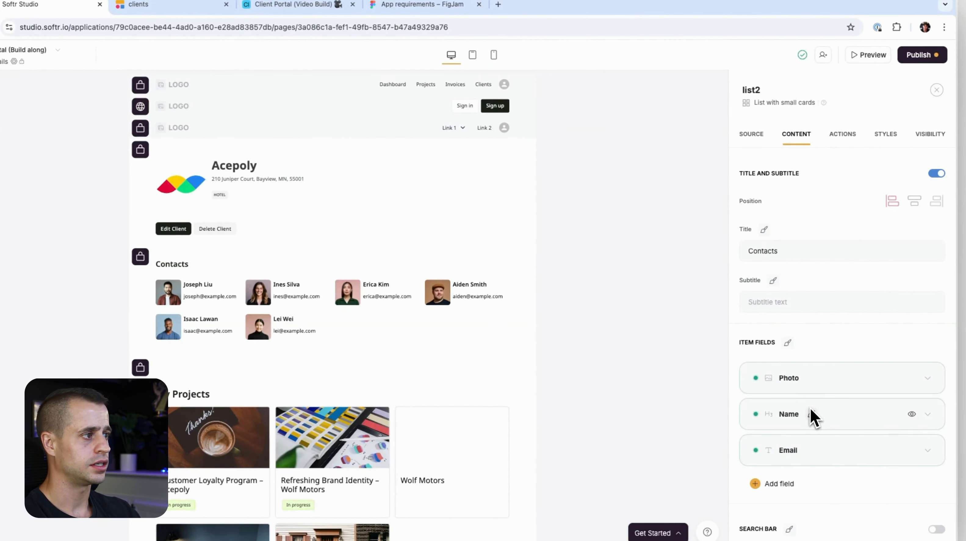
pyautogui.click(765, 230)
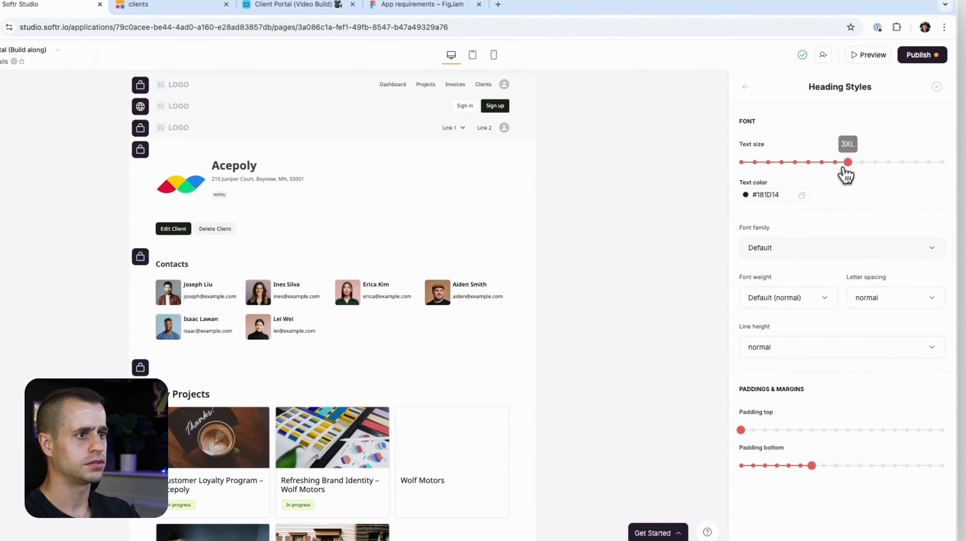
pyautogui.moveTo(841, 171); pyautogui.dragTo(848, 164)
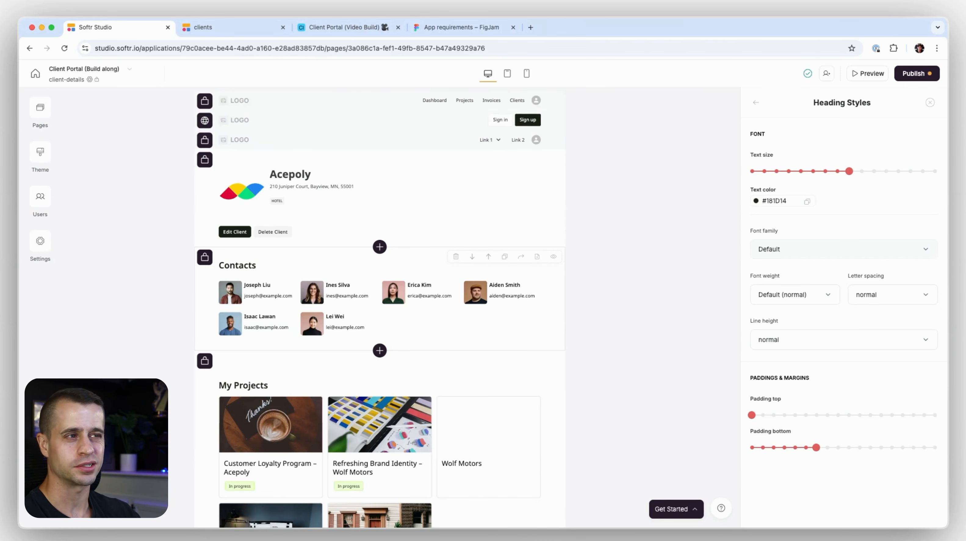
pyautogui.click(756, 102)
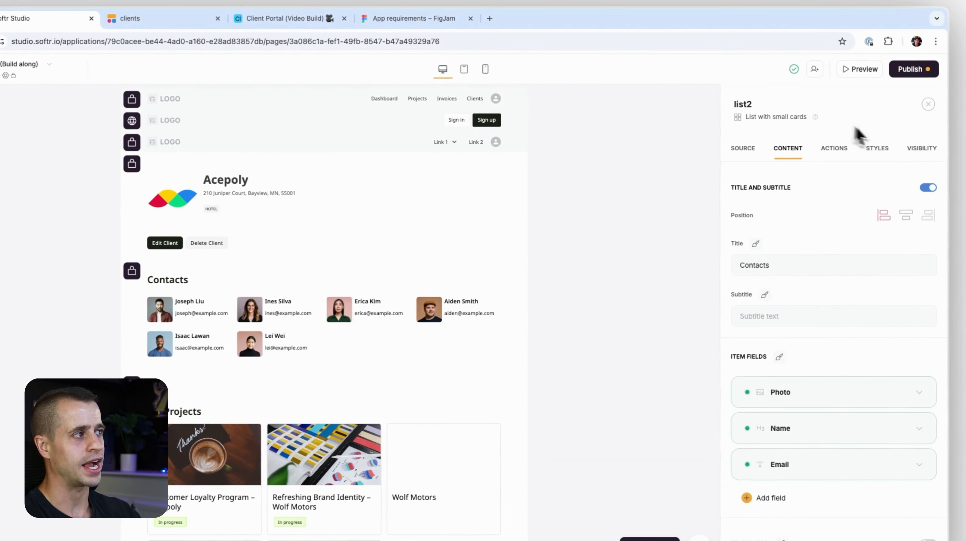
# Add a topbar button with the Add record action to the Contacts list and label it "Add Contact"
pyautogui.click(834, 150)
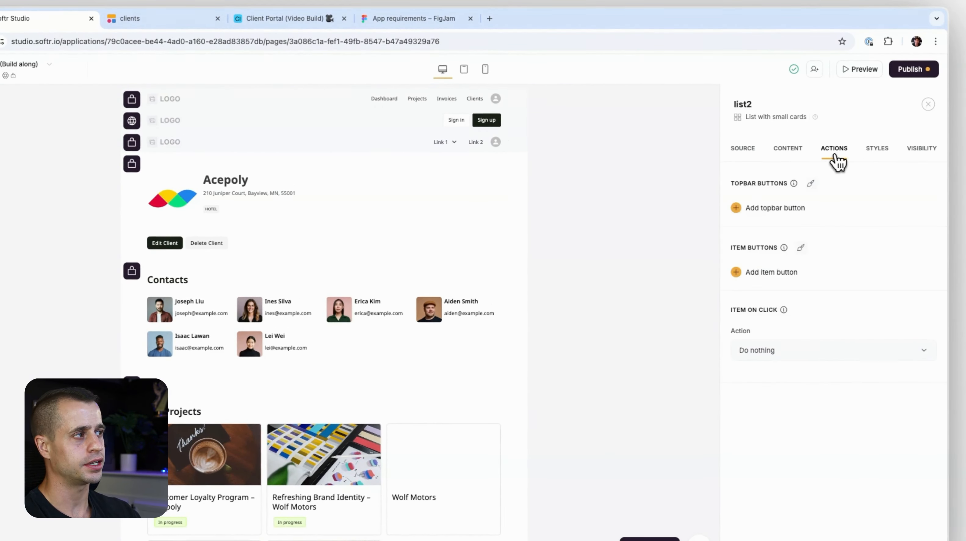
pyautogui.click(780, 209)
pyautogui.click(758, 292)
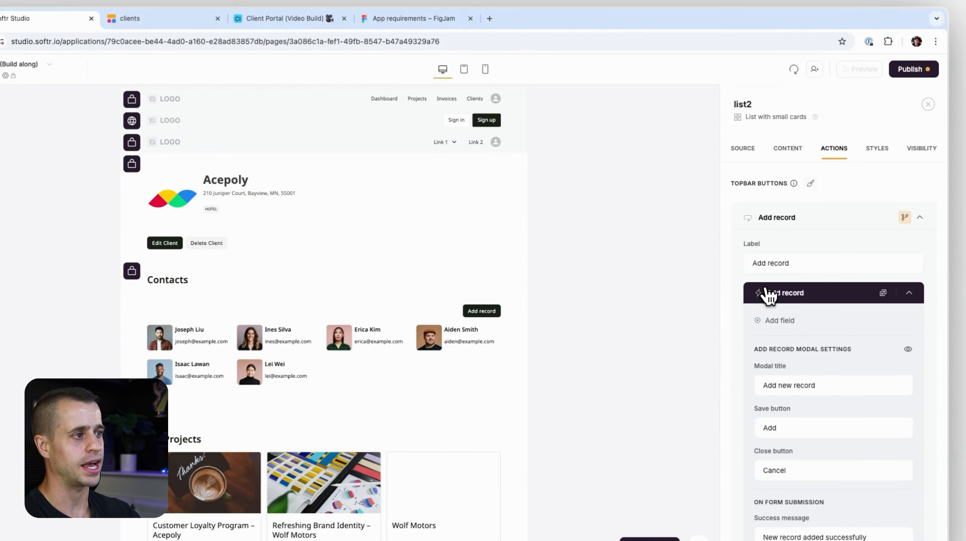
pyautogui.moveTo(768, 263); pyautogui.dragTo(784, 263)
pyautogui.write('Con')
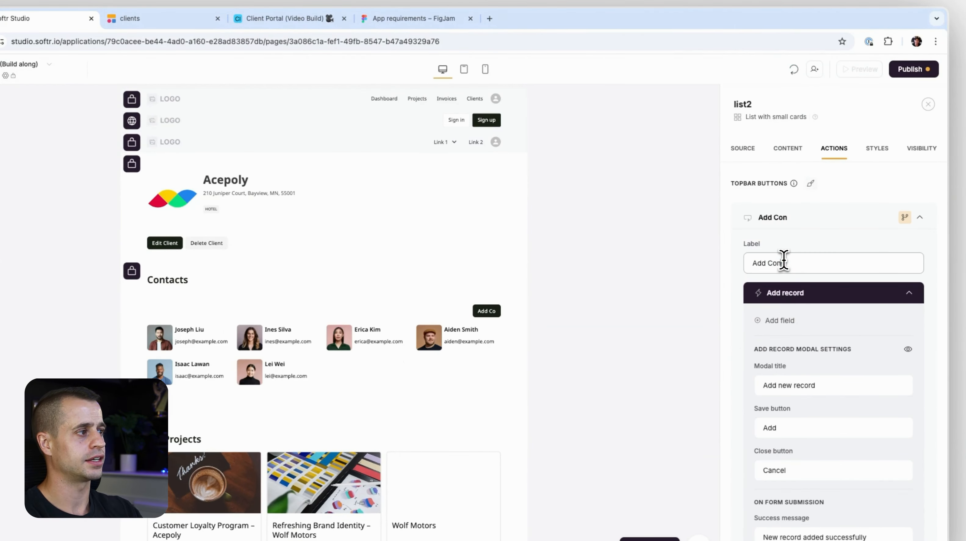
pyautogui.write('tact')
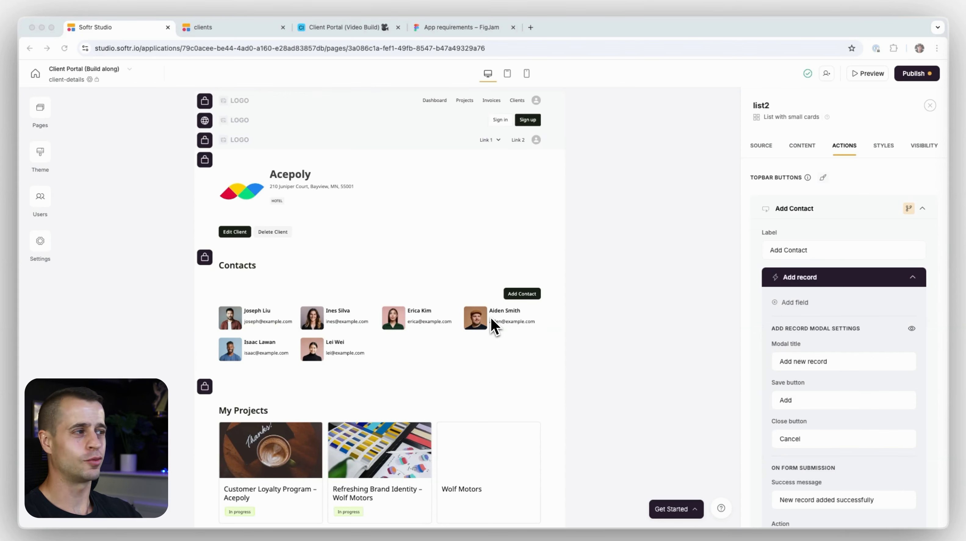
# Add a text field to the Add Contact form, mapped to Name and labelled "Name"
pyautogui.scroll(-2, 814, 322)
pyautogui.click(796, 265)
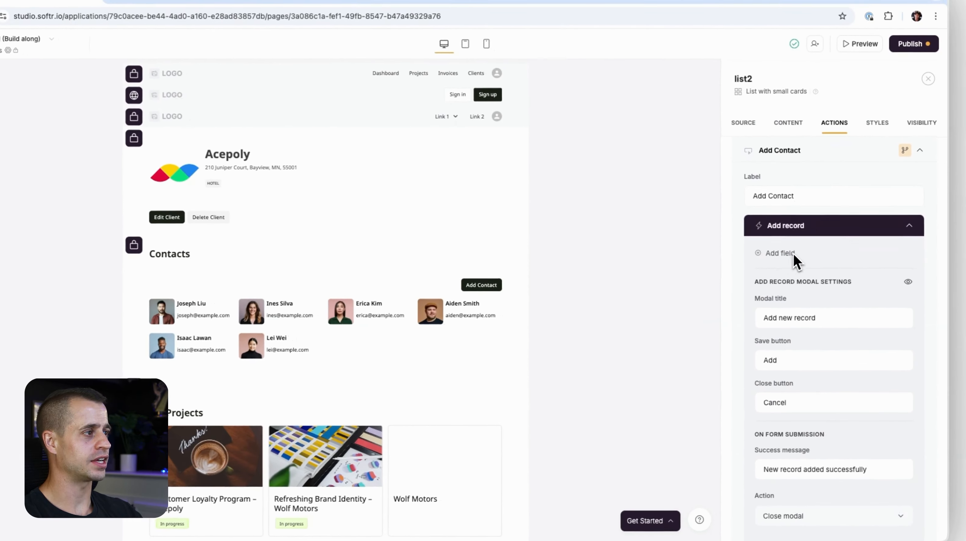
pyautogui.click(785, 326)
pyautogui.click(803, 346)
pyautogui.write('na')
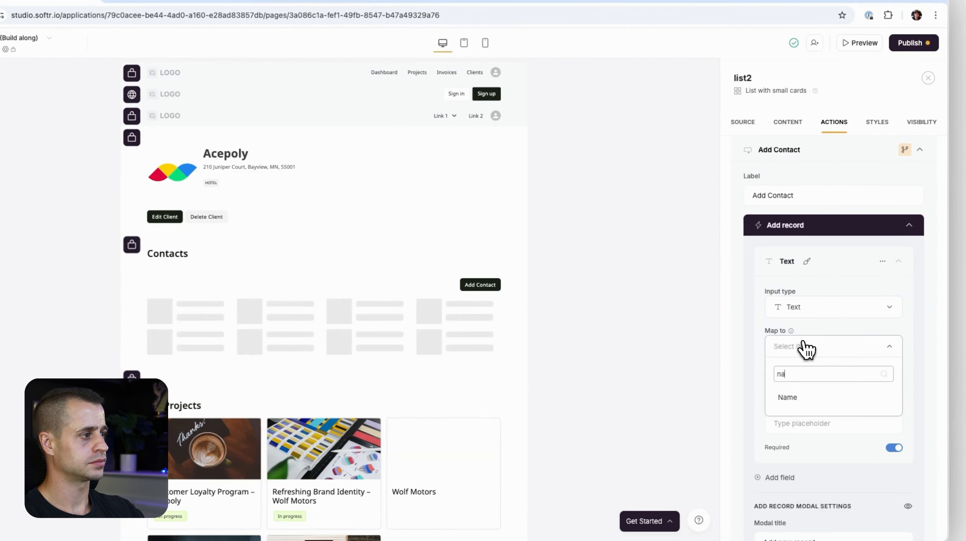
pyautogui.click(815, 395)
pyautogui.scroll(-2, 815, 379)
pyautogui.click(805, 330)
pyautogui.write('Na,')
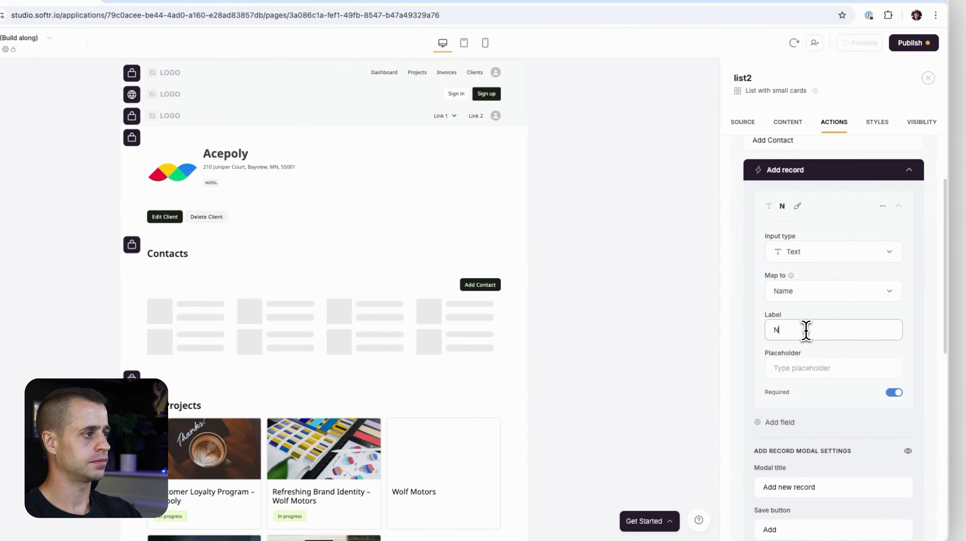
pyautogui.click(902, 206)
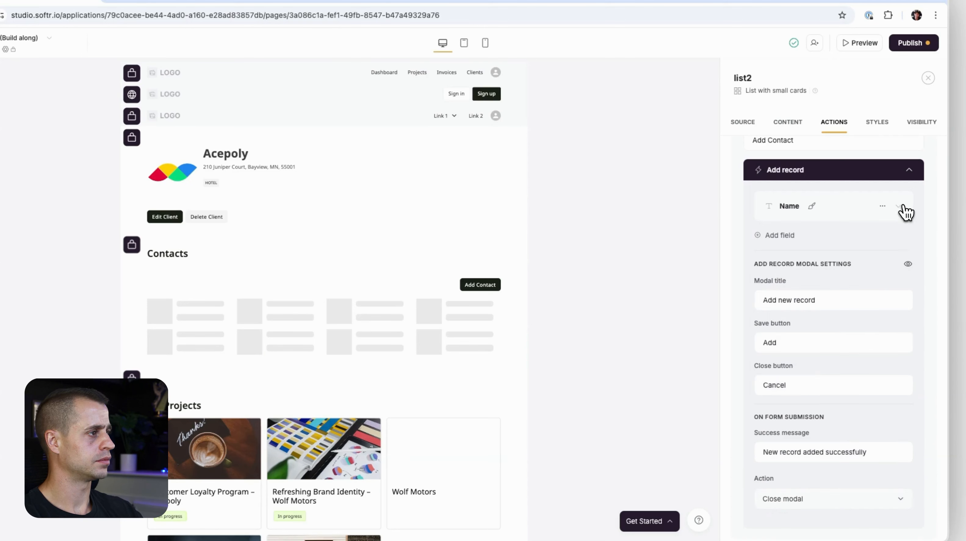
# Add an email field to the Add Contact form, mapped to Email and labelled "Email"
pyautogui.click(780, 235)
pyautogui.click(799, 285)
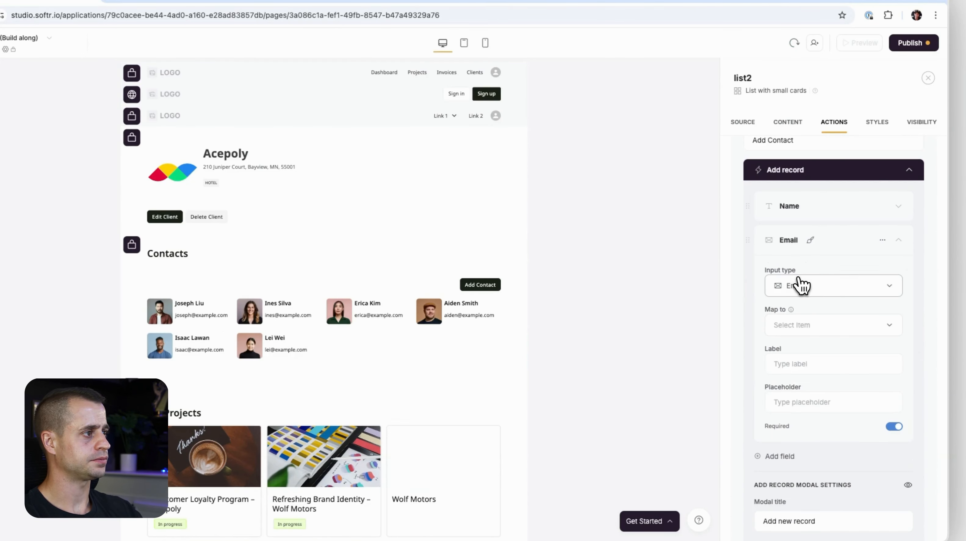
pyautogui.click(800, 286)
pyautogui.click(801, 287)
pyautogui.click(798, 325)
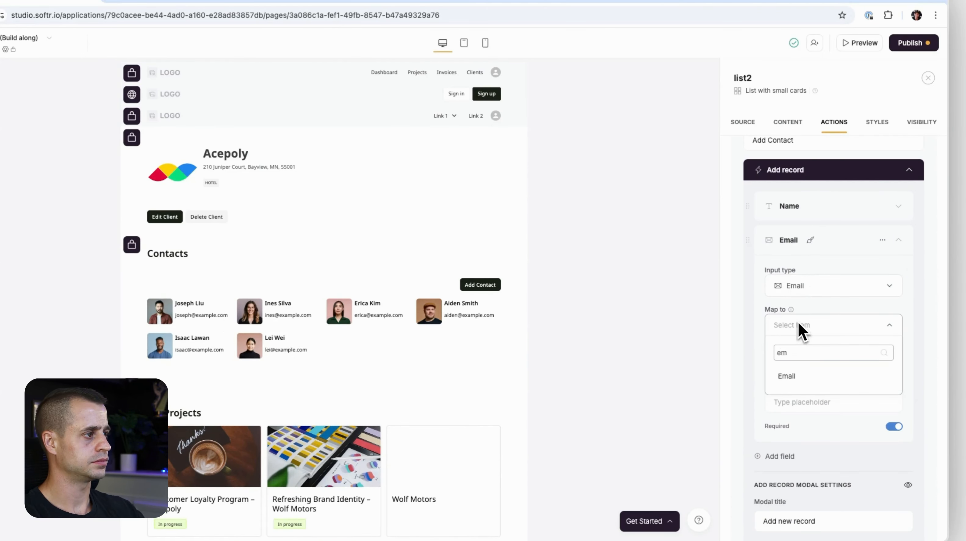
pyautogui.click(795, 377)
pyautogui.write('Email')
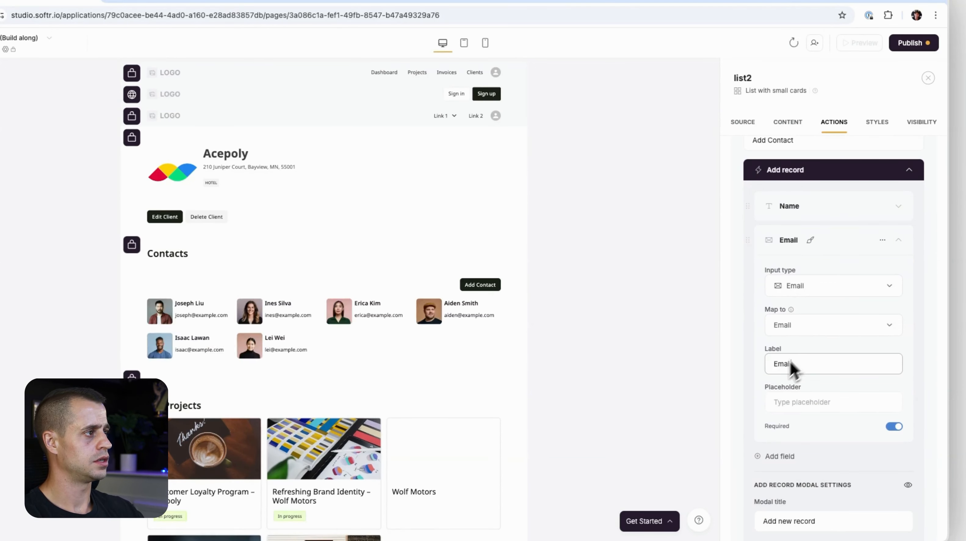
pyautogui.click(899, 241)
# Add a phone number field to the Add Contact form, mapped to Phone and labelled "Phone"
pyautogui.click(788, 270)
pyautogui.scroll(-2, 816, 352)
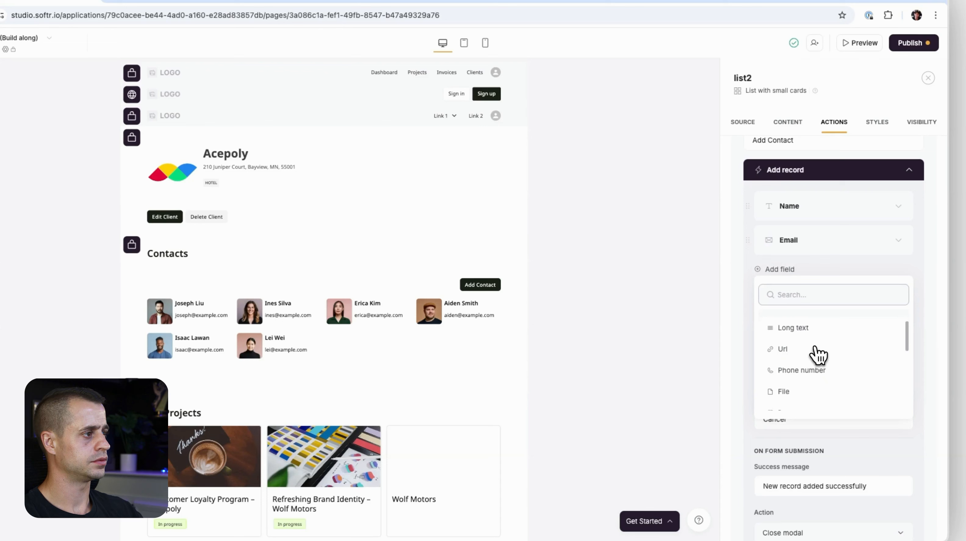
pyautogui.click(808, 369)
pyautogui.click(804, 362)
pyautogui.write('ph')
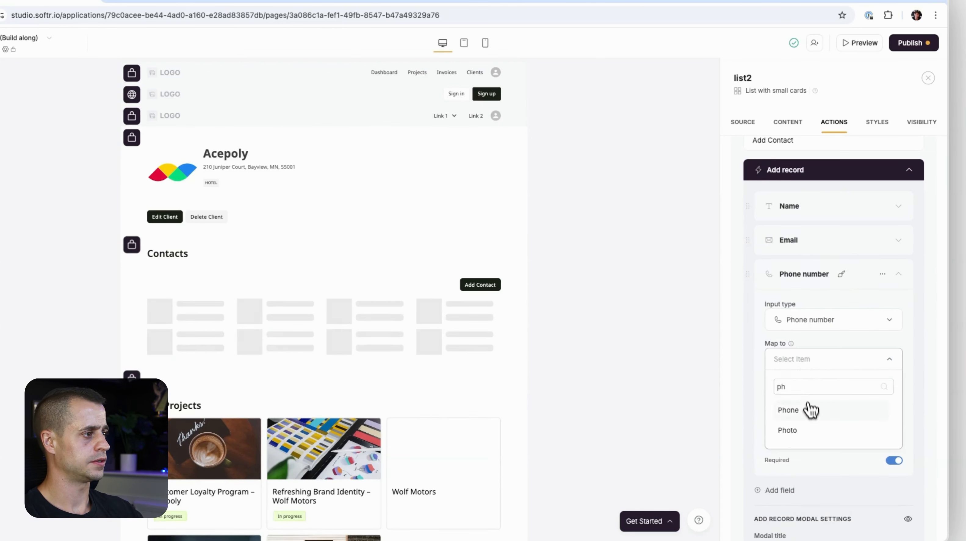
pyautogui.click(789, 410)
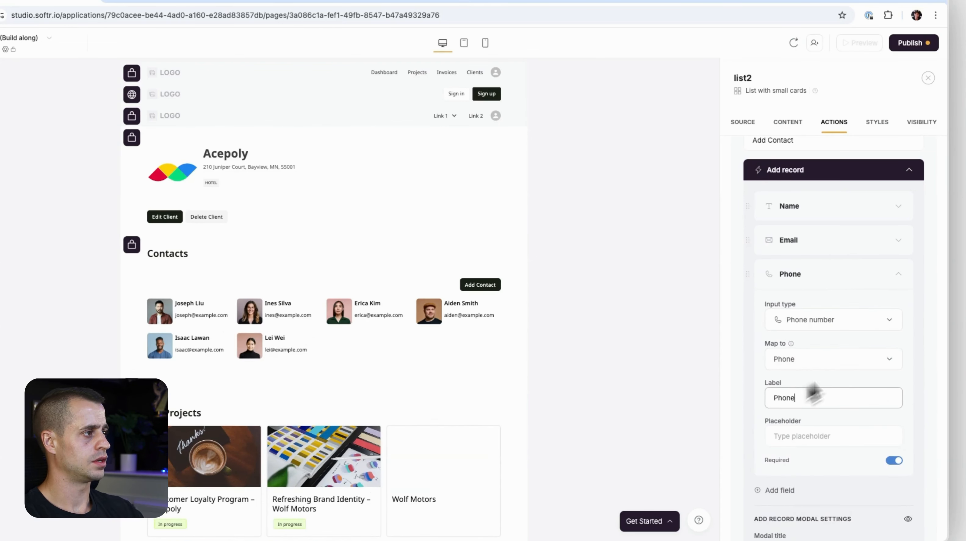
pyautogui.click(905, 280)
# Add a file field to the Add Contact form, mapped to Photo and labelled "Photo"
pyautogui.click(792, 304)
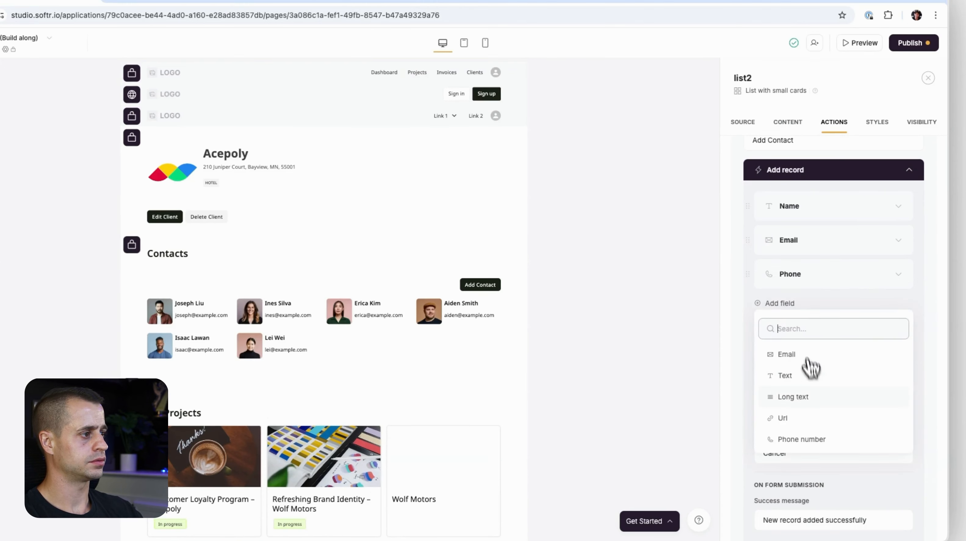
pyautogui.scroll(-2, 804, 383)
pyautogui.click(800, 412)
pyautogui.click(799, 393)
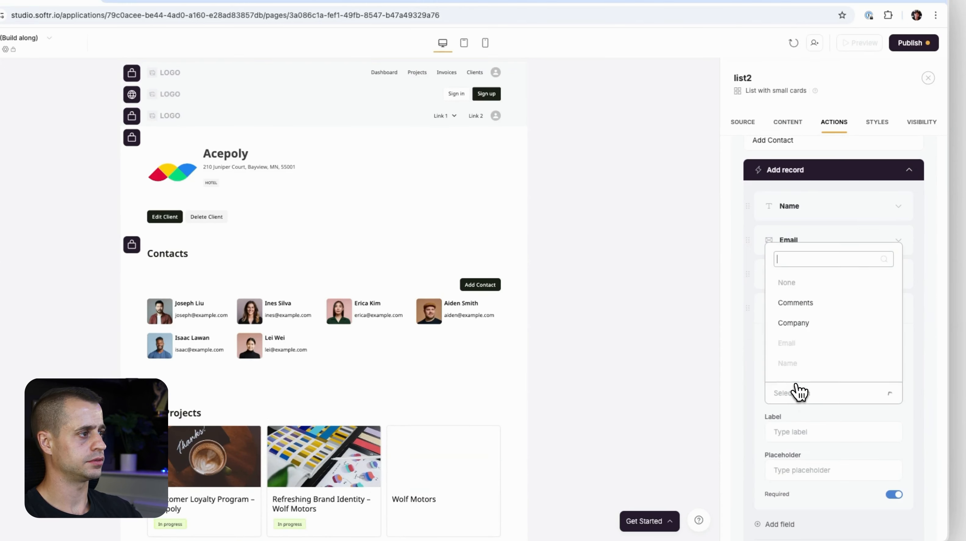
pyautogui.scroll(-3, 814, 330)
pyautogui.click(811, 328)
pyautogui.click(790, 432)
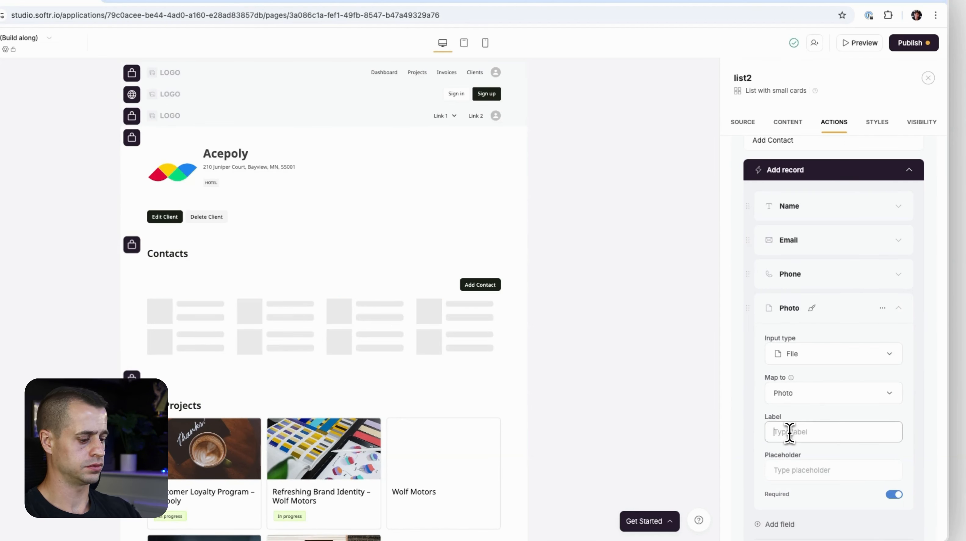
pyautogui.write('Photo')
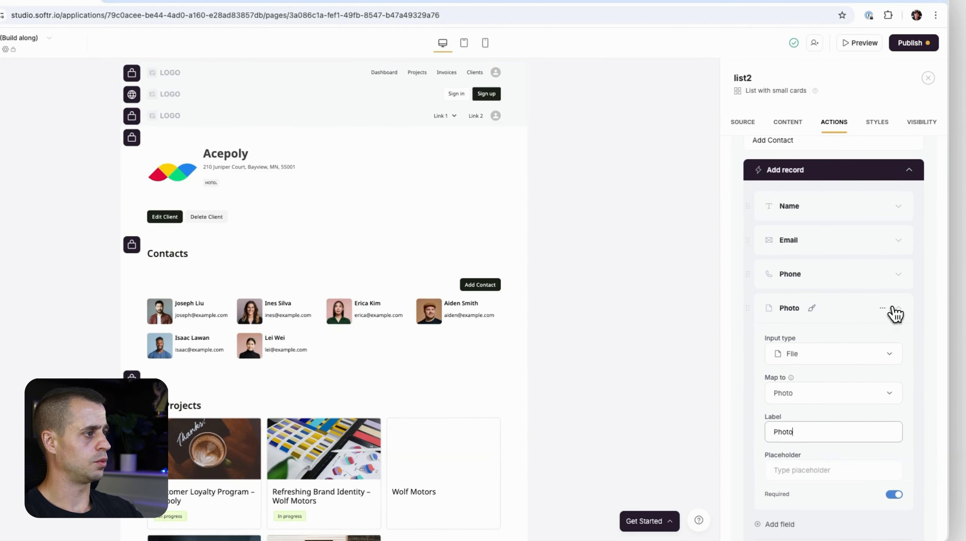
pyautogui.click(895, 310)
# Add a hidden field to the Add Contact form, mapped to Company with the details page record's Record ID as its value
pyautogui.scroll(-1, 861, 330)
pyautogui.click(782, 305)
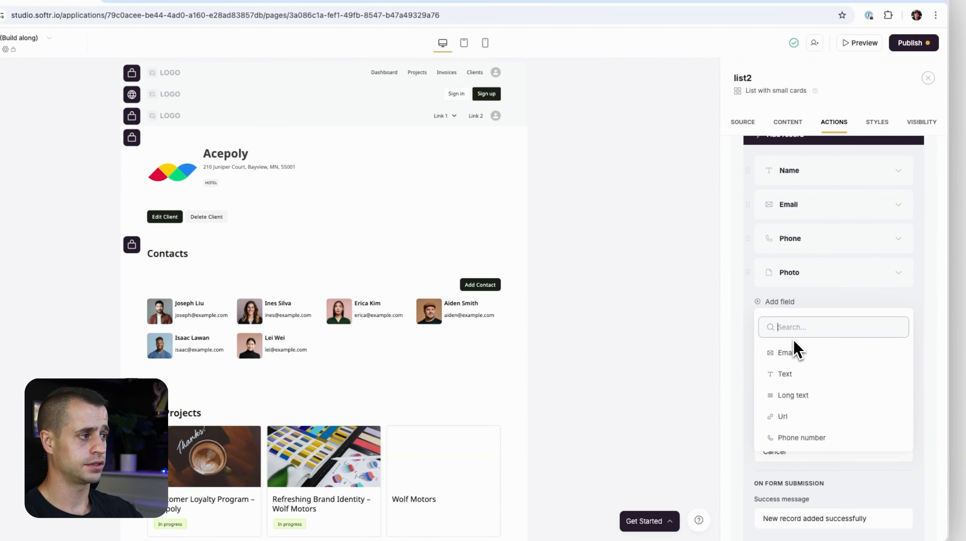
pyautogui.scroll(-5, 800, 379)
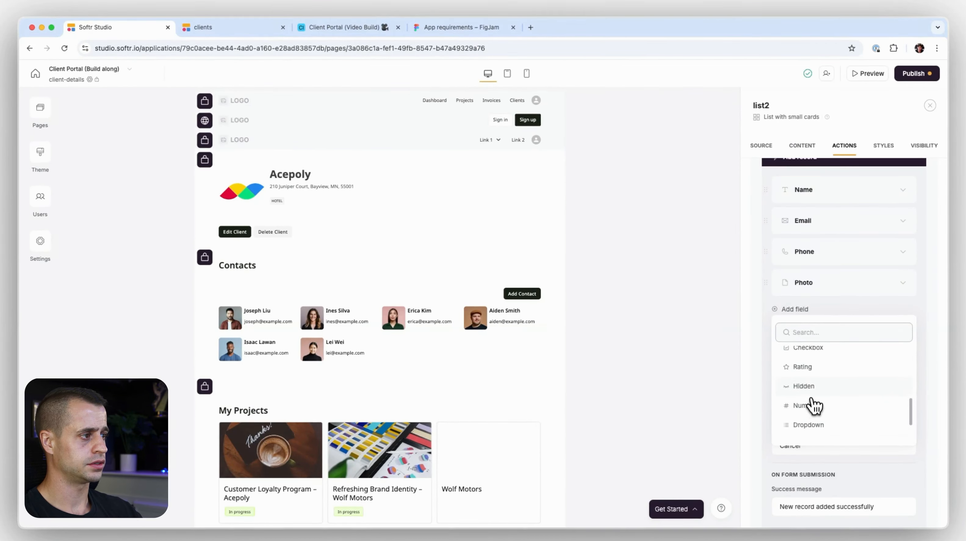
pyautogui.click(812, 397)
pyautogui.click(826, 427)
pyautogui.click(835, 310)
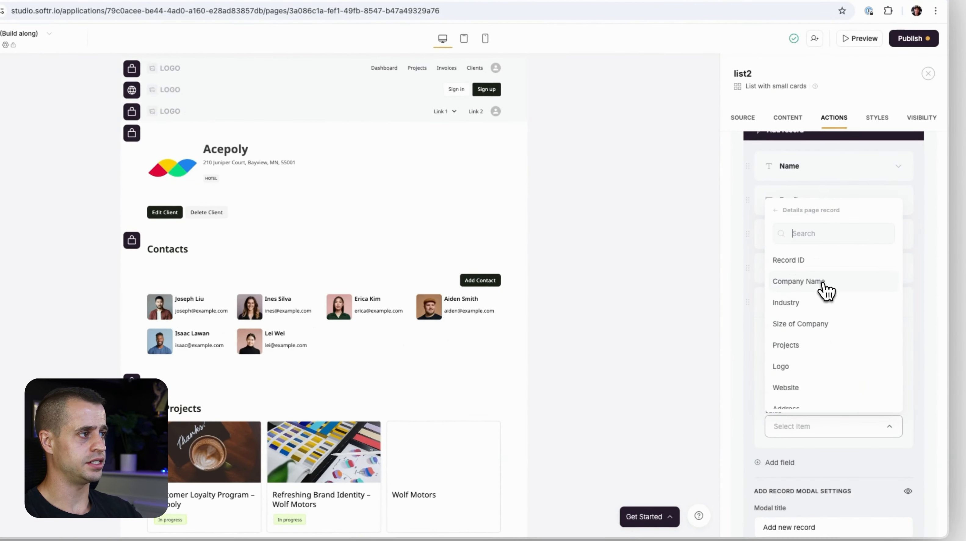
pyautogui.click(808, 264)
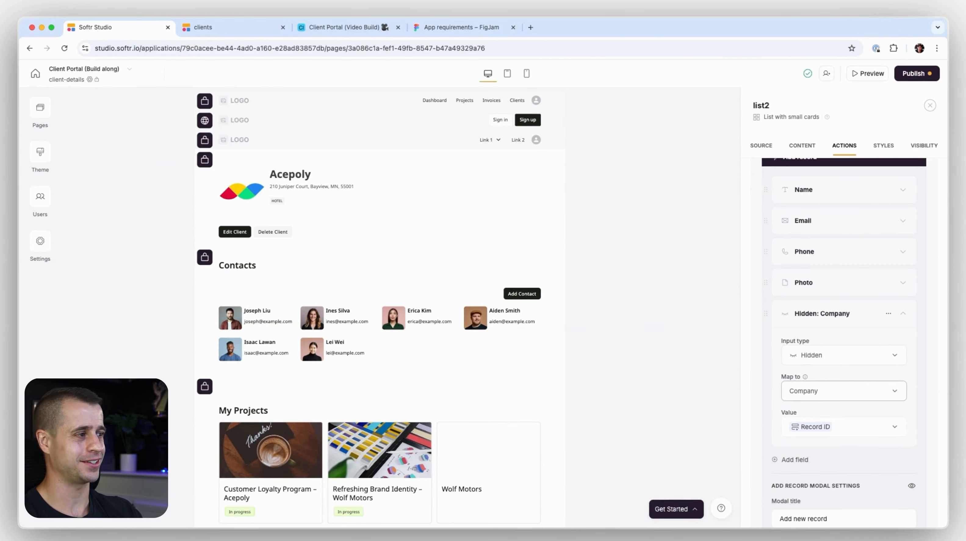
# Add a second hidden field to the Add Contact form, mapped to User Role with the custom value "Client"
pyautogui.click(887, 317)
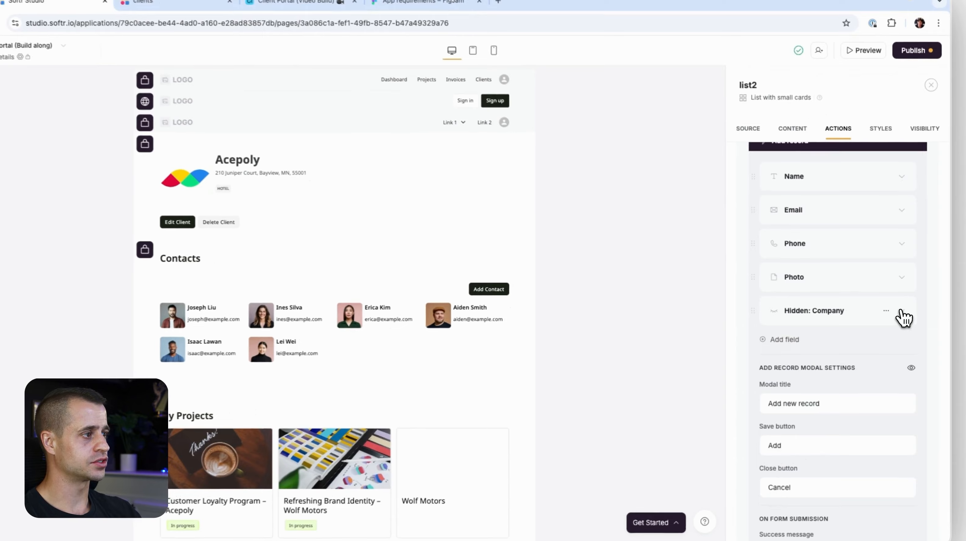
pyautogui.click(791, 340)
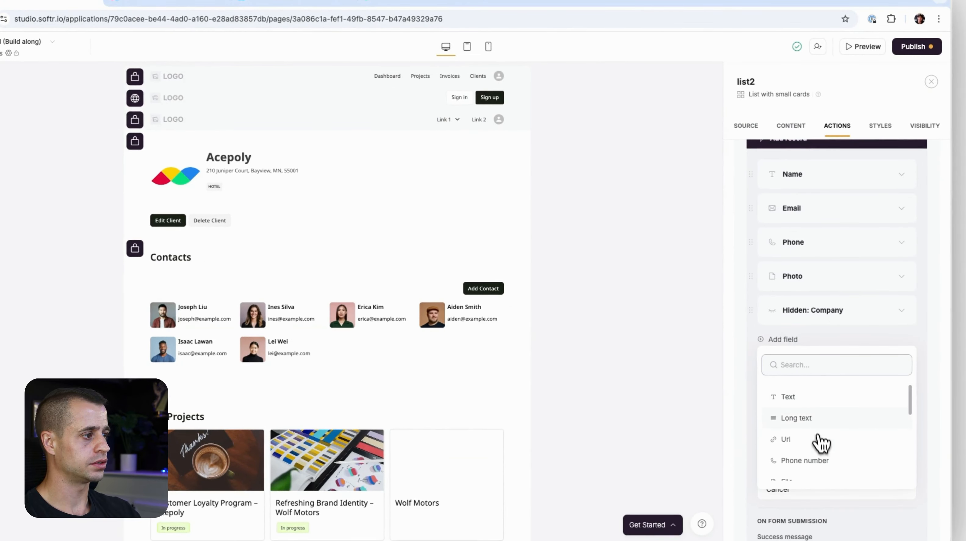
pyautogui.scroll(-5, 820, 444)
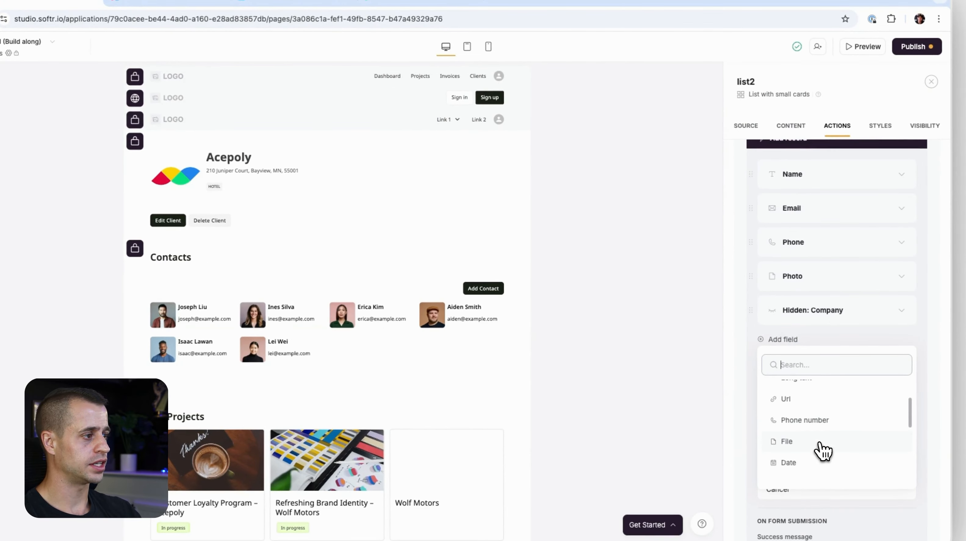
pyautogui.click(814, 440)
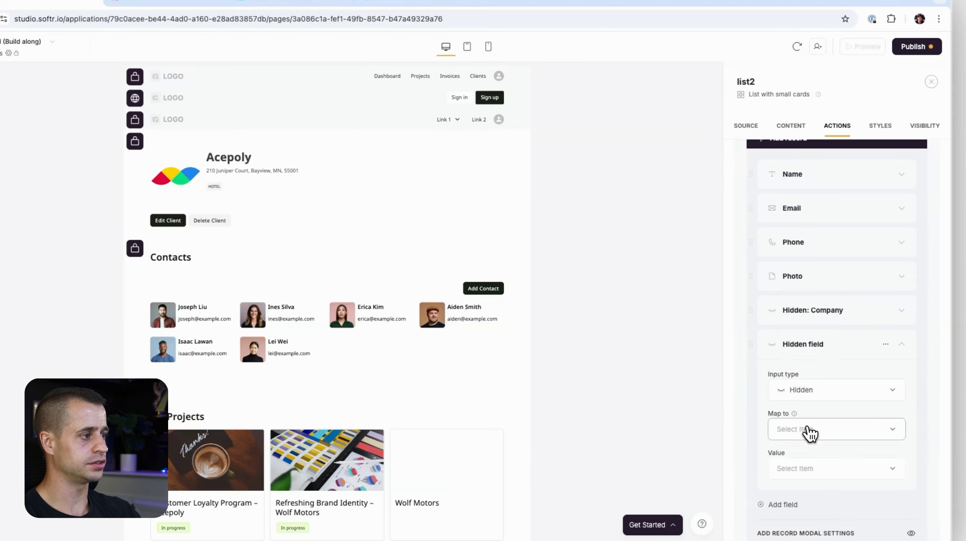
pyautogui.click(834, 421)
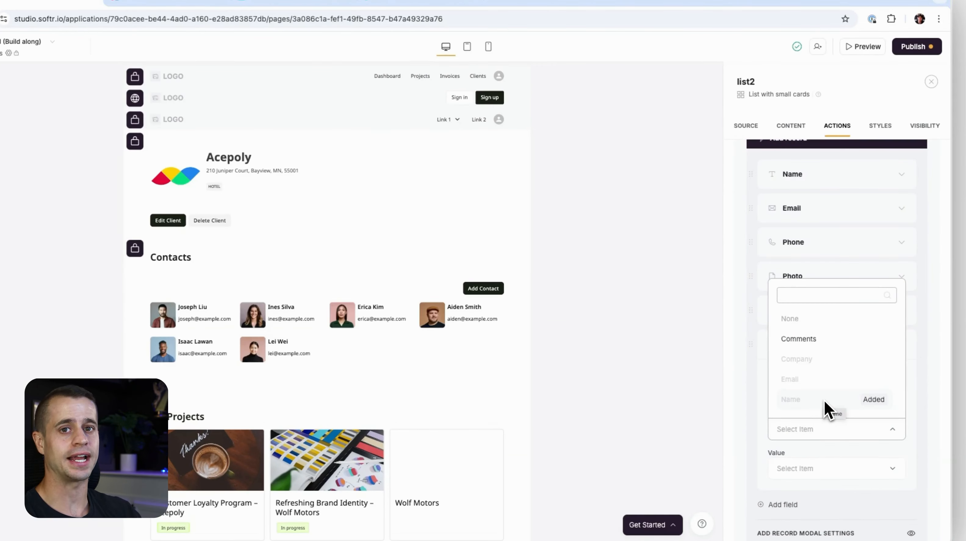
pyautogui.scroll(-5, 822, 379)
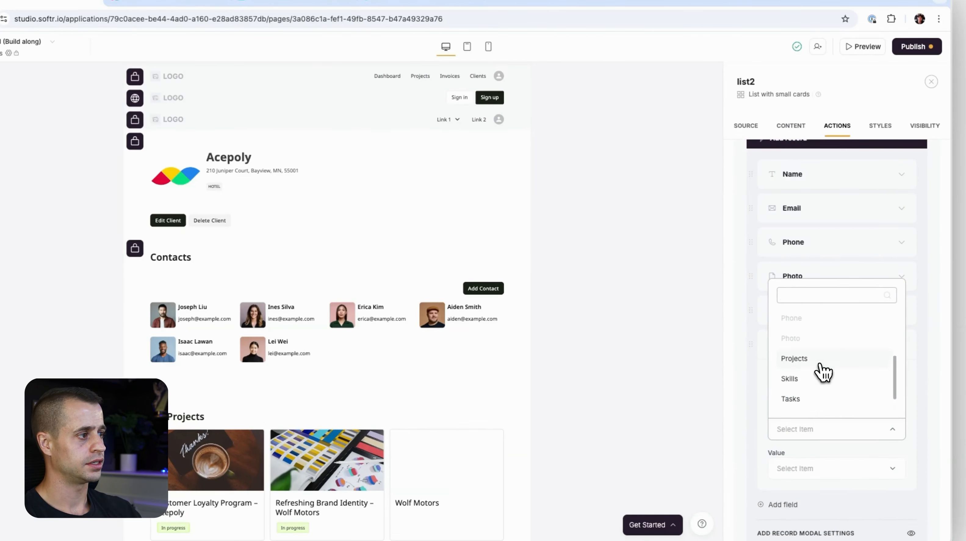
pyautogui.click(820, 371)
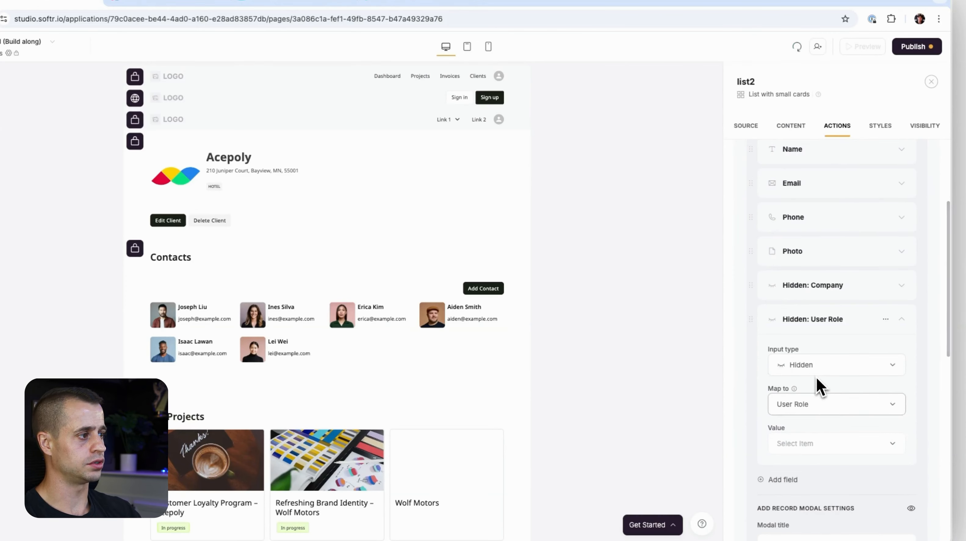
pyautogui.click(812, 441)
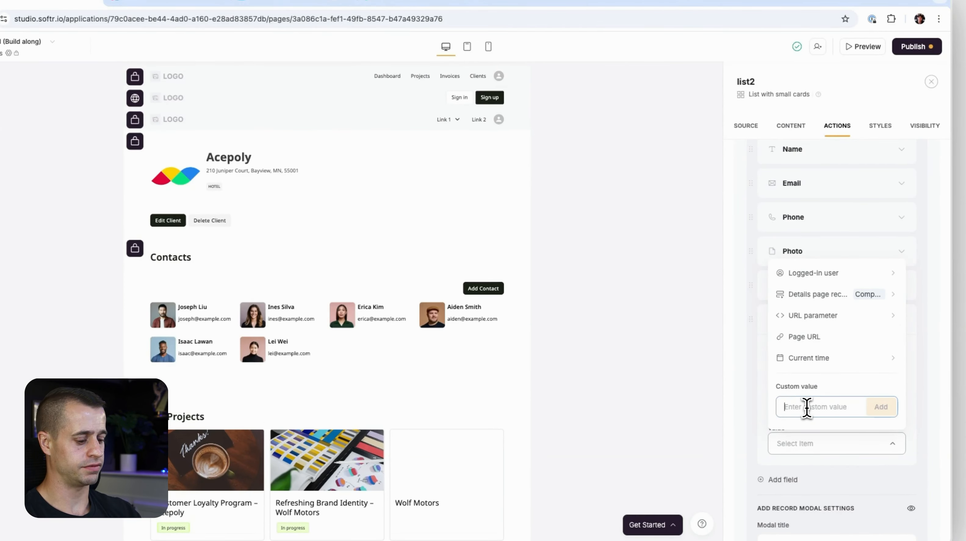
pyautogui.click(872, 409)
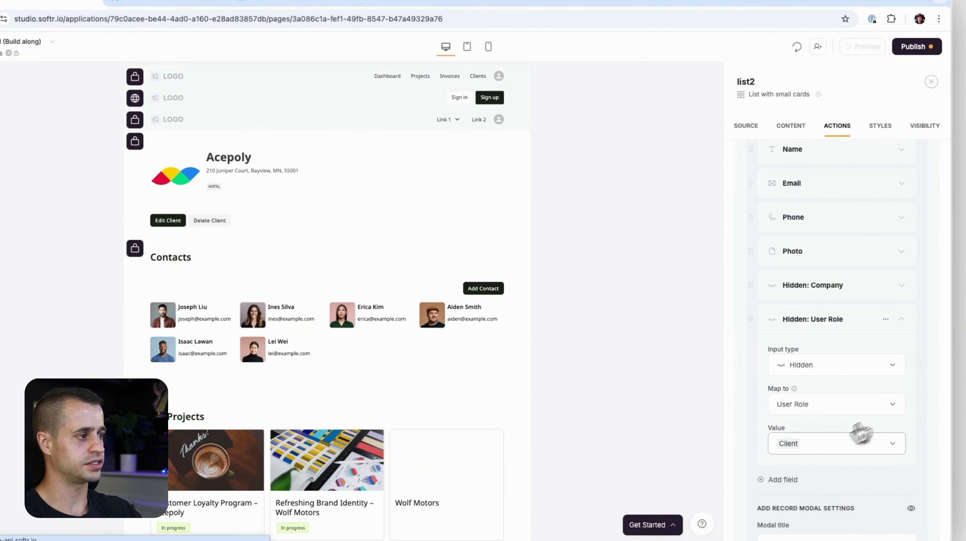
# Check the User Role options in the Users table of the Airtable base, and return to Softr Studio
pyautogui.click(326, 10)
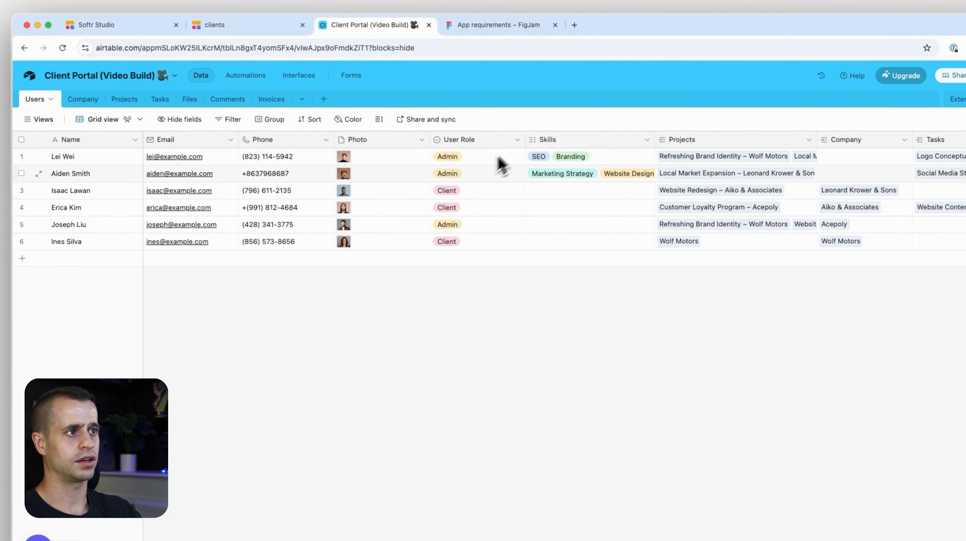
pyautogui.click(113, 25)
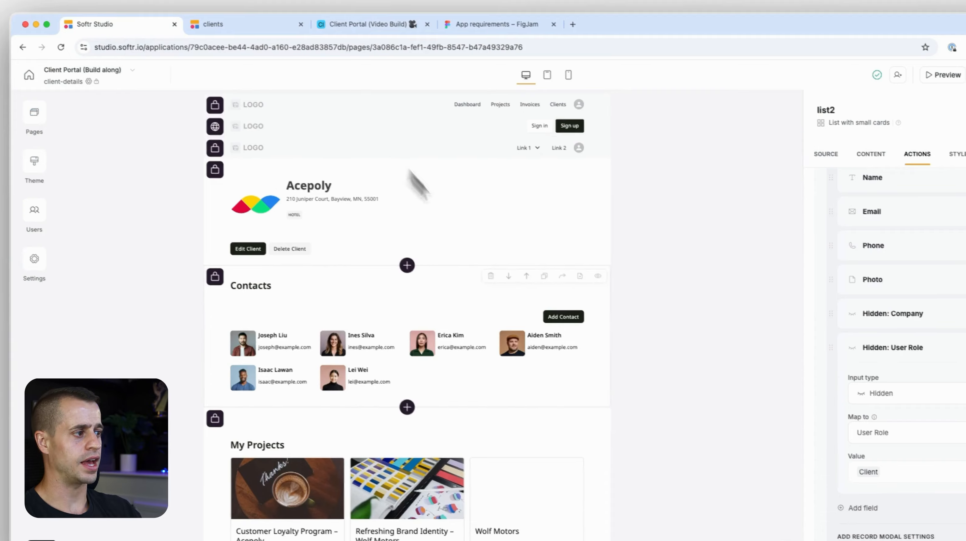